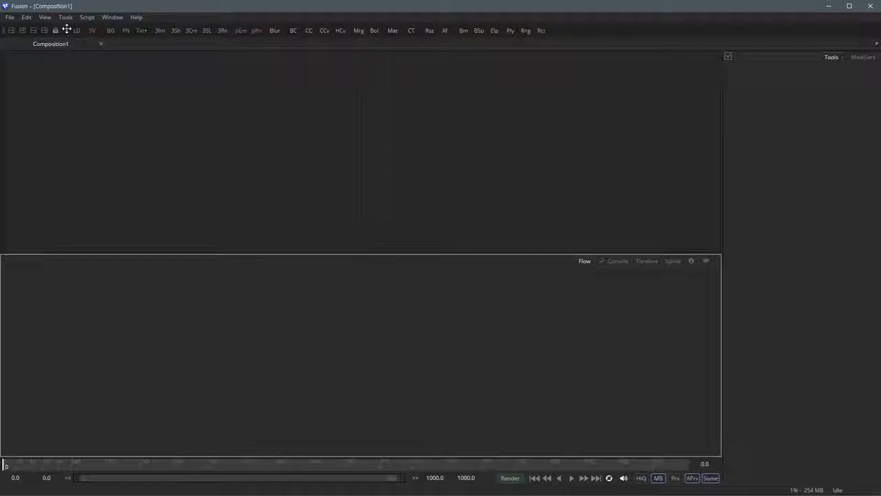
# - Dock the Common Tools toolbar along other edges of the window and return it to its place beside the View Bar
pyautogui.moveTo(66, 28); pyautogui.dragTo(62, 476)
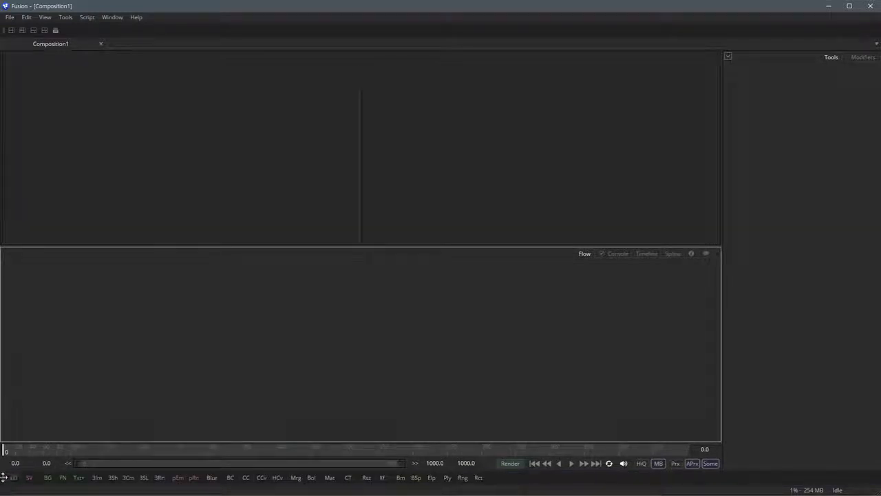
pyautogui.moveTo(3, 477); pyautogui.dragTo(6, 189)
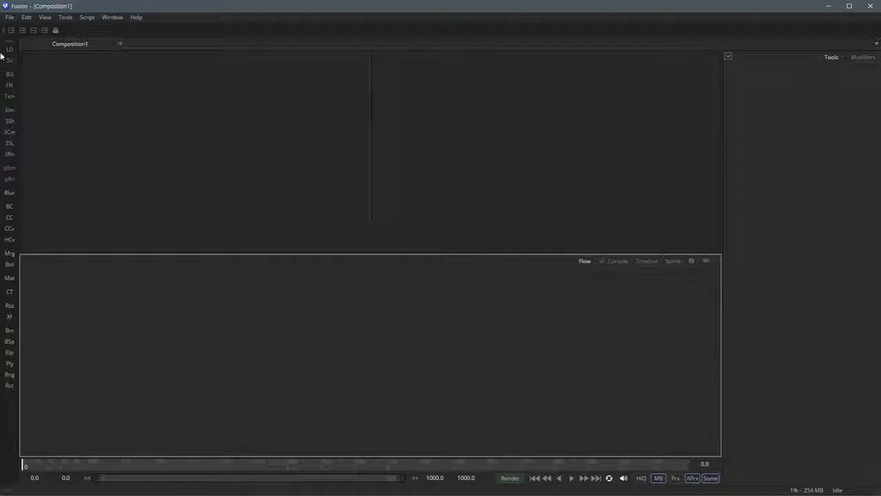
pyautogui.moveTo(7, 40); pyautogui.dragTo(661, 26)
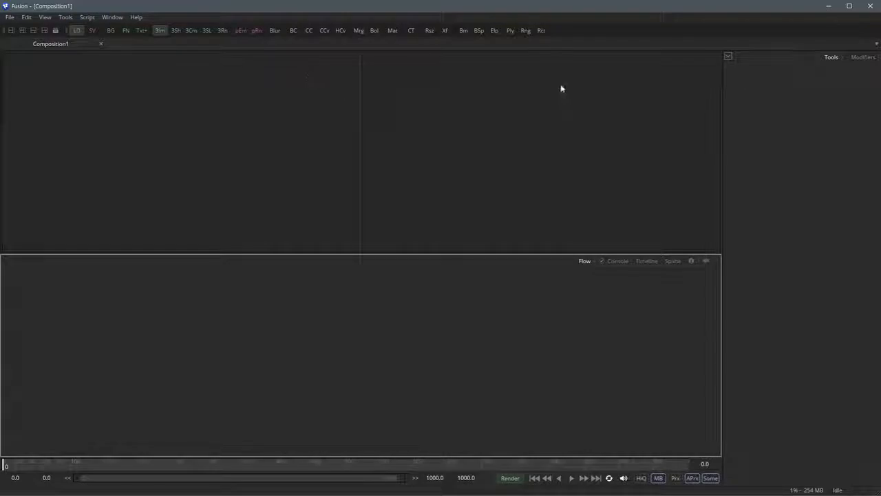
# - Open the toolbar customization and switch the View Bar and Common Tools toolbars off and back on
pyautogui.rightClick(572, 34)
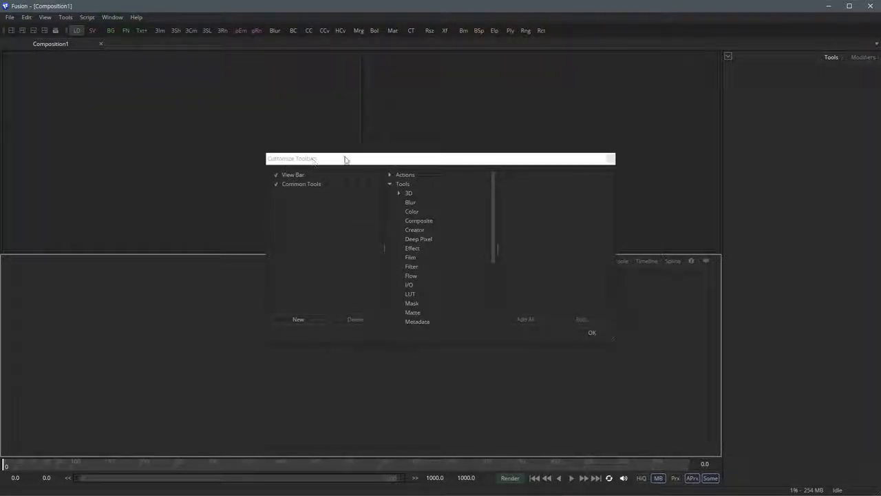
pyautogui.click(292, 181)
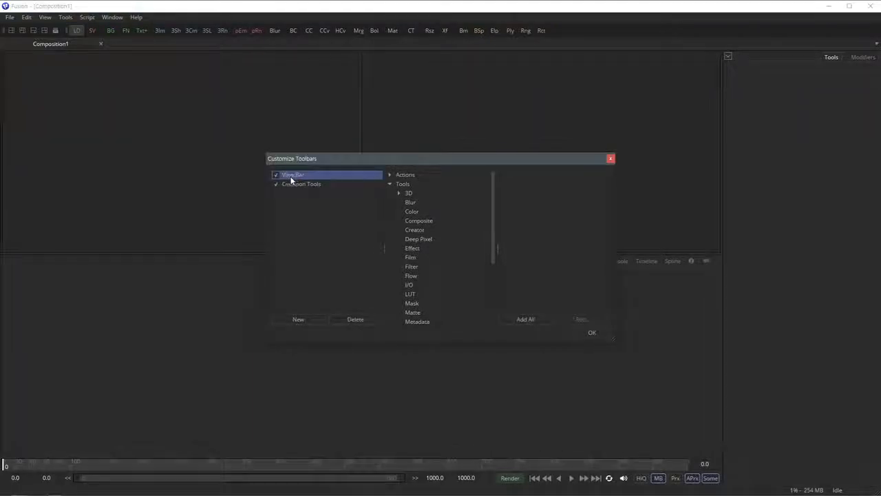
pyautogui.click(276, 175)
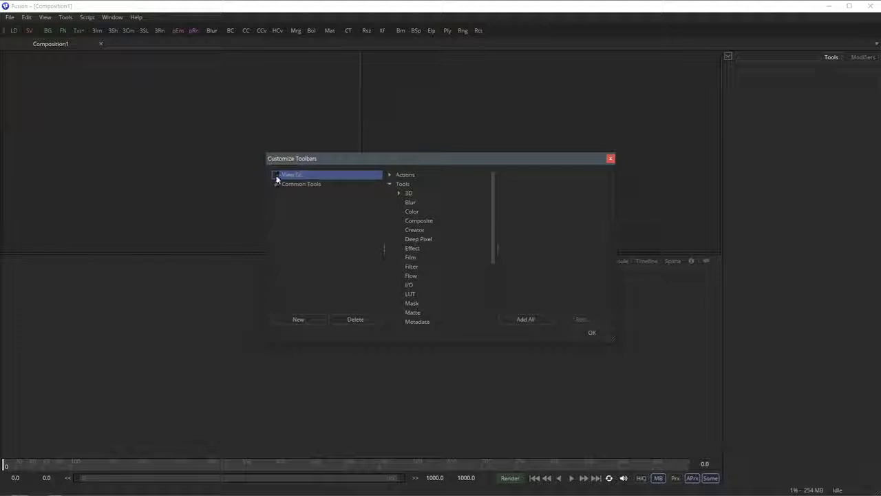
pyautogui.click(276, 175)
pyautogui.click(291, 183)
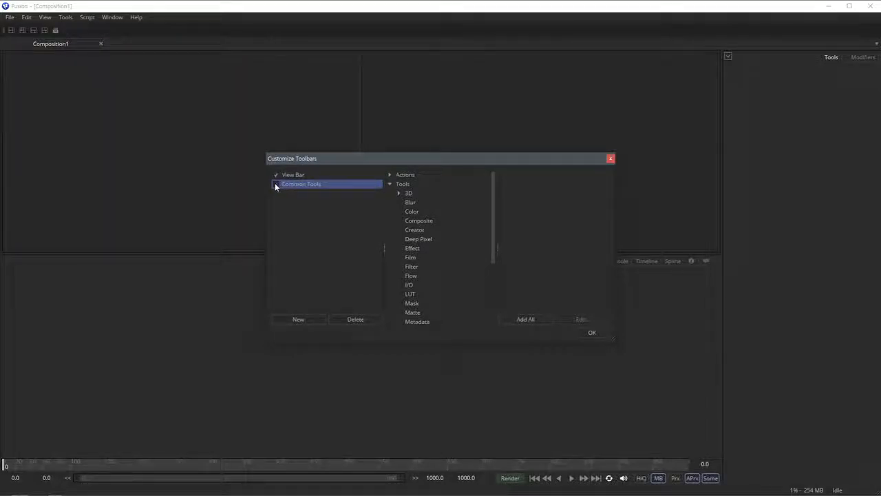
pyautogui.click(275, 184)
pyautogui.click(275, 184)
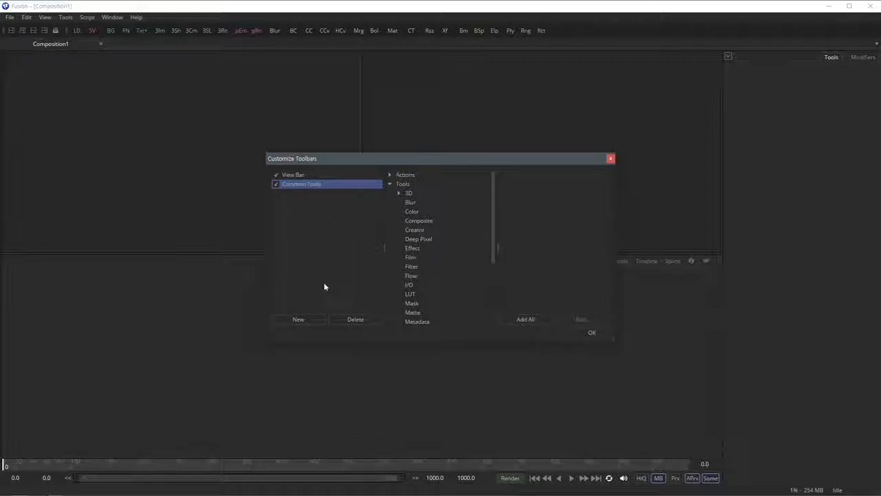
# - Create a new toolbar named my Tools and place it directly beside the Common Tools toolbar
pyautogui.click(306, 321)
pyautogui.write('m')
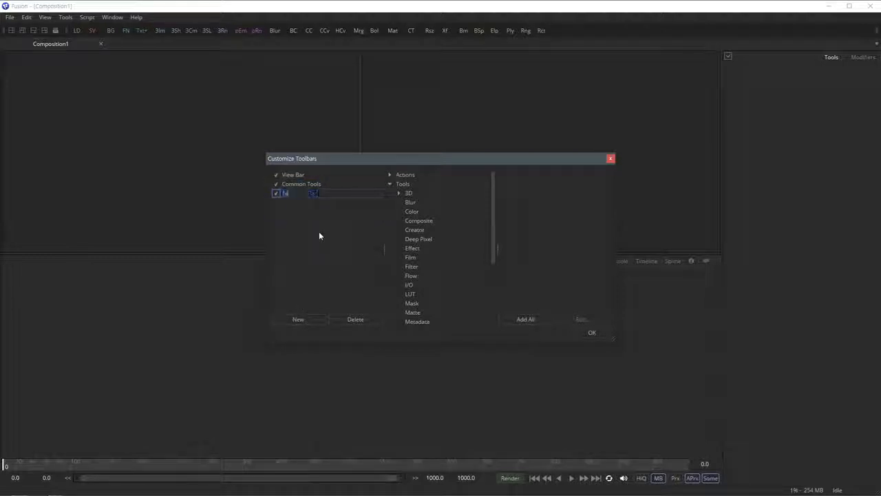
pyautogui.write('y Tools')
pyautogui.press('Return')
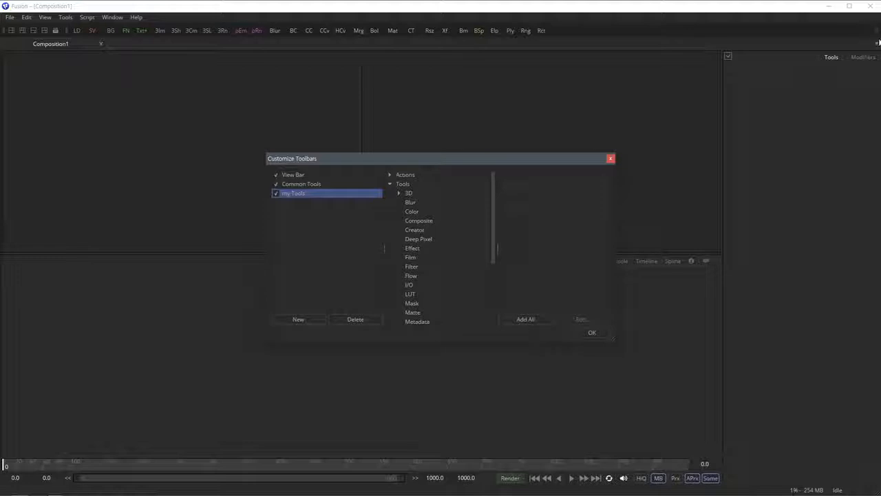
pyautogui.click(876, 32)
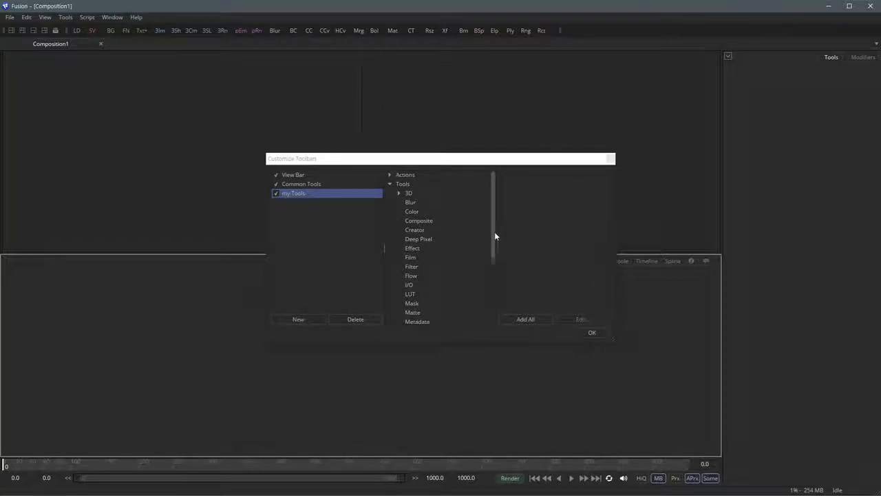
# - Add a FastNoise node from the Creator tools to the flow and set its Scale to about 9.02
pyautogui.moveTo(495, 232); pyautogui.dragTo(480, 191)
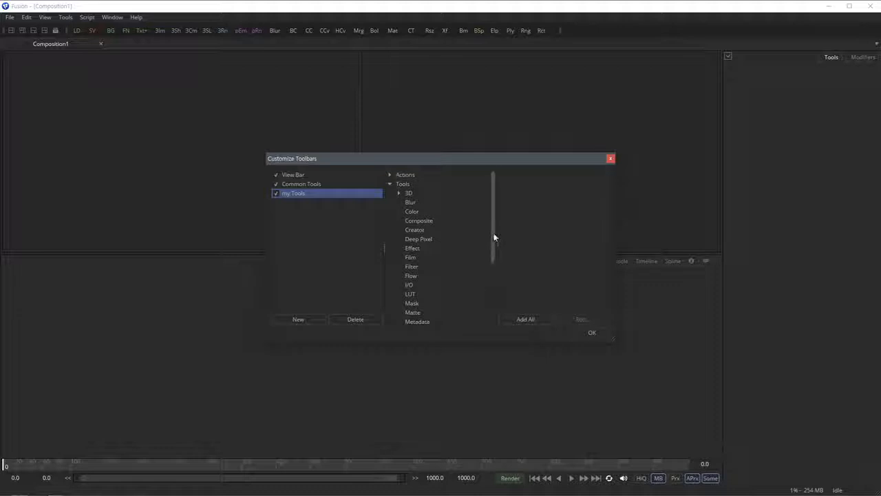
pyautogui.click(420, 231)
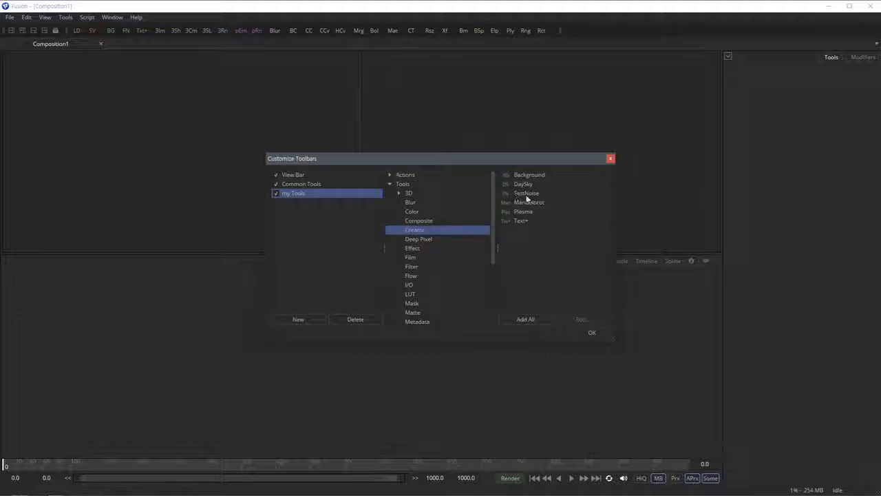
pyautogui.moveTo(527, 196); pyautogui.dragTo(93, 333)
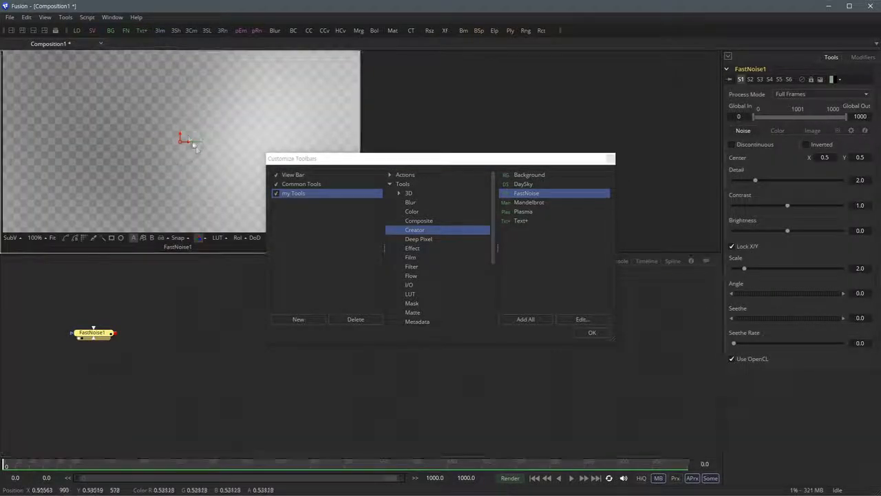
pyautogui.scroll(-3, 200, 167)
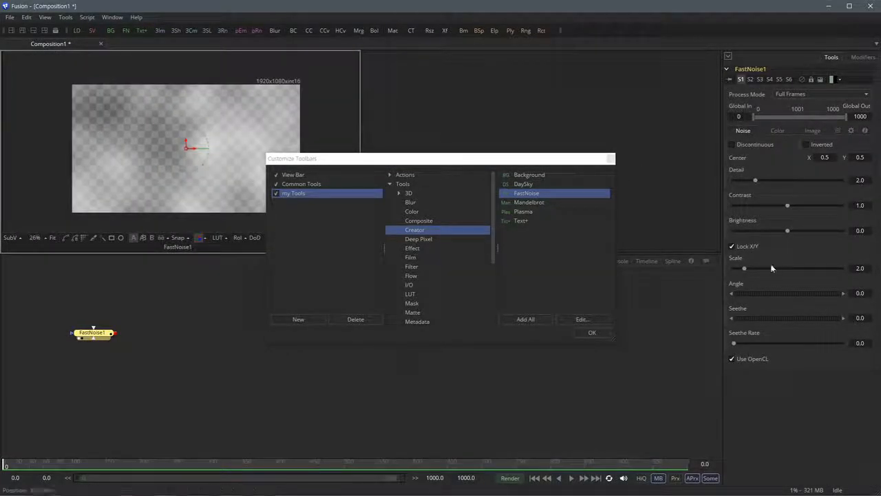
pyautogui.moveTo(746, 268); pyautogui.dragTo(782, 270)
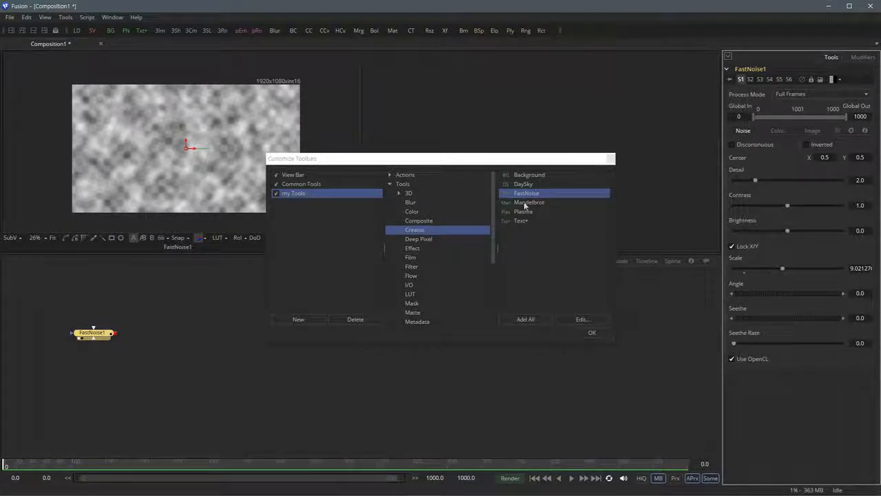
# - Add the FastNoise tool to the my Tools toolbar and remove it again
pyautogui.click(541, 162)
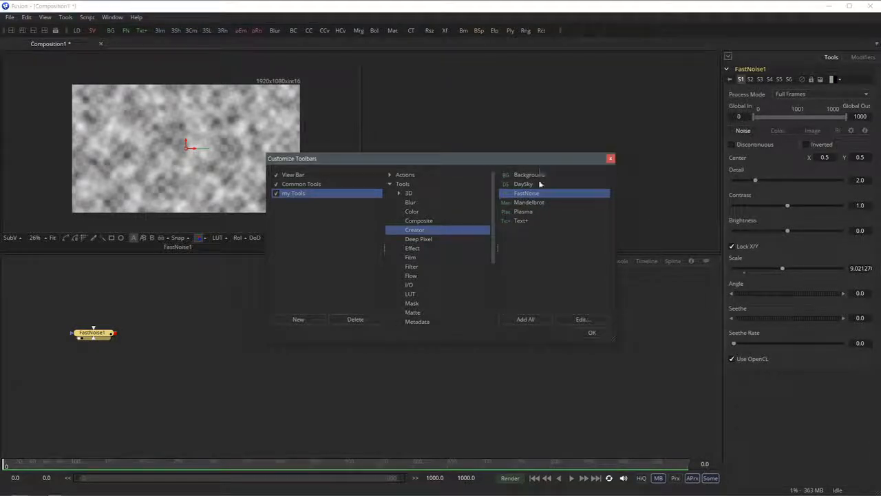
pyautogui.moveTo(520, 194); pyautogui.dragTo(578, 32)
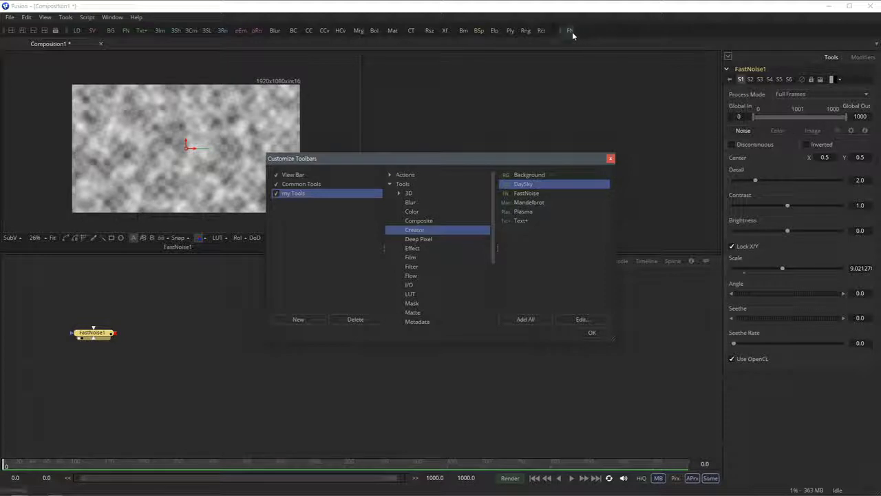
pyautogui.moveTo(572, 32); pyautogui.dragTo(570, 217)
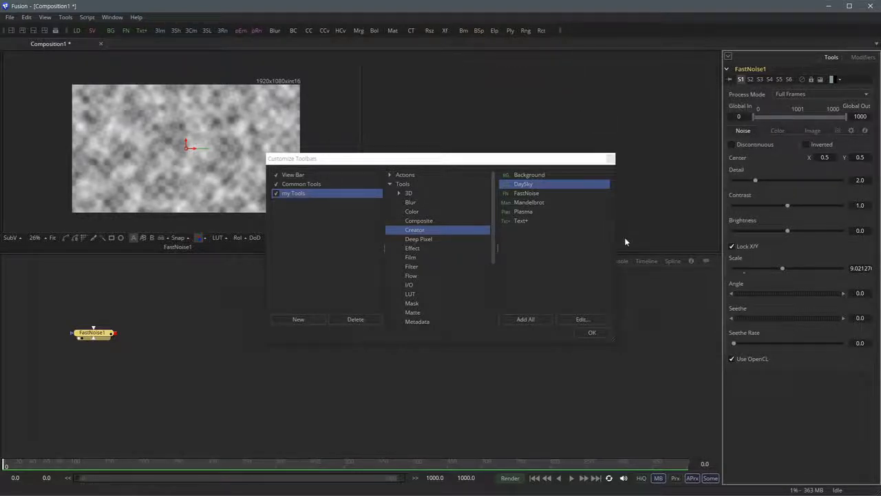
# - Add the Plasma tool to the my Tools toolbar, accept the customization and delete the FastNoise node from the flow
pyautogui.click(527, 212)
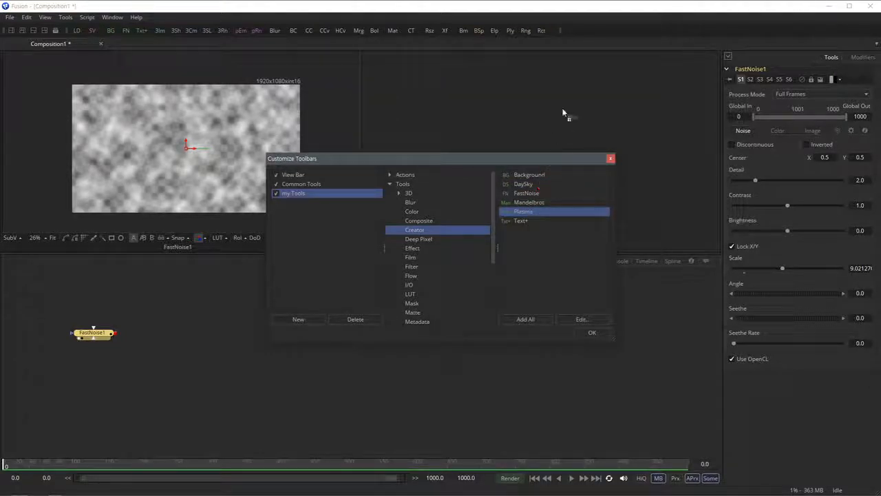
pyautogui.moveTo(577, 39); pyautogui.dragTo(570, 35)
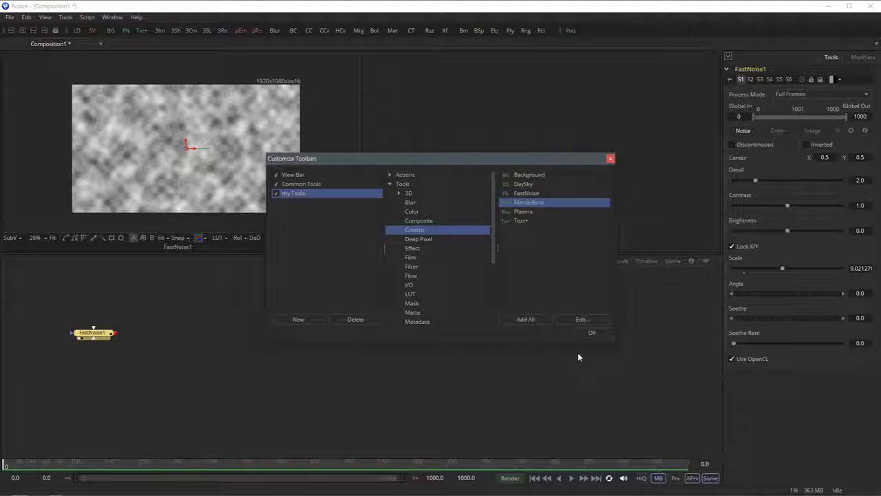
pyautogui.click(589, 333)
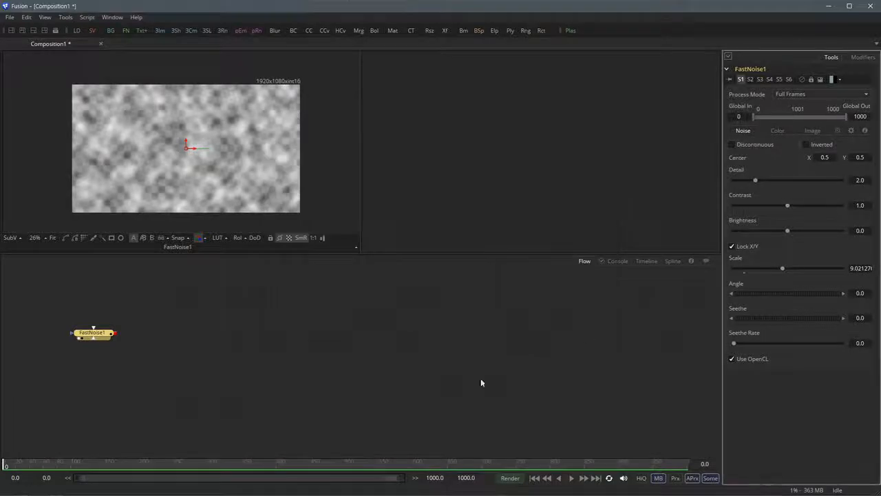
pyautogui.press('Delete')
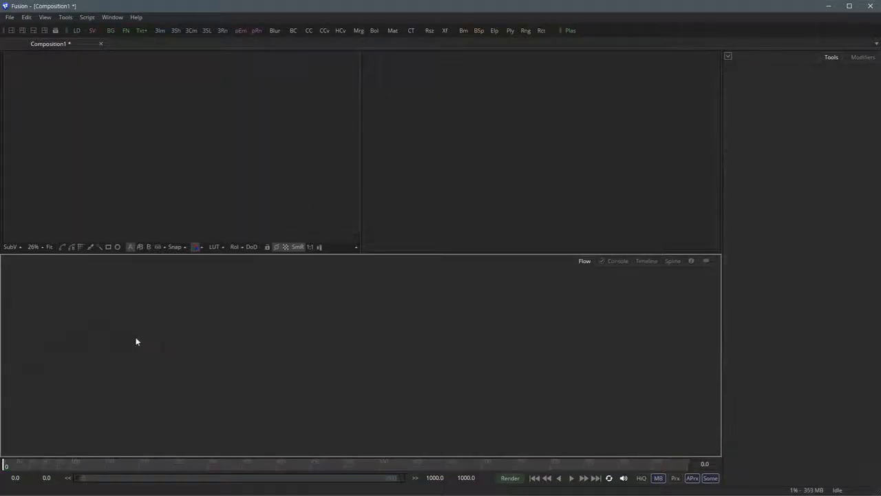
# - Add a Plasma node to the flow from the my Tools toolbar and show it fitted in the second viewer
pyautogui.click(570, 32)
pyautogui.moveTo(299, 342); pyautogui.dragTo(560, 163)
pyautogui.hotkey('ctrl', 'f')
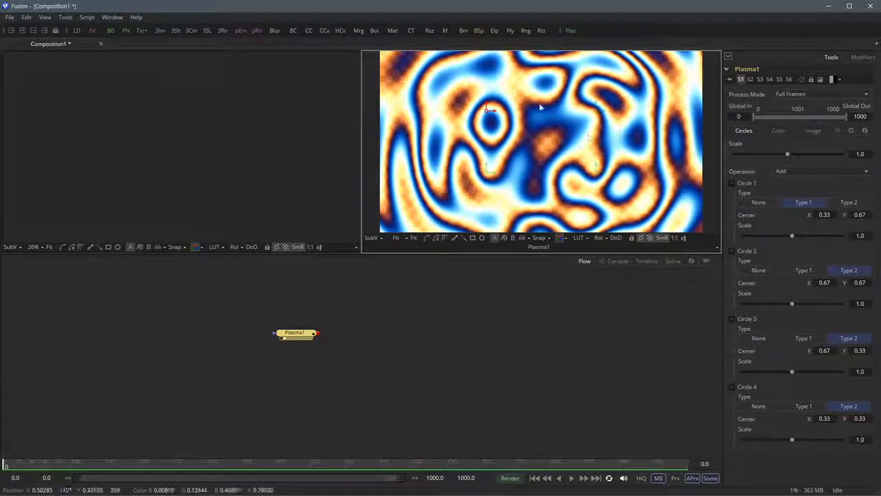
# - Set the Plasma node's overall Scale to about 0.73 and try Type 1 for Circle 2 before returning it to Type 2
pyautogui.moveTo(787, 154); pyautogui.dragTo(752, 158)
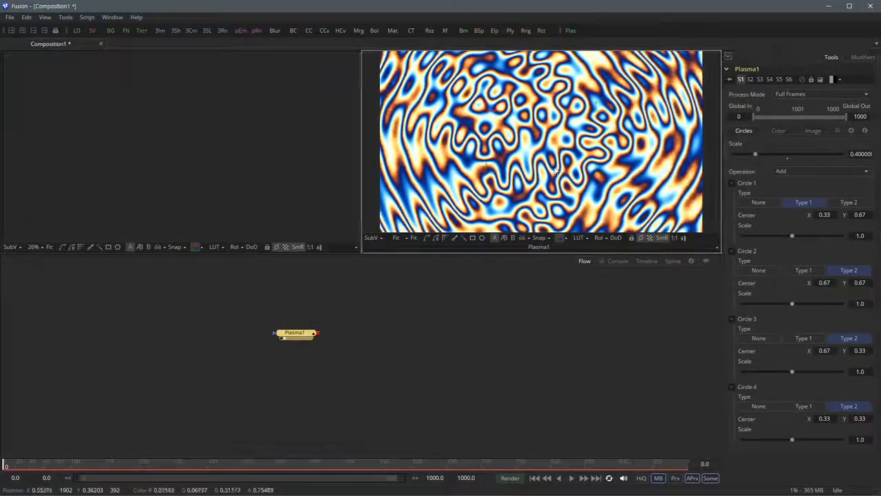
pyautogui.scroll(-2, 557, 184)
pyautogui.scroll(1, 559, 184)
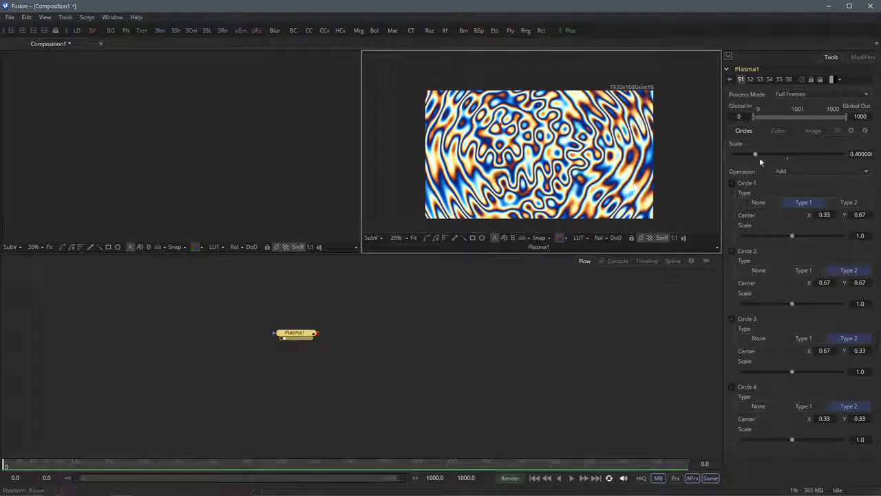
pyautogui.moveTo(755, 154); pyautogui.dragTo(777, 170)
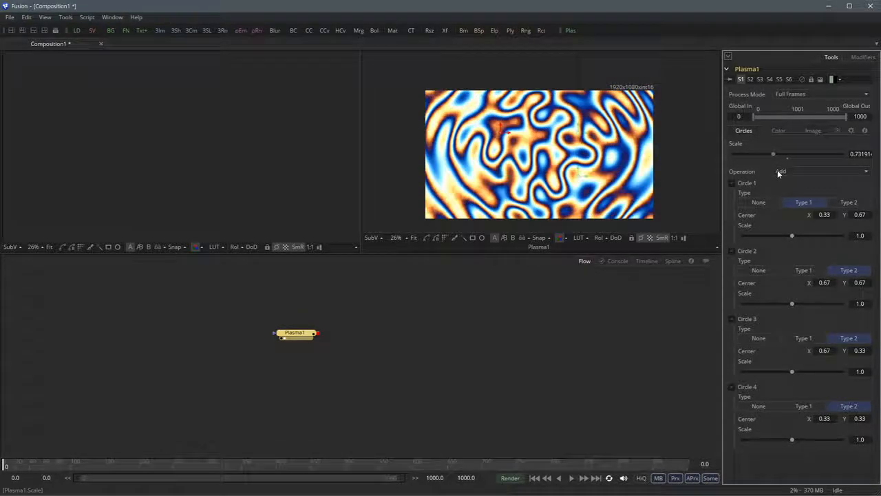
pyautogui.click(803, 270)
pyautogui.click(846, 271)
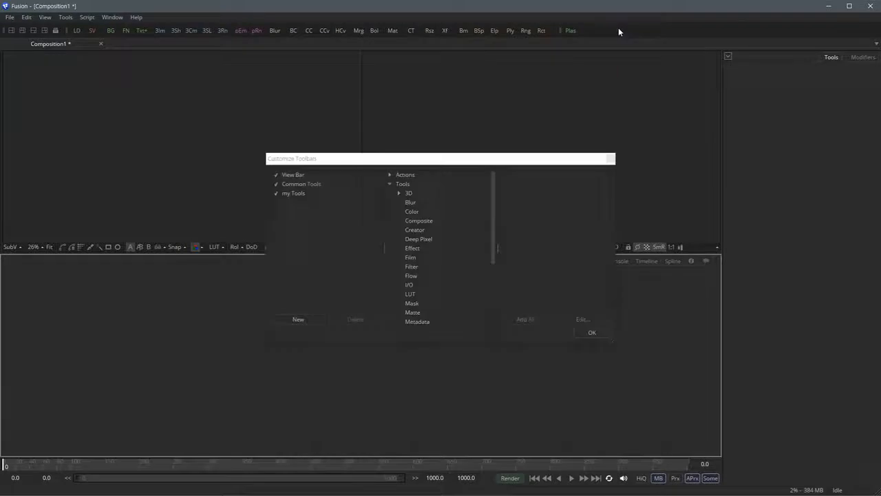
# - Delete the my Tools toolbar in the toolbar customization
pyautogui.click(299, 198)
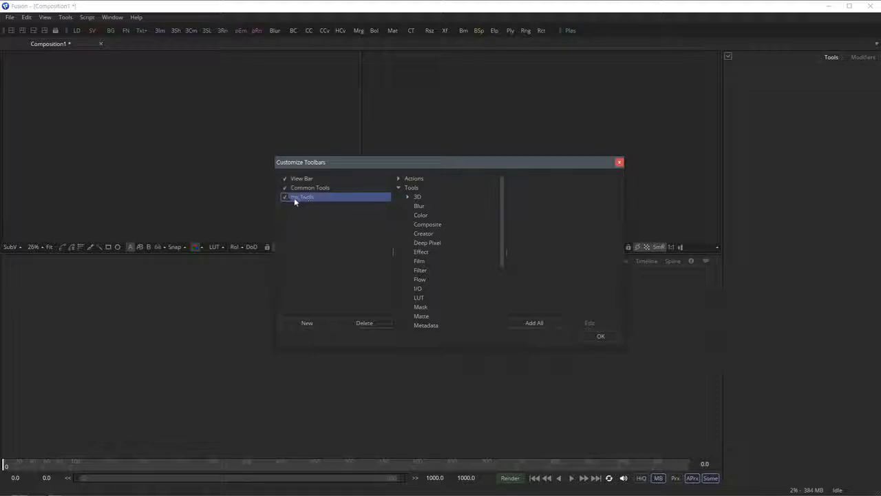
pyautogui.click(365, 323)
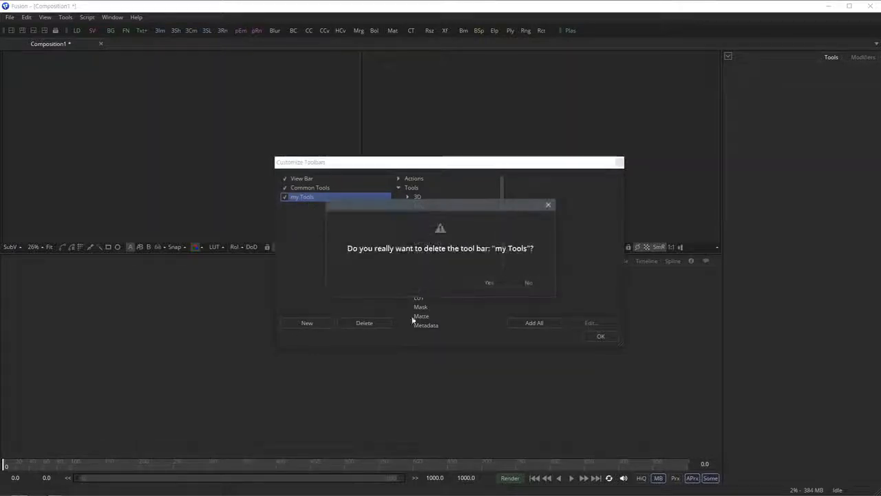
pyautogui.click(501, 284)
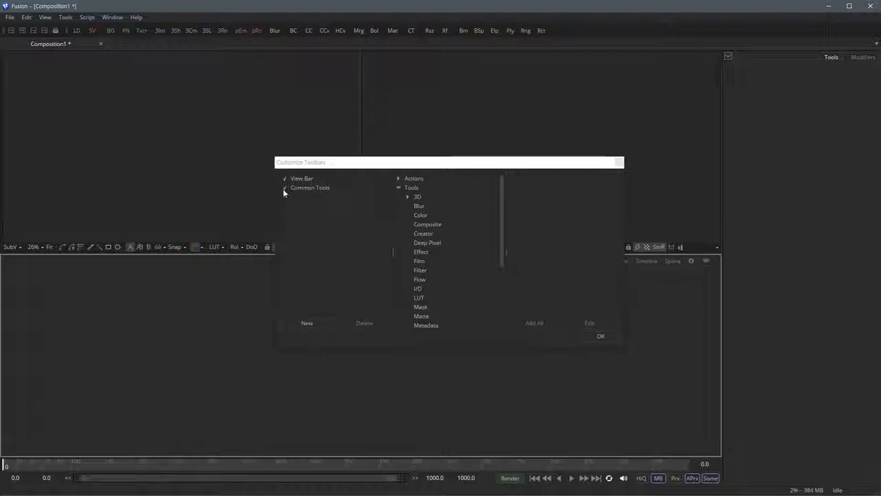
# - Hide and restore the Common Tools and View Bar toolbars, and accept the toolbar customization
pyautogui.click(283, 188)
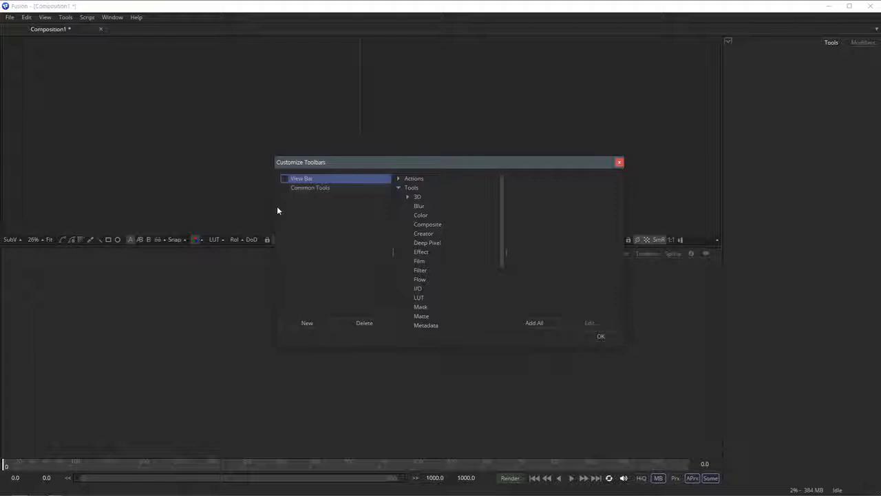
pyautogui.click(284, 189)
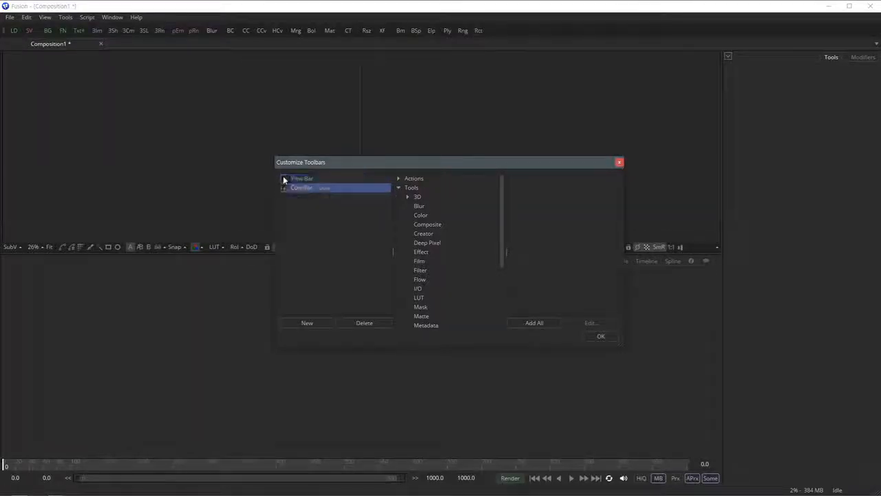
pyautogui.click(284, 178)
pyautogui.click(600, 336)
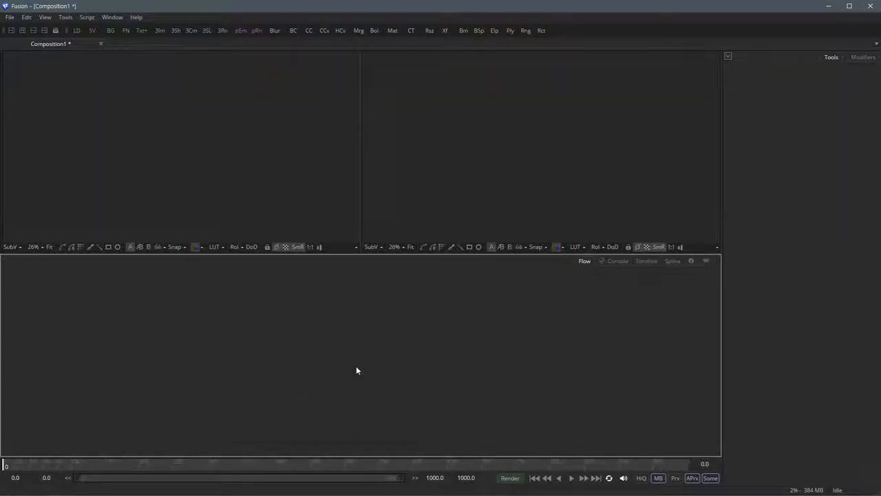
# - Search the tools for "fast", add a FastNoise (FN) node to the flow and show it in the second viewer
pyautogui.hotkey('shift', 'space')
pyautogui.write('fast')
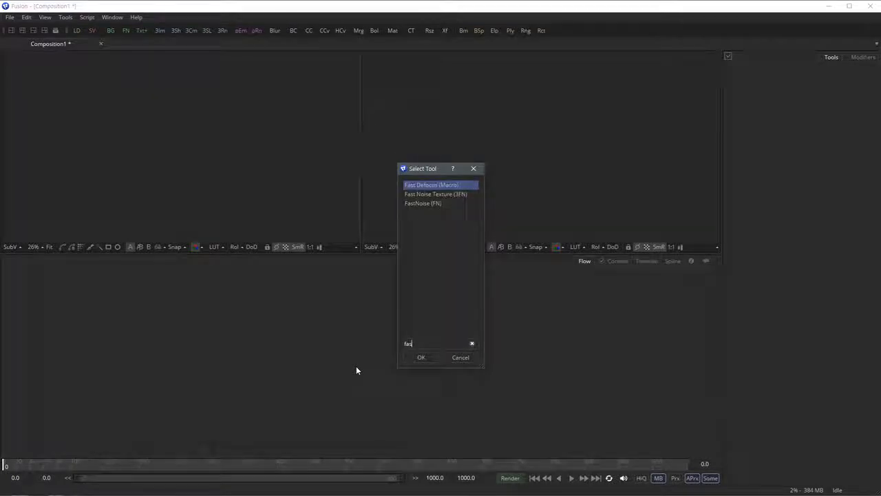
pyautogui.press('Down')
pyautogui.press('Down')
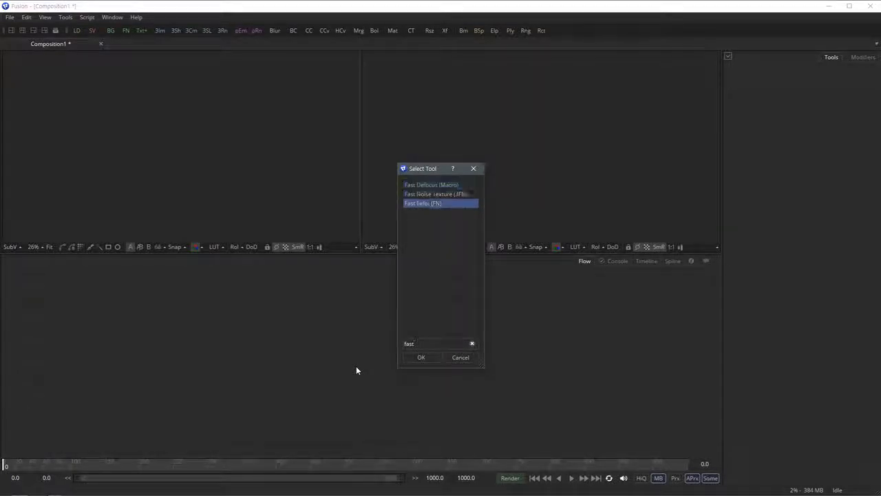
pyautogui.press('Return')
pyautogui.moveTo(358, 371); pyautogui.dragTo(570, 145)
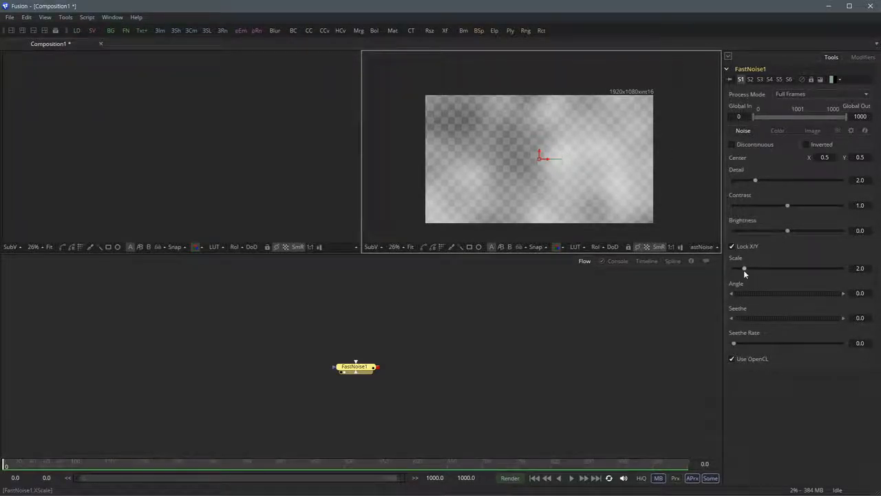
# - Set the FastNoise node's Scale to about 8.43, Angle to about -40.2, Detail to about 3.53, Contrast to 3.4 and Brightness to about -0.81
pyautogui.moveTo(743, 269); pyautogui.dragTo(773, 295)
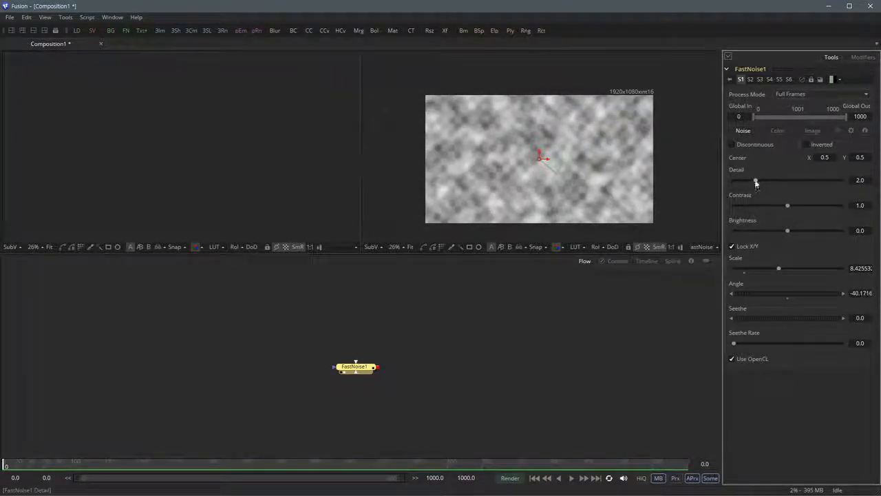
pyautogui.moveTo(755, 182); pyautogui.dragTo(820, 207)
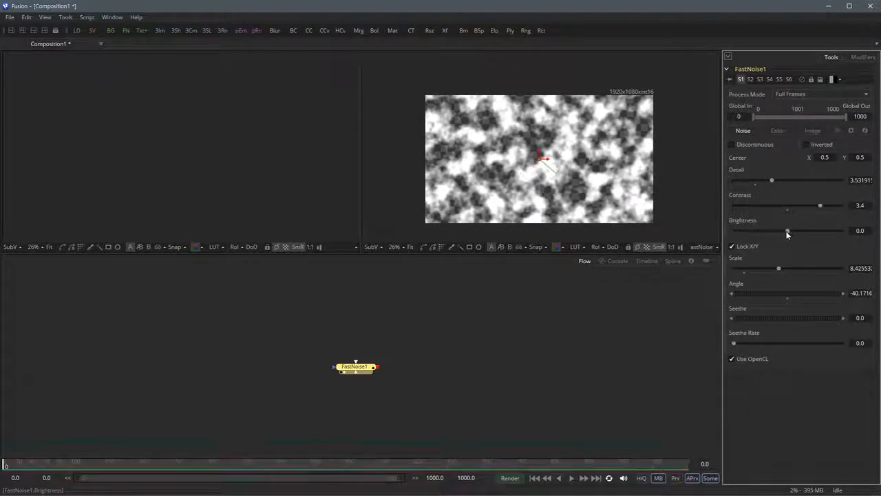
pyautogui.moveTo(786, 232); pyautogui.dragTo(744, 245)
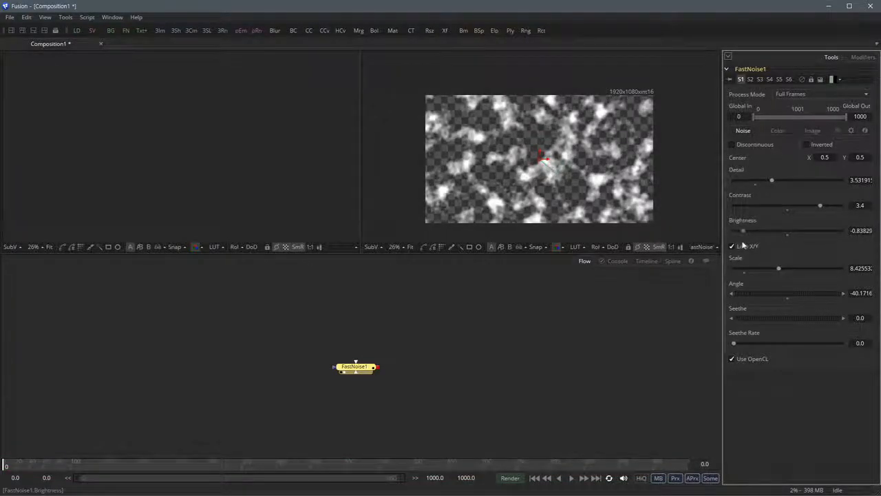
pyautogui.moveTo(586, 209); pyautogui.dragTo(575, 208)
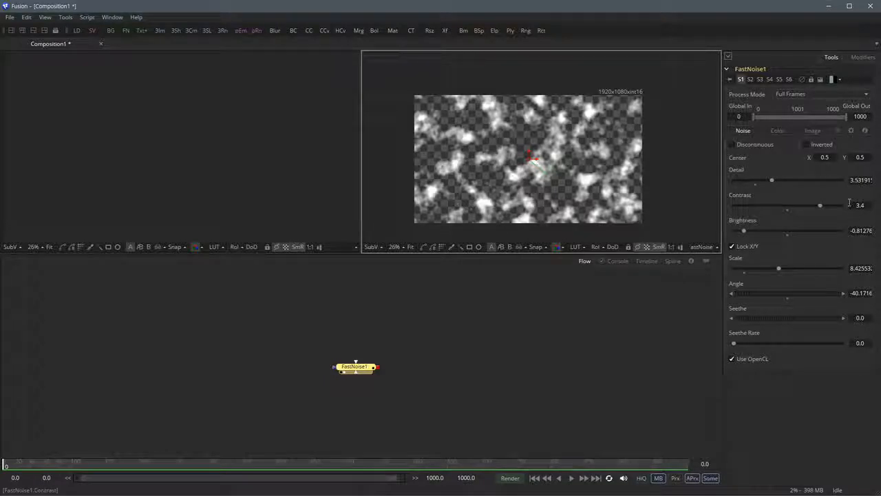
# - Examine the FastNoise node's Detail, Contrast and Brightness values and its options for loading and saving settings
pyautogui.doubleClick(860, 180)
pyautogui.doubleClick(865, 204)
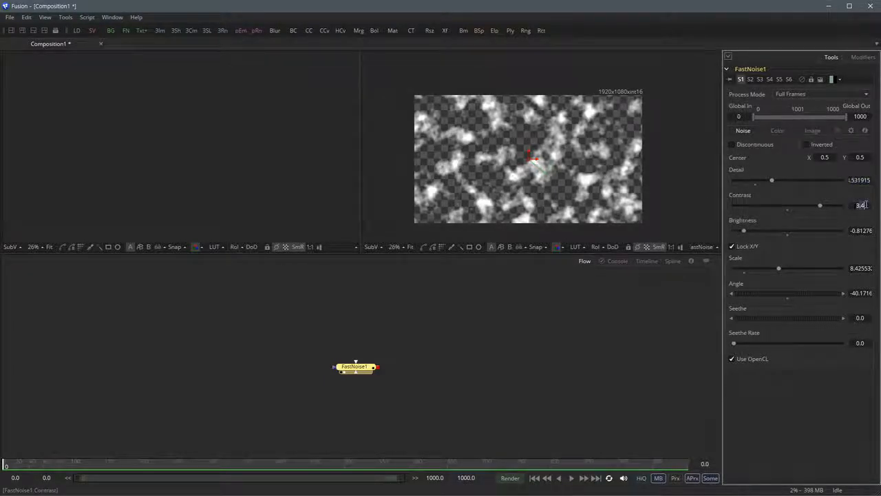
pyautogui.doubleClick(860, 230)
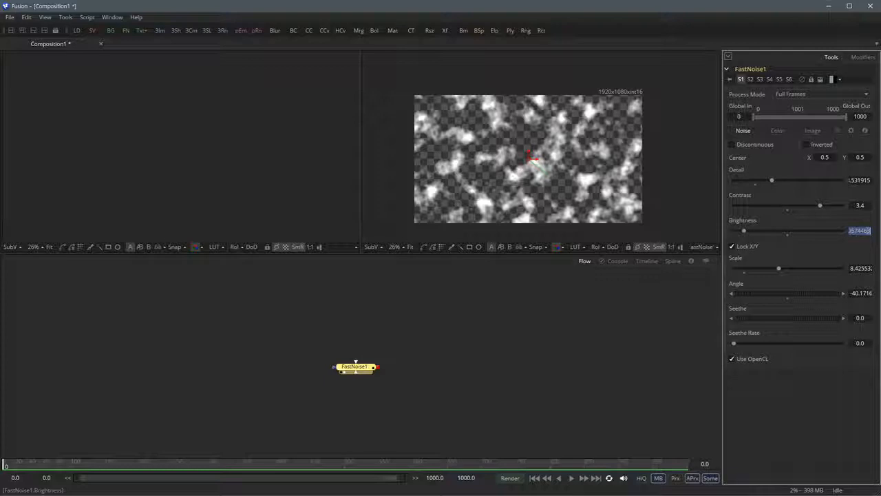
pyautogui.click(777, 399)
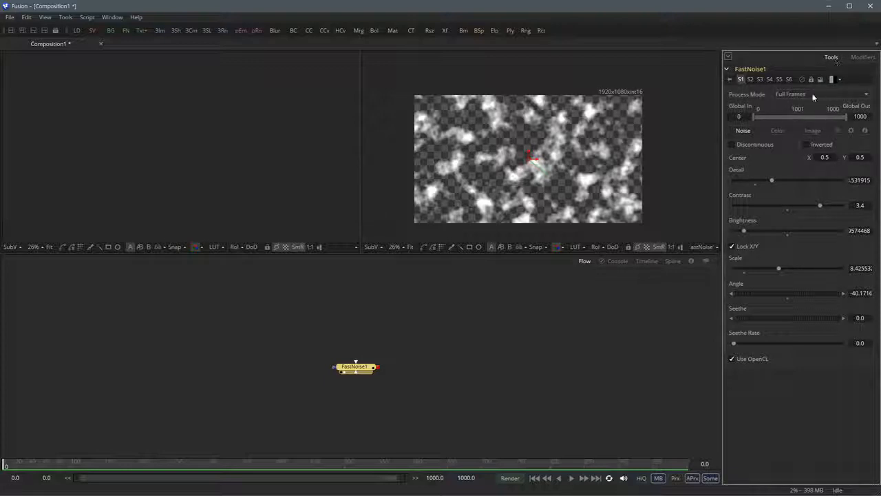
pyautogui.rightClick(749, 90)
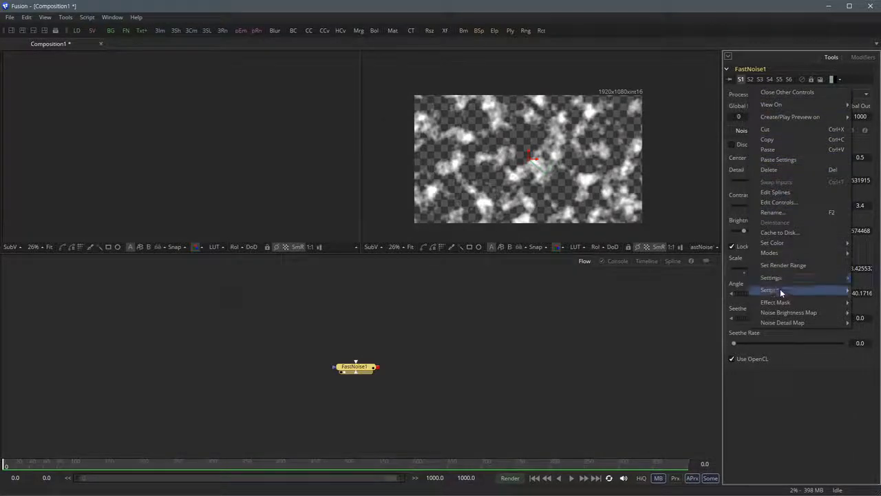
pyautogui.moveTo(782, 320)
pyautogui.moveTo(778, 282)
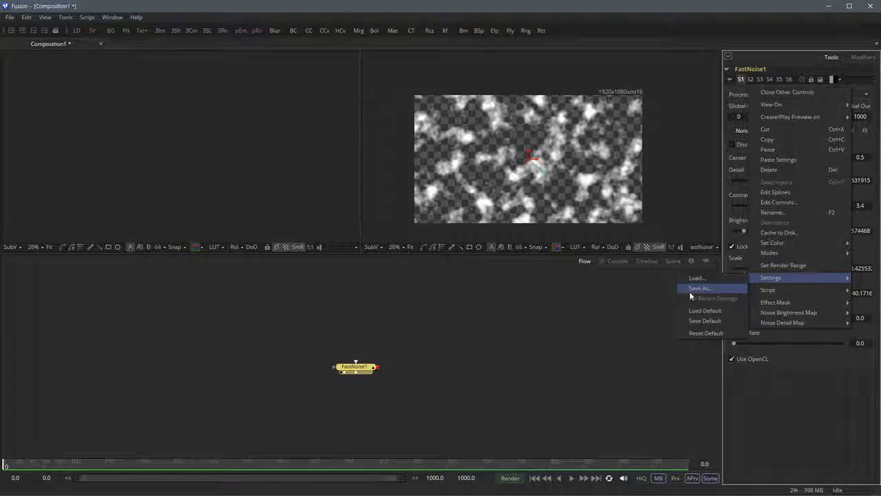
pyautogui.click(769, 410)
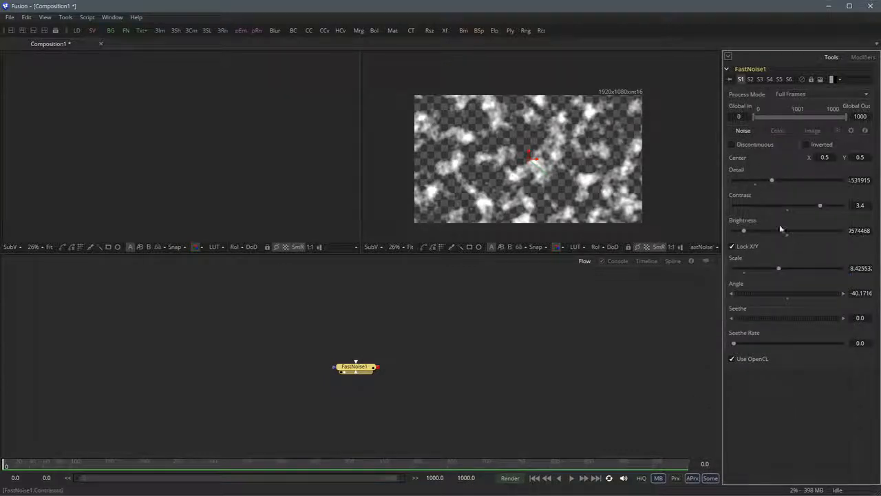
pyautogui.rightClick(774, 103)
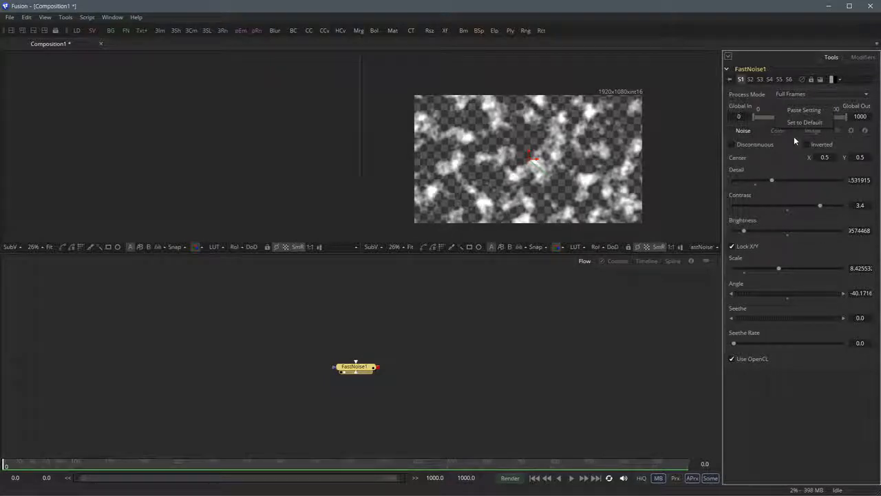
pyautogui.click(762, 408)
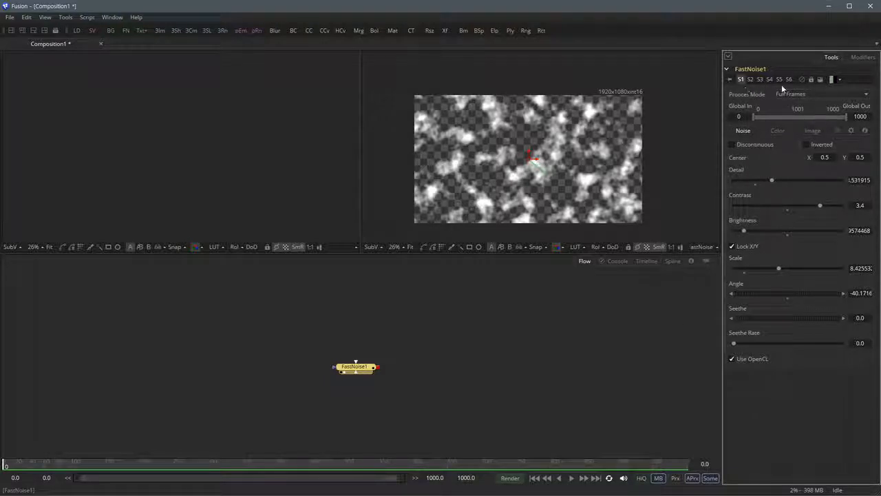
# - Save the FastNoise node's settings in the Fusion Settings folder as my_Setting_FastNoise1
pyautogui.rightClick(738, 89)
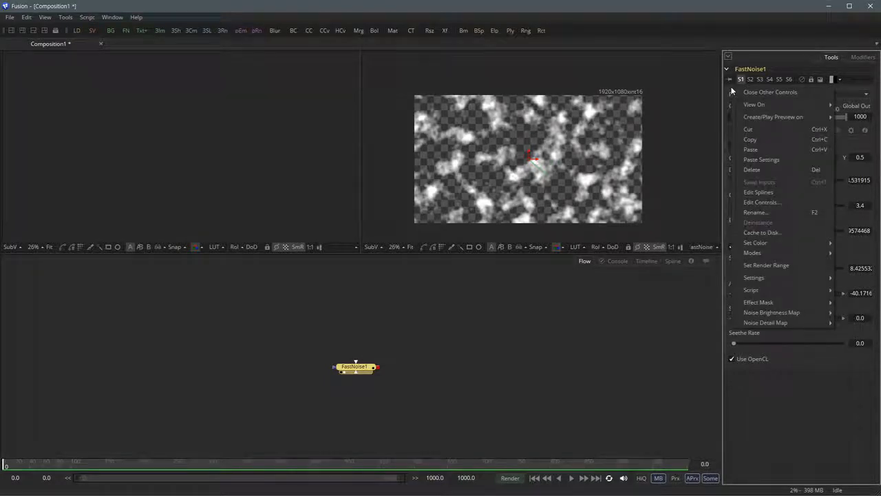
pyautogui.moveTo(749, 282)
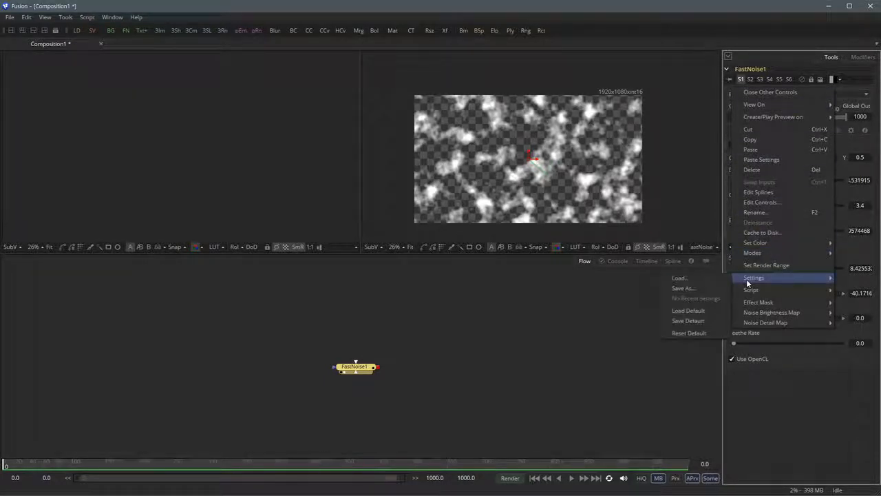
pyautogui.click(679, 293)
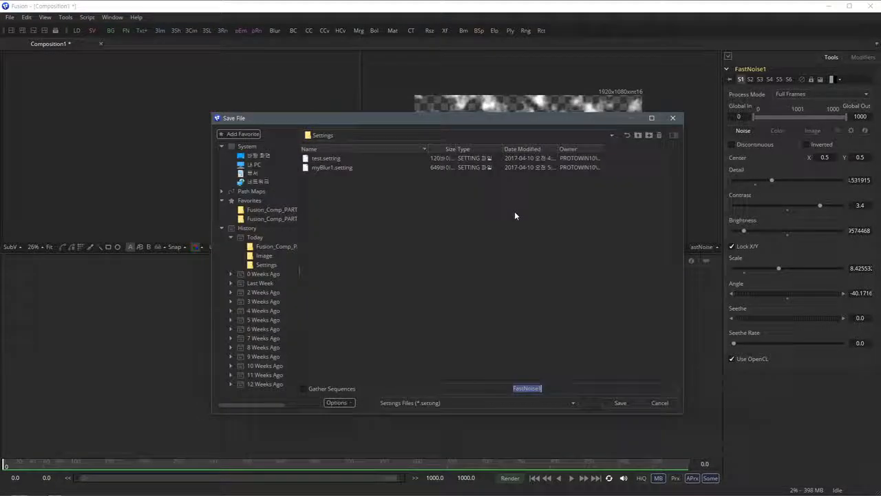
pyautogui.click(610, 134)
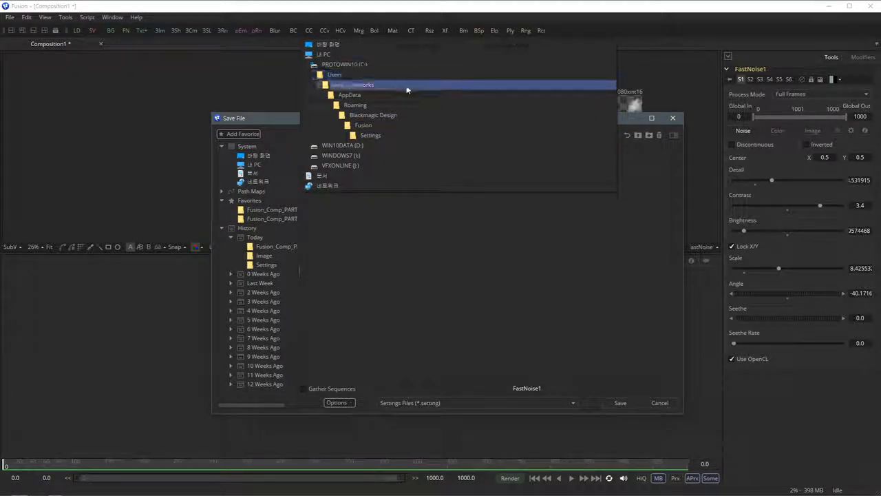
pyautogui.click(398, 136)
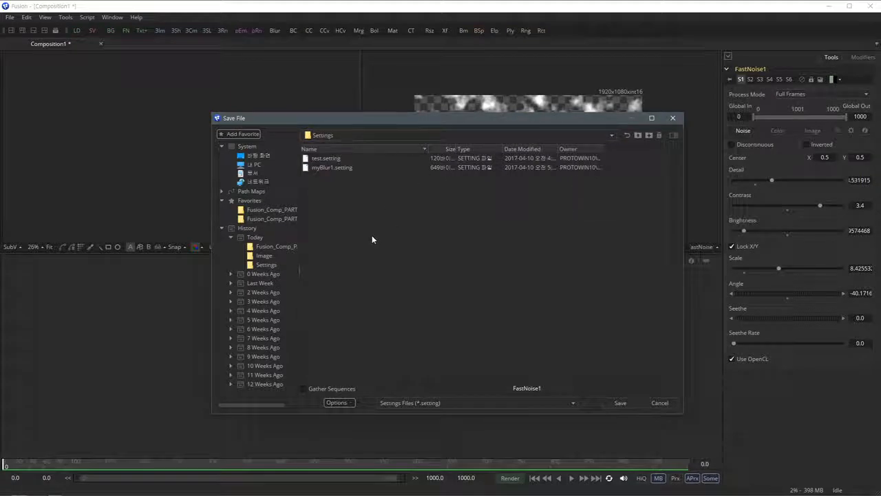
pyautogui.doubleClick(547, 387)
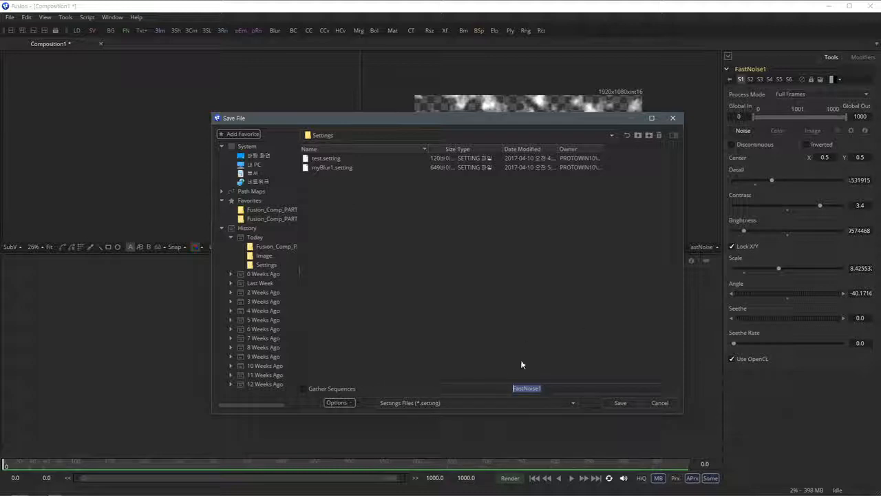
pyautogui.click(519, 390)
pyautogui.write('my_Setting_')
pyautogui.click(622, 403)
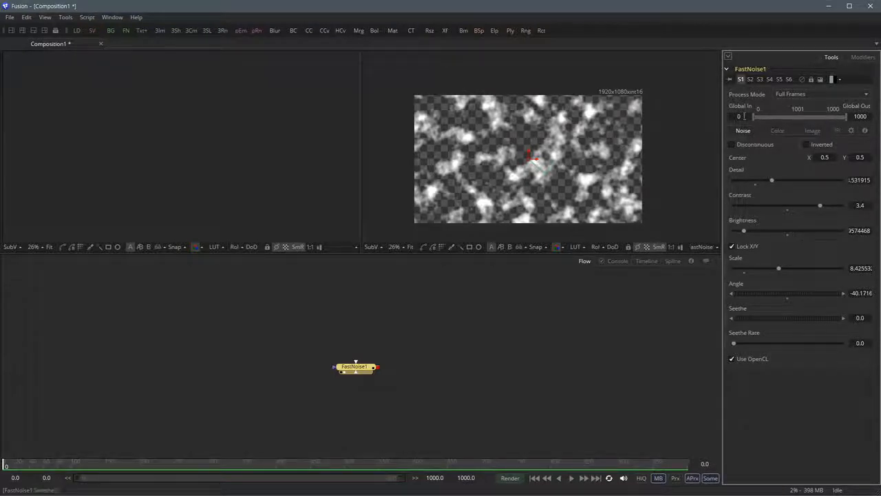
# - Reset the FastNoise node's settings to their defaults
pyautogui.rightClick(728, 86)
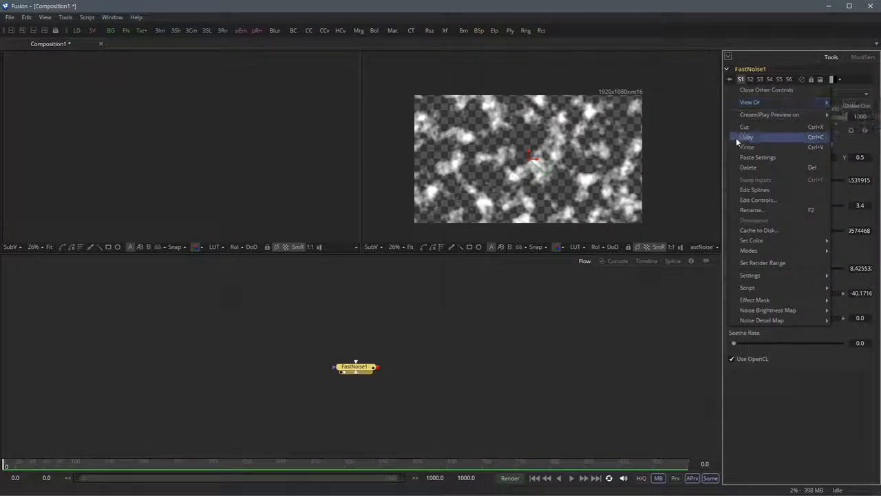
pyautogui.moveTo(746, 279)
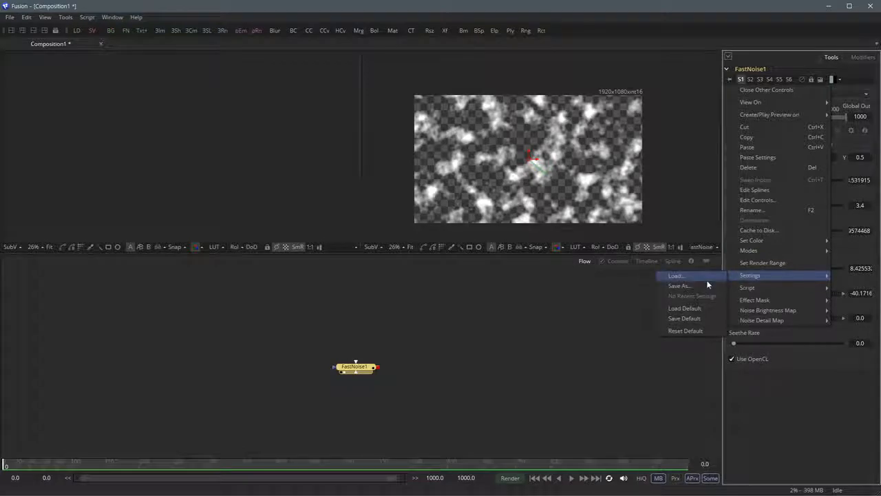
pyautogui.click(685, 333)
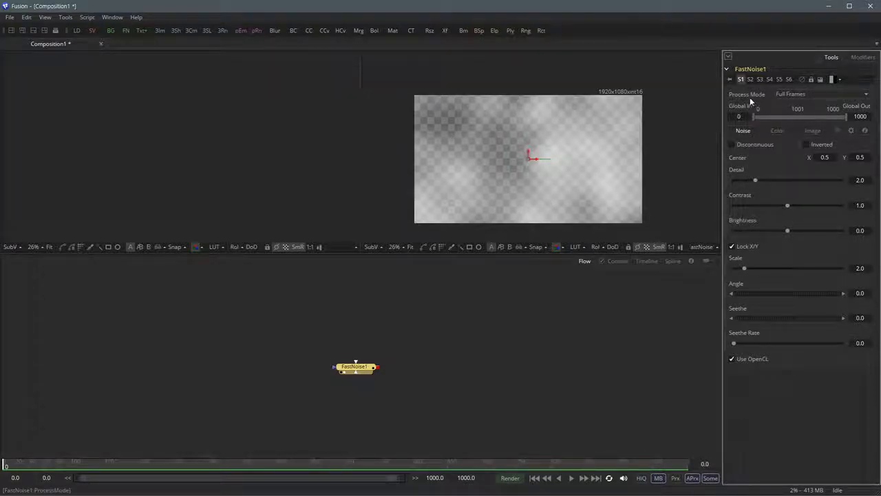
# - Load the saved settings file my_Setting_FastNoise1.setting into the FastNoise node
pyautogui.rightClick(730, 90)
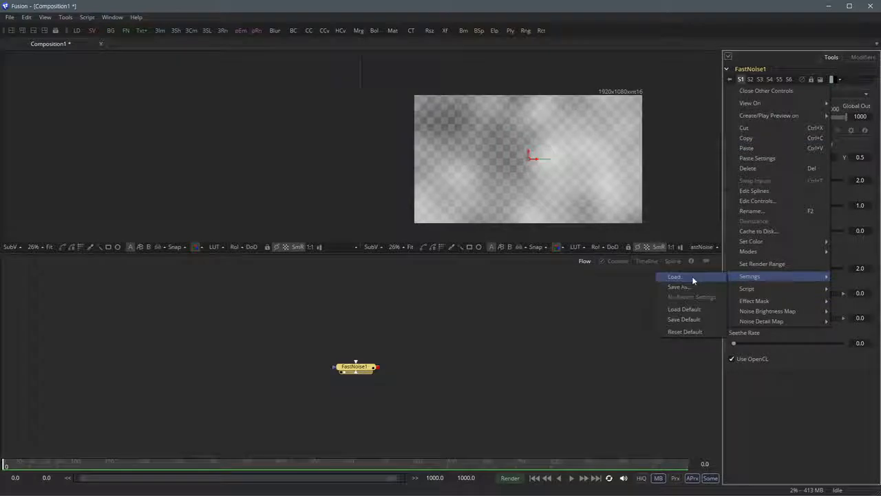
pyautogui.click(694, 278)
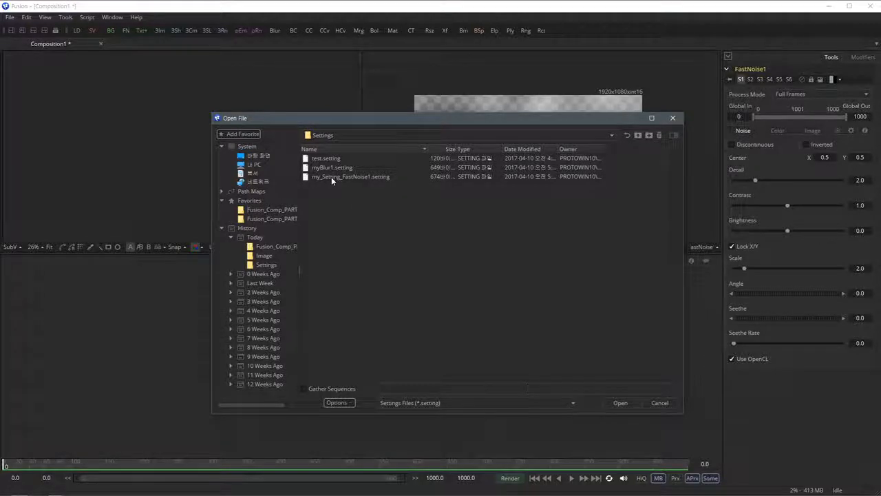
pyautogui.click(331, 176)
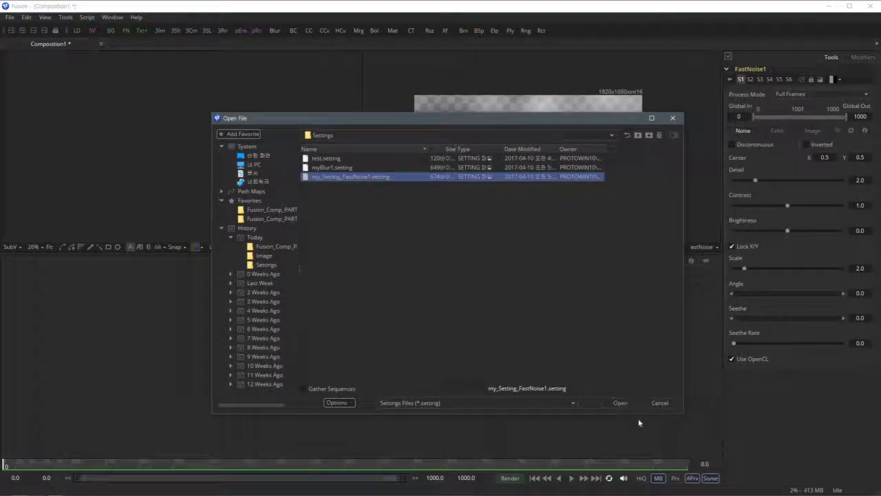
pyautogui.click(620, 403)
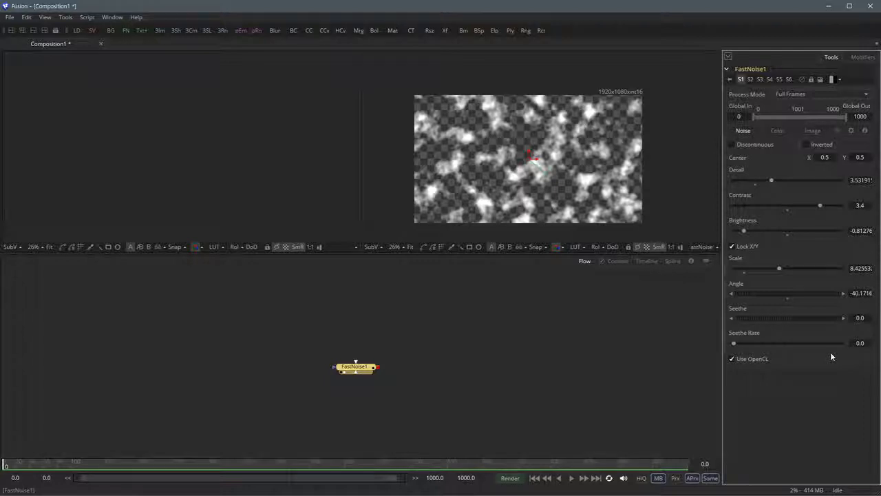
pyautogui.rightClick(734, 90)
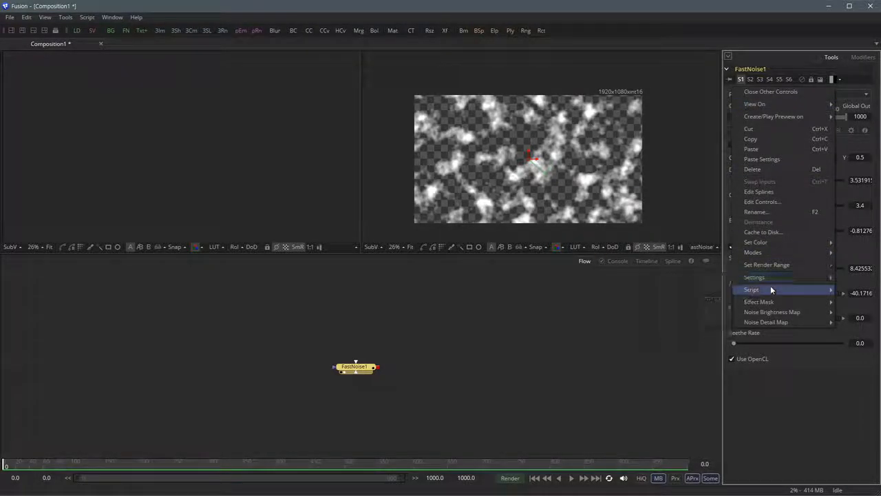
pyautogui.moveTo(771, 277)
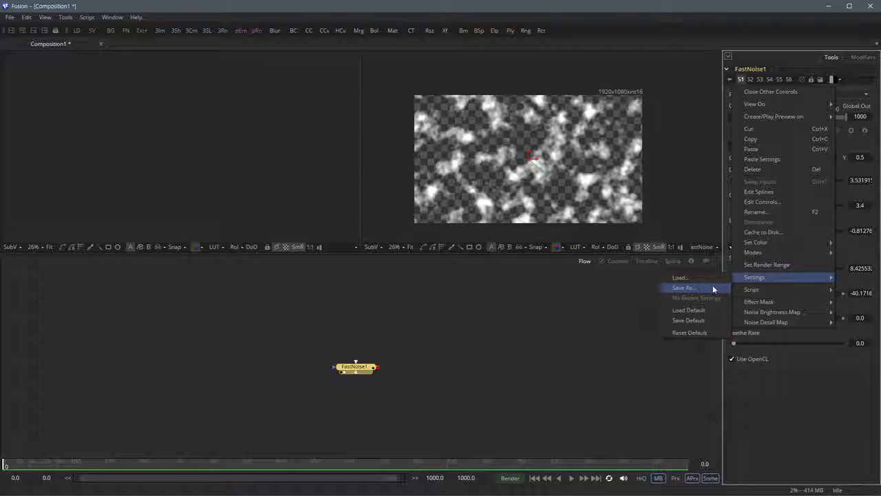
pyautogui.click(836, 405)
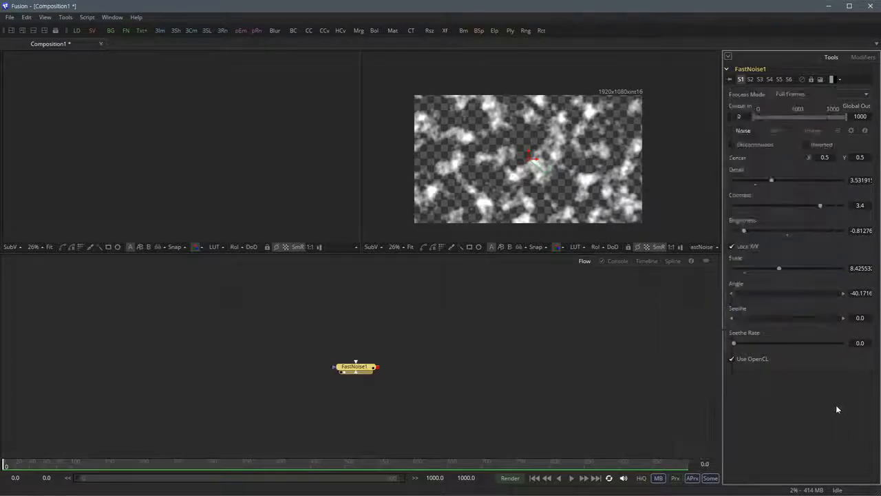
pyautogui.rightClick(731, 90)
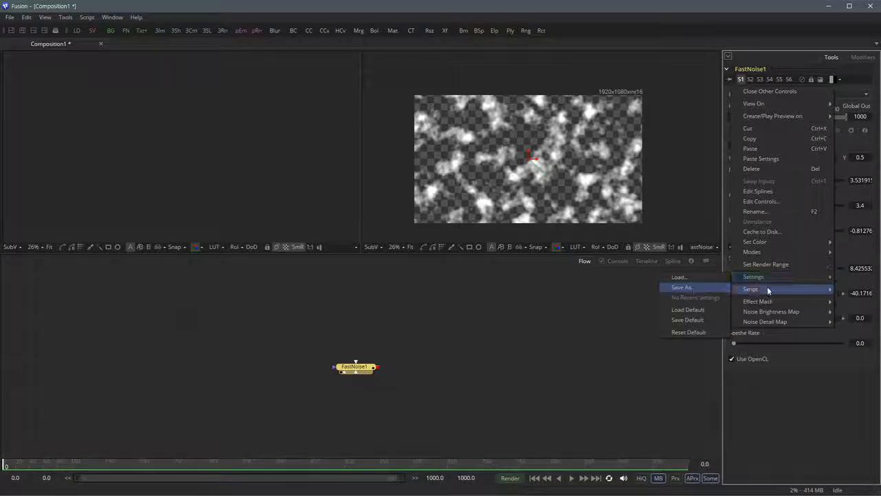
pyautogui.moveTo(797, 289)
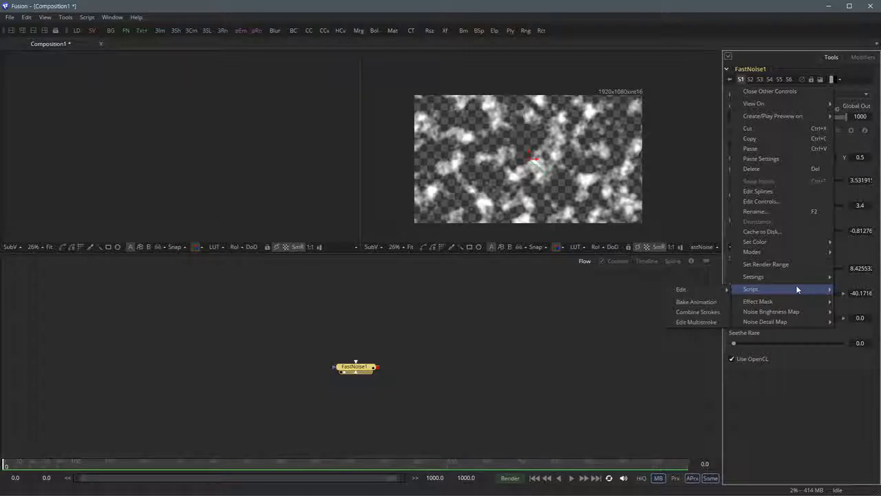
pyautogui.moveTo(740, 278)
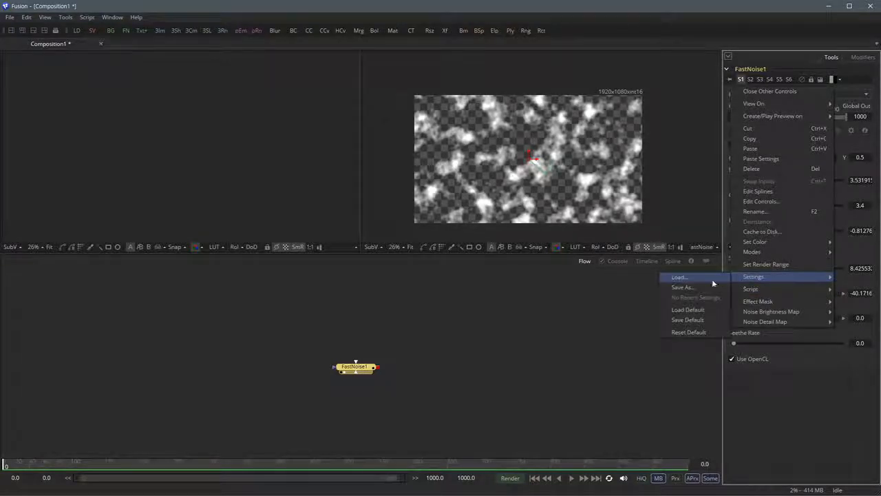
# - Delete the FastNoise node from the flow
pyautogui.click(555, 332)
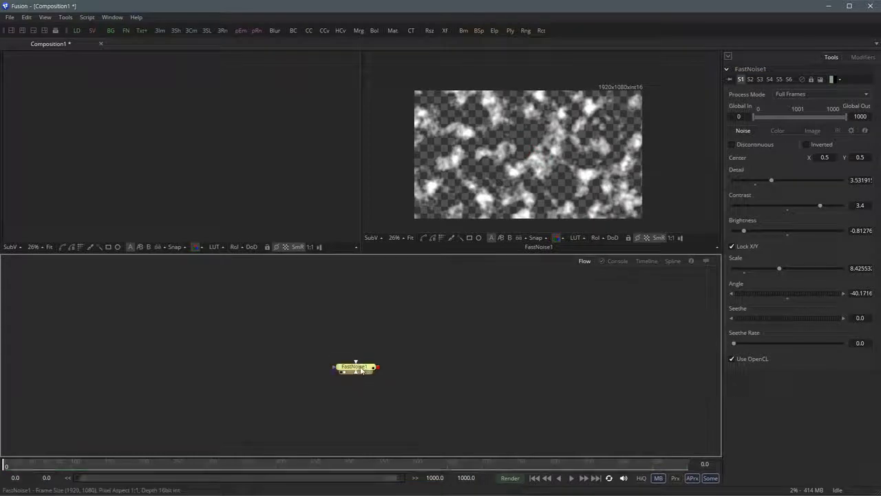
pyautogui.press('Delete')
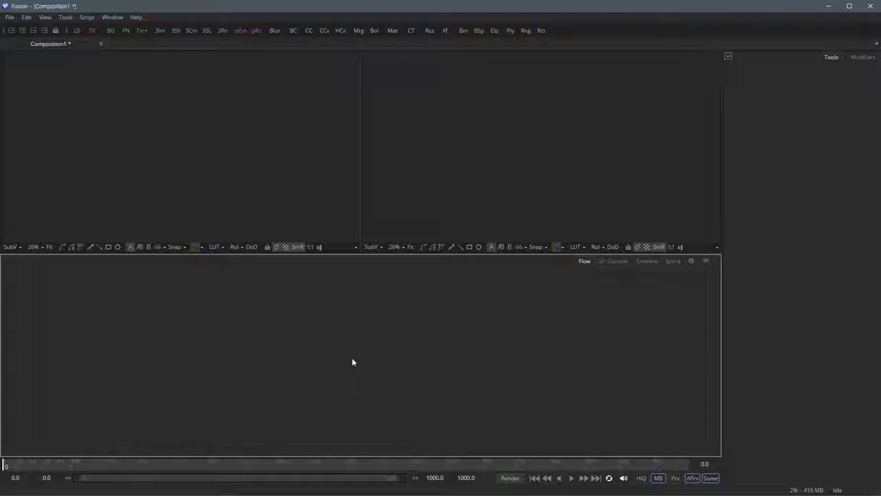
# - Add a Background node by searching for bg and show it in the first viewer
pyautogui.hotkey('ctrl', 'space')
pyautogui.write('bg')
pyautogui.press('Return')
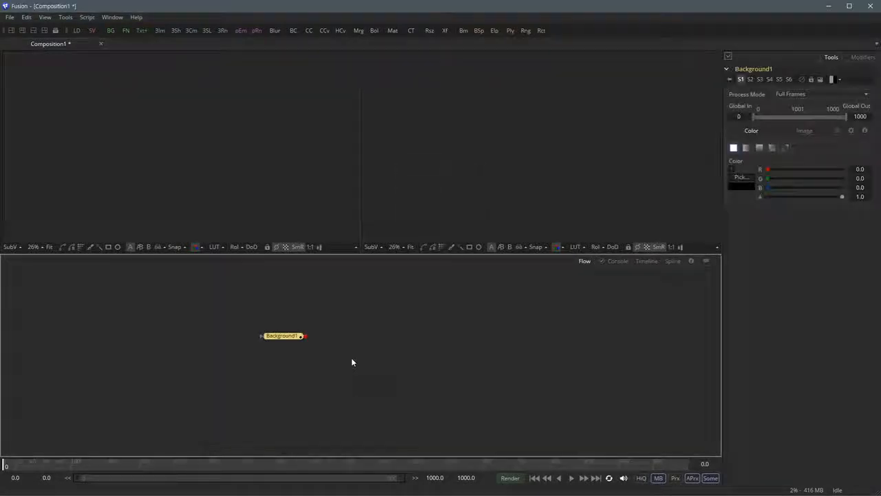
pyautogui.press('1')
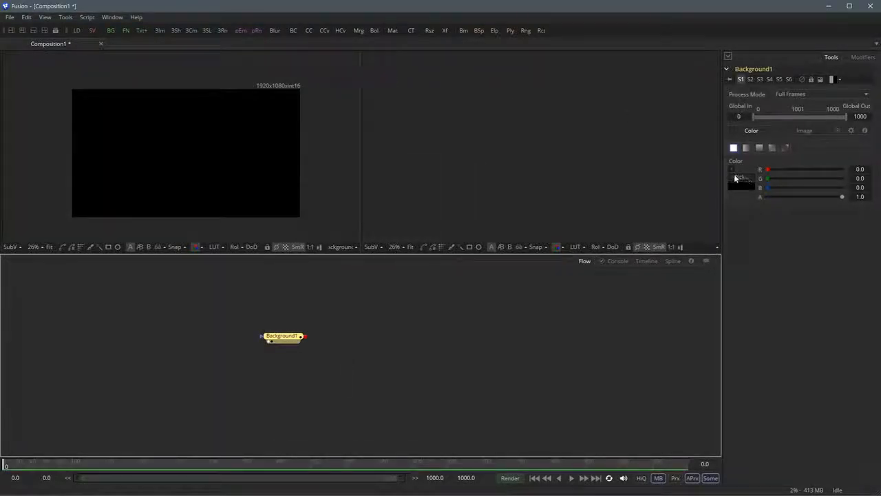
# - Set the Background node's colour to bright blue with hue about 0.59, saturation about 0.9 and value 1.0
pyautogui.click(732, 169)
pyautogui.moveTo(766, 202)
pyautogui.mouseDown()
pyautogui.moveTo(792, 200)
pyautogui.moveTo(740, 219)
pyautogui.mouseUp()
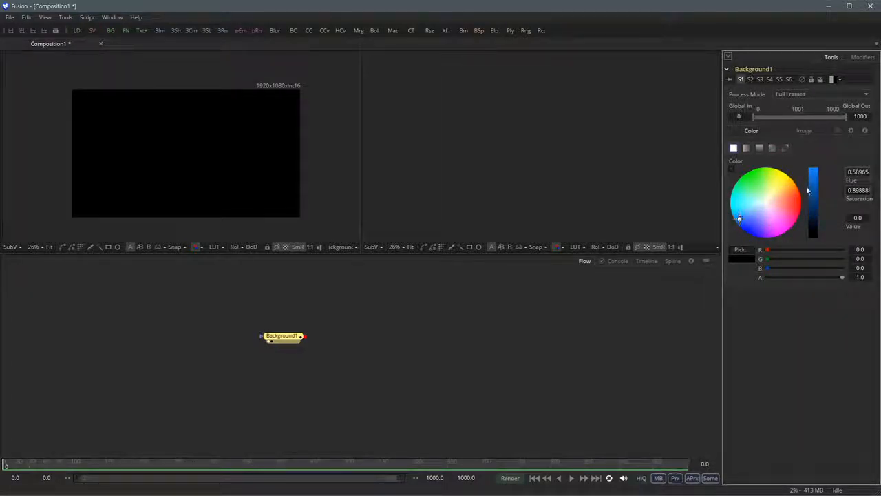
pyautogui.moveTo(808, 191); pyautogui.dragTo(812, 170)
pyautogui.moveTo(286, 342); pyautogui.dragTo(267, 346)
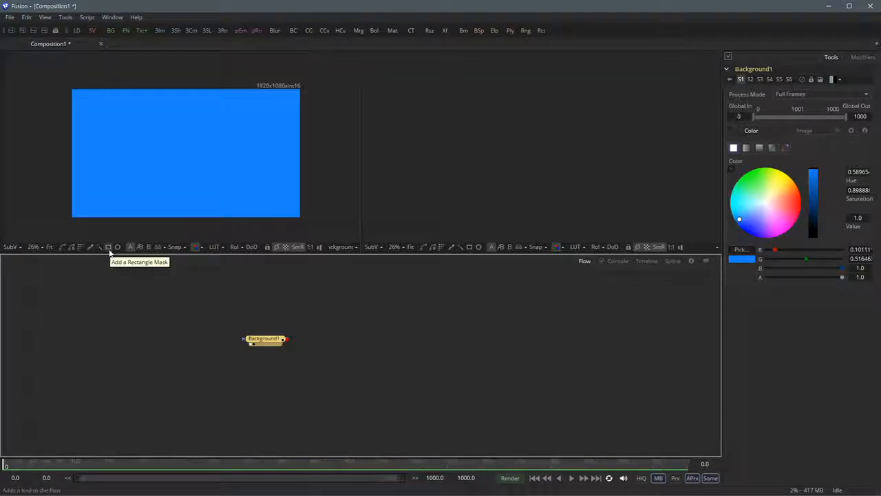
# - Add a rectangle mask to the Background node and set the mask's width to 0.3
pyautogui.click(108, 247)
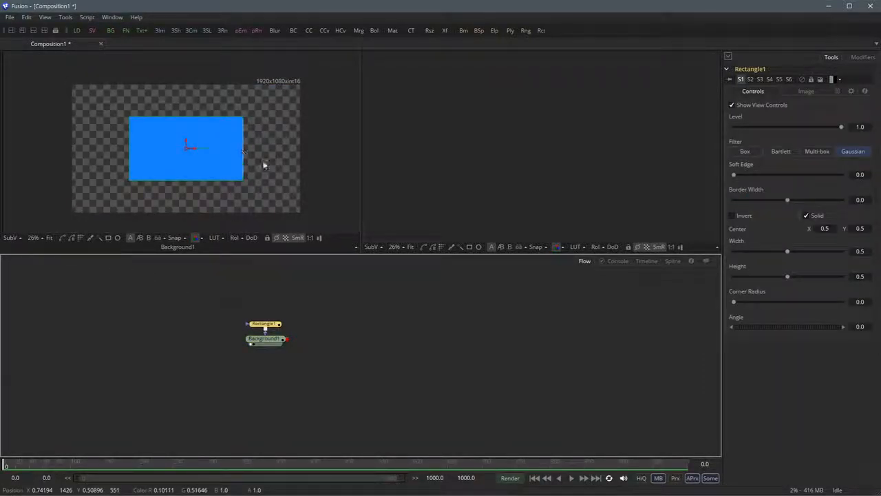
pyautogui.click(860, 250)
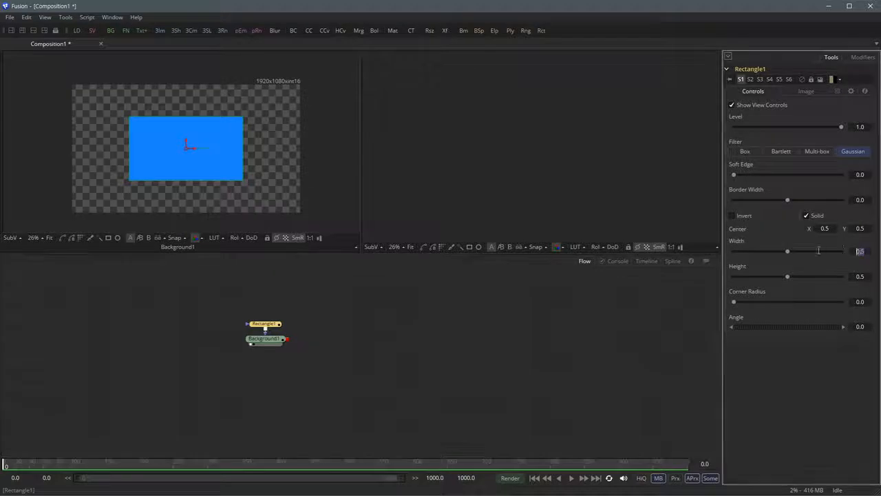
pyautogui.write('0.35')
pyautogui.press('Tab')
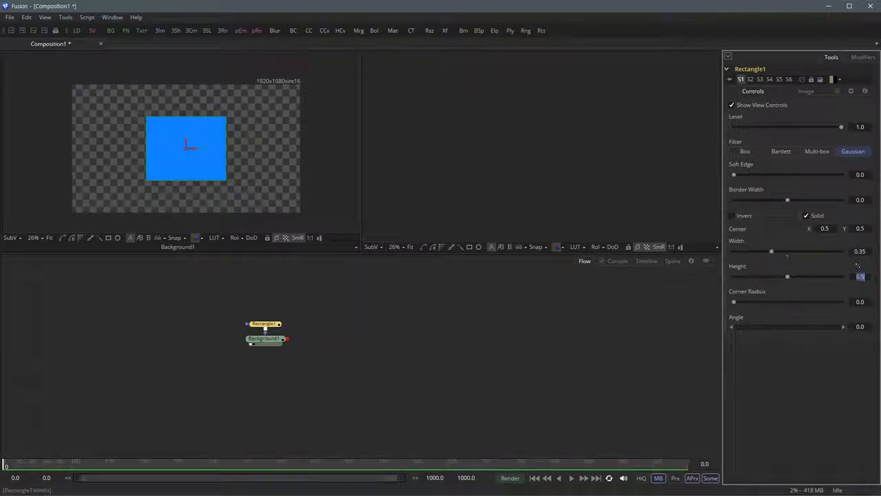
pyautogui.hotkey('shift', 'Tab')
pyautogui.write('0.3')
pyautogui.press('Tab')
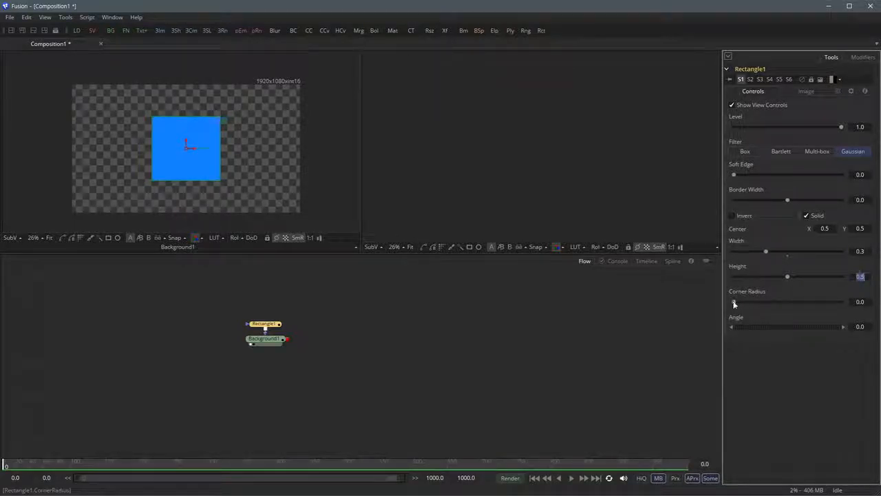
# - Set the rectangle mask's corner radius to about 0.255 and its border width to about 0.042
pyautogui.moveTo(733, 303); pyautogui.dragTo(761, 309)
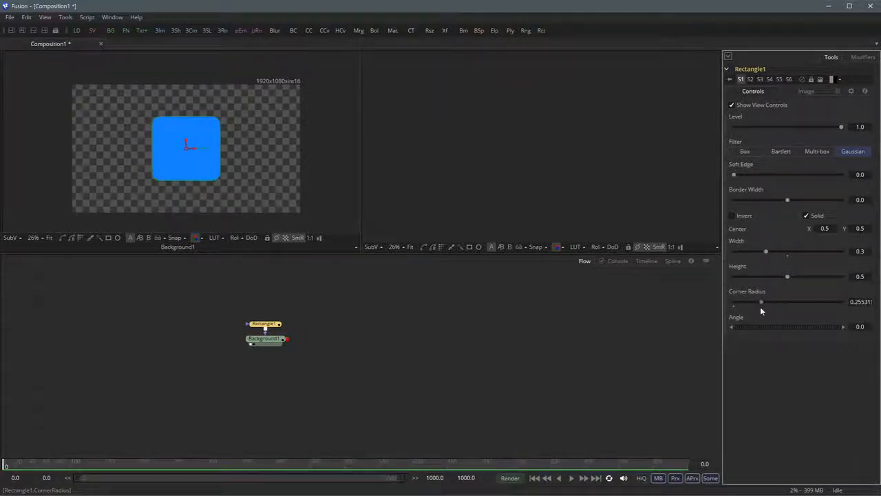
pyautogui.scroll(2, 245, 146)
pyautogui.moveTo(253, 160); pyautogui.dragTo(258, 162)
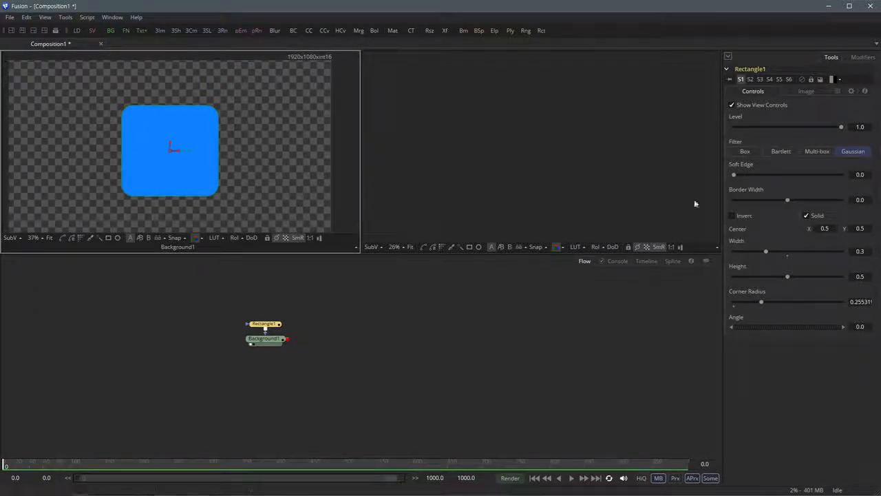
pyautogui.moveTo(788, 203); pyautogui.dragTo(800, 205)
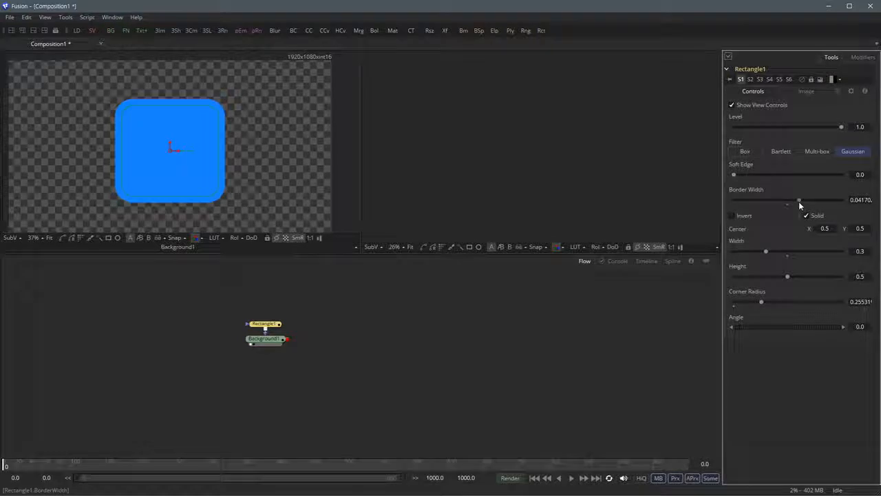
pyautogui.moveTo(267, 185)
pyautogui.mouseDown()
pyautogui.moveTo(278, 168)
pyautogui.moveTo(273, 180)
pyautogui.mouseUp()
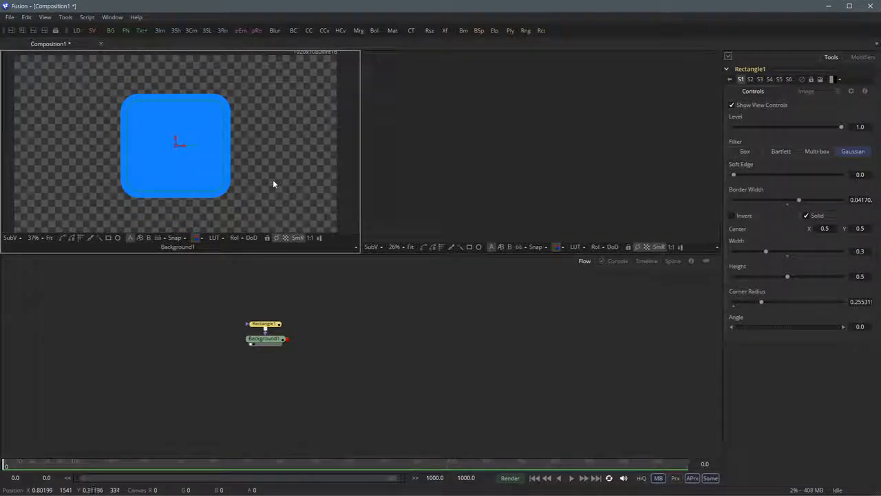
# - Duplicate the Background node together with its rectangle mask and place the copies below the originals in the flow
pyautogui.moveTo(300, 385); pyautogui.dragTo(217, 374)
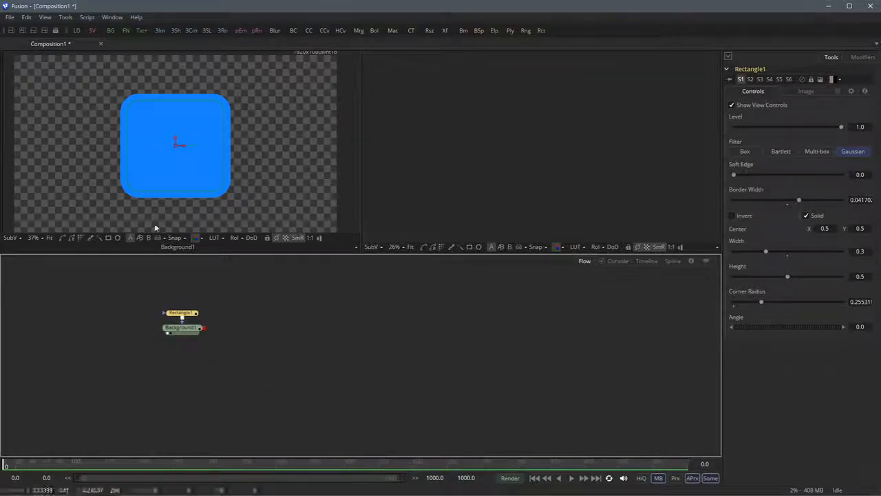
pyautogui.click(153, 357)
pyautogui.moveTo(142, 300); pyautogui.dragTo(252, 378)
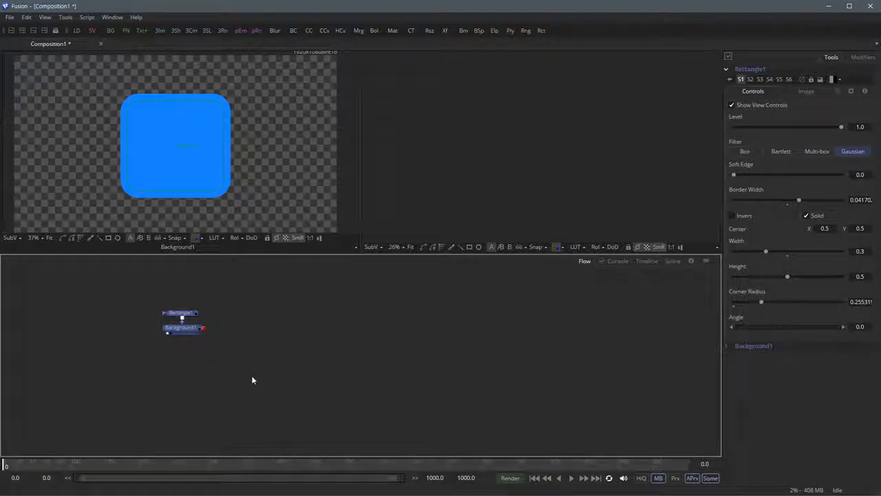
pyautogui.click(261, 376)
pyautogui.hotkey('ctrl', 'v')
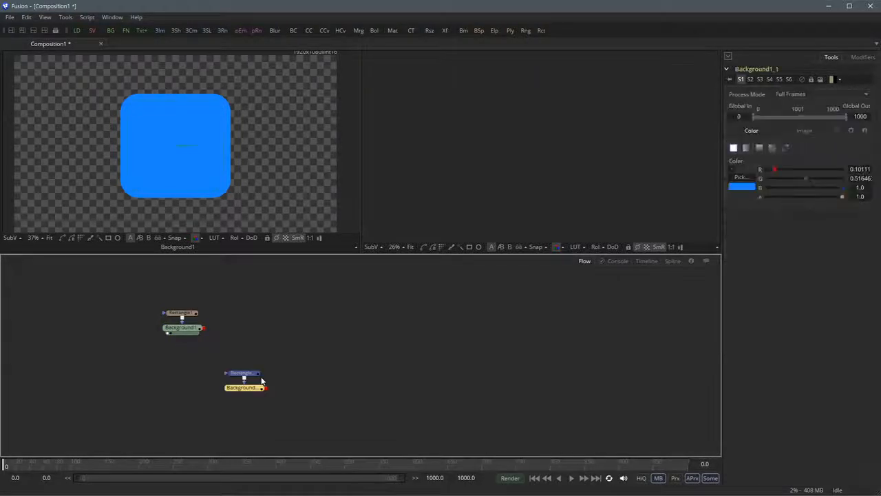
pyautogui.moveTo(245, 387); pyautogui.dragTo(189, 392)
pyautogui.click(255, 346)
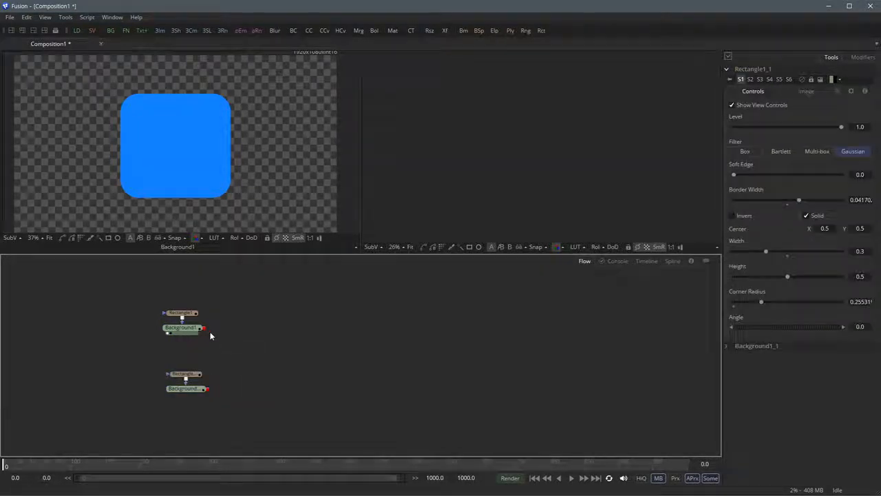
# - Merge the original Background node over its copy and show the Merge node in the second viewer
pyautogui.moveTo(204, 329); pyautogui.dragTo(278, 358)
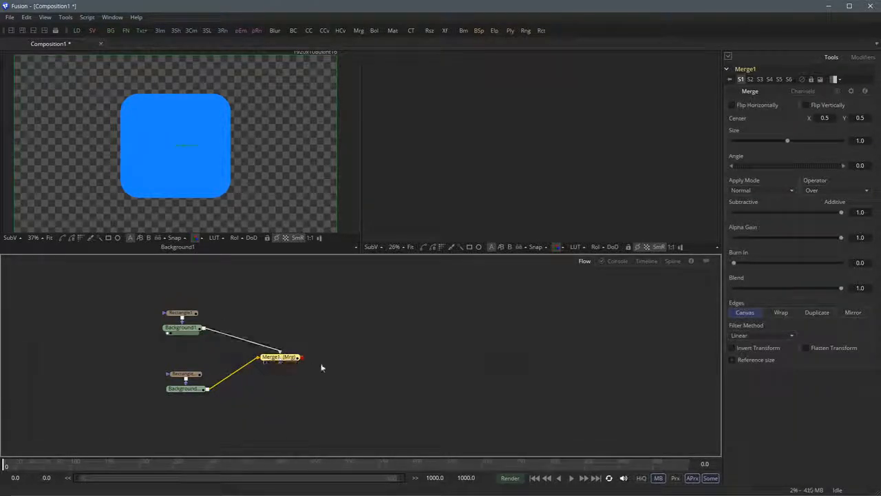
pyautogui.press('2')
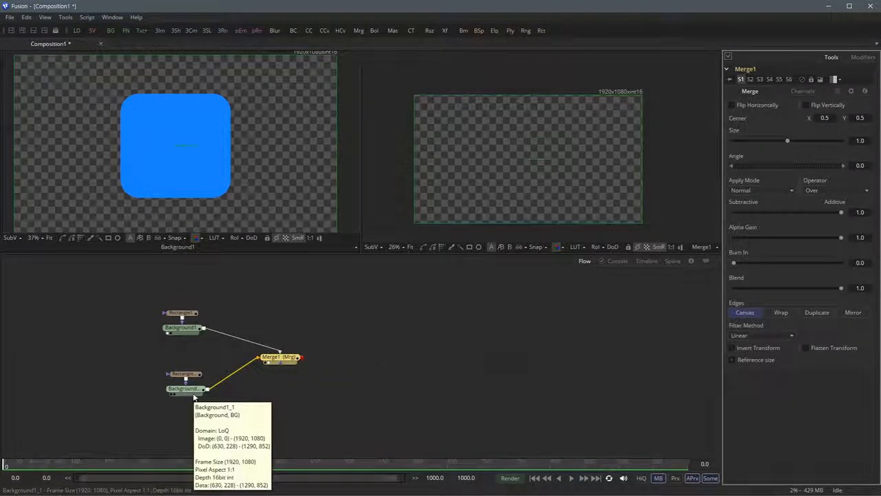
# - Reset the copied rectangle mask's border width to 0.0 and set the Merge node's operator to Held Out
pyautogui.click(185, 374)
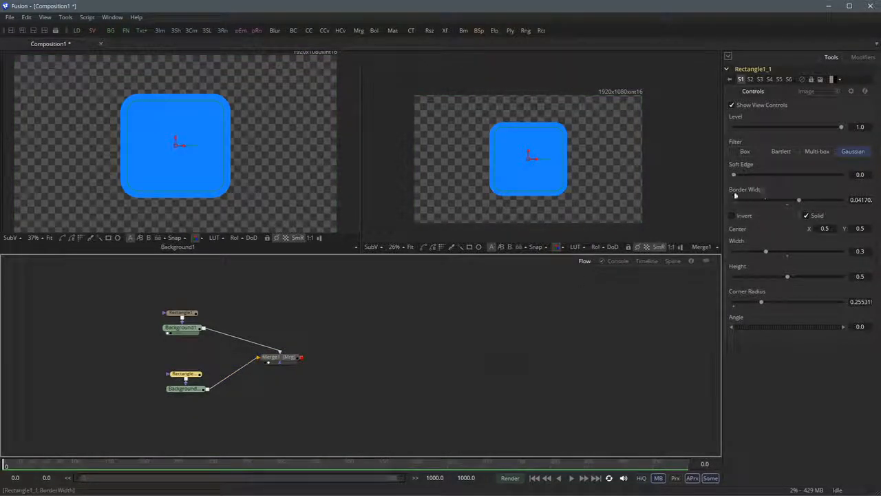
pyautogui.click(786, 204)
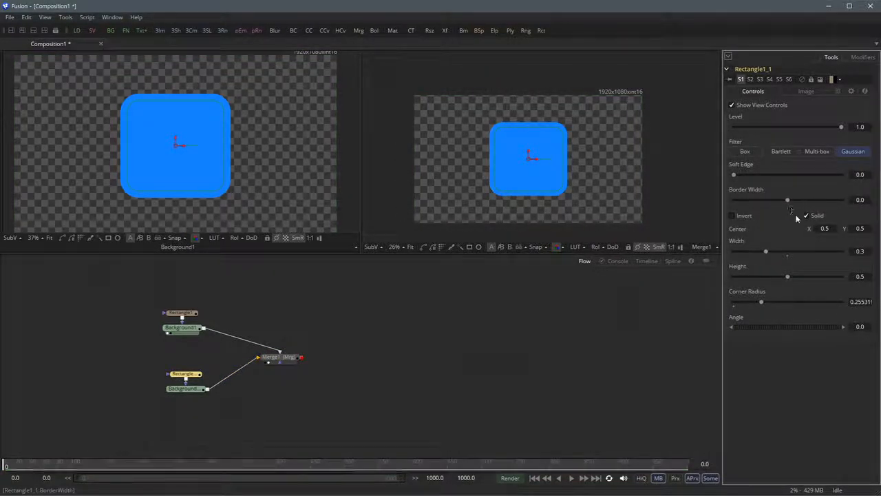
pyautogui.click(285, 365)
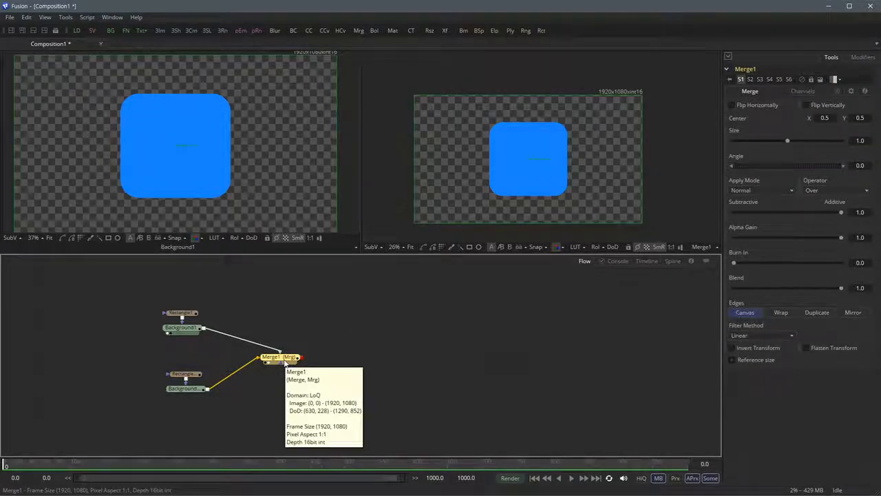
pyautogui.click(828, 189)
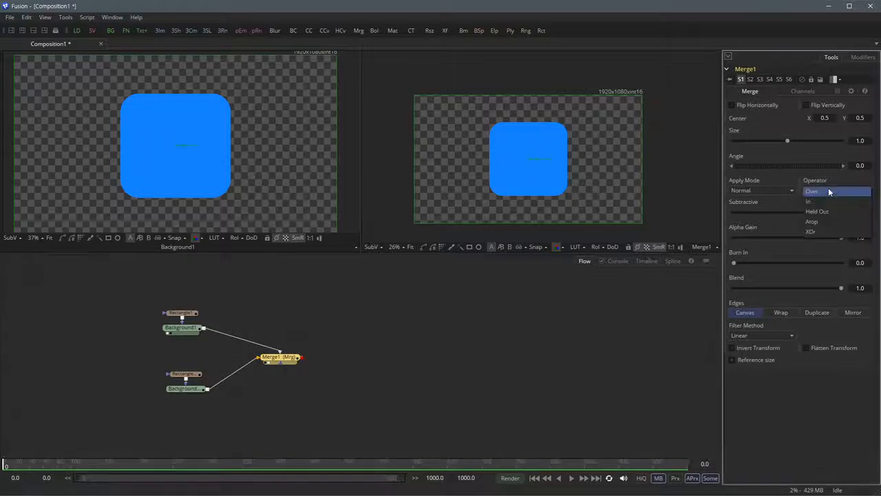
pyautogui.click(828, 216)
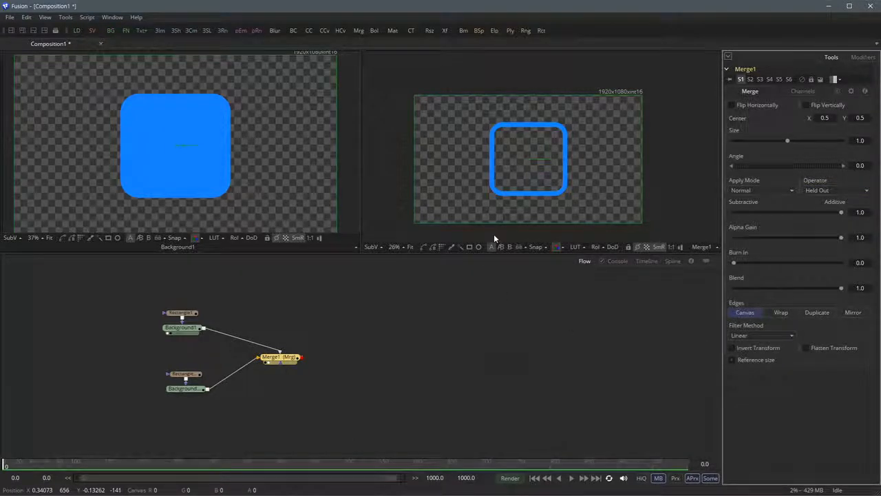
pyautogui.moveTo(146, 286); pyautogui.dragTo(208, 351)
pyautogui.moveTo(146, 357); pyautogui.dragTo(228, 413)
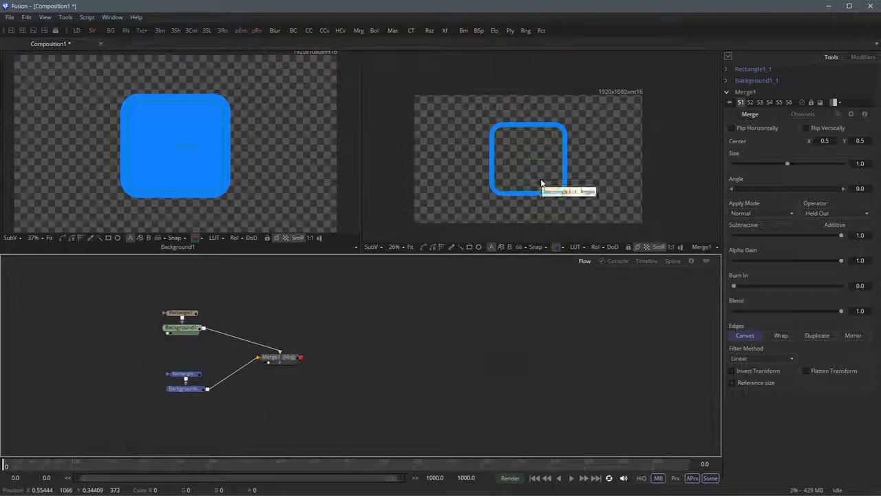
pyautogui.click(457, 349)
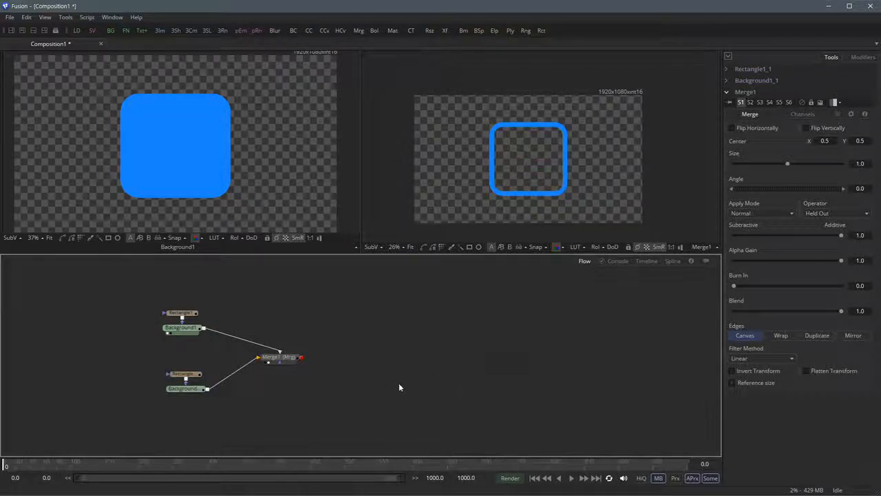
pyautogui.moveTo(369, 392); pyautogui.dragTo(367, 392)
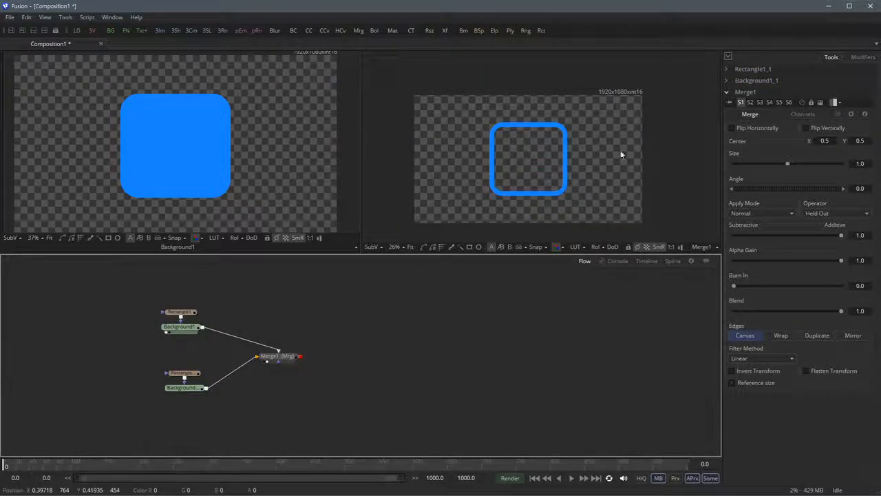
# - Add a Duplicate node after the Merge node by searching for dup, and show it in the second viewer
pyautogui.click(282, 356)
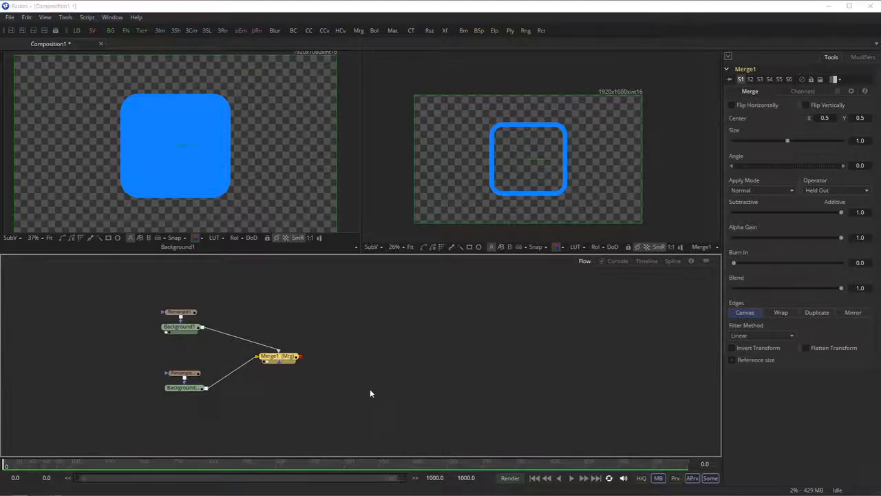
pyautogui.hotkey('shift', 'space')
pyautogui.write('dup')
pyautogui.press('Down')
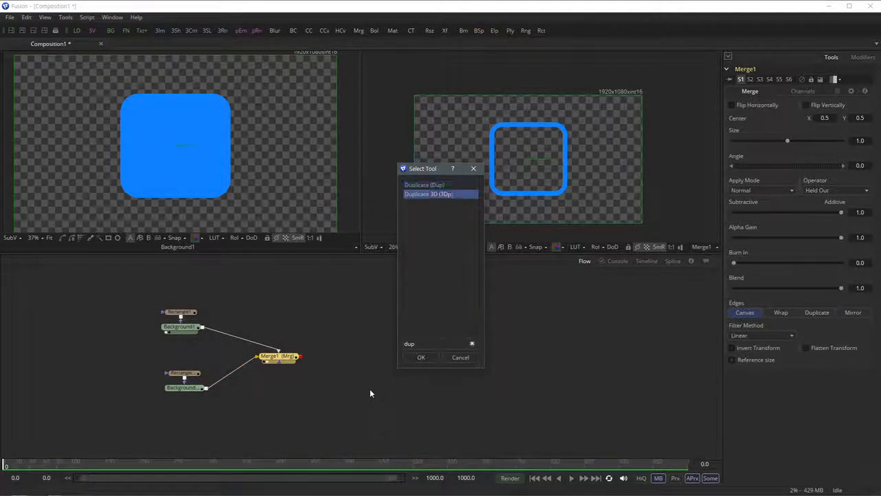
pyautogui.press('Up')
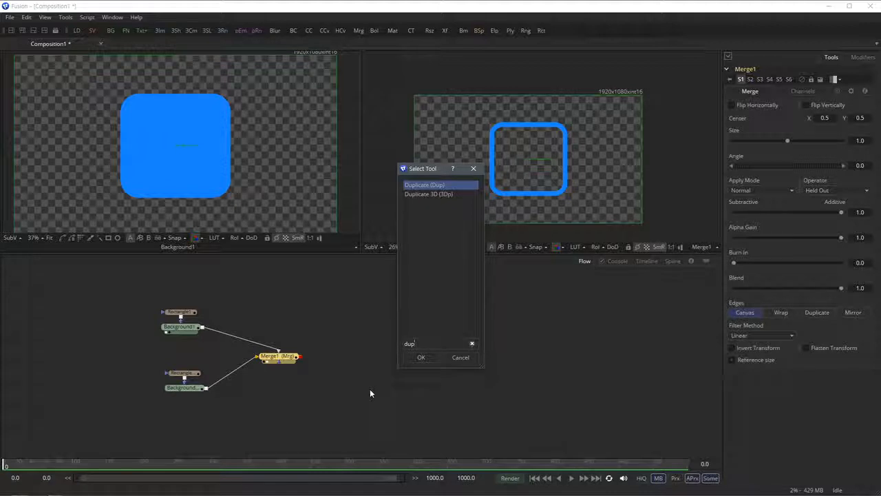
pyautogui.press('Return')
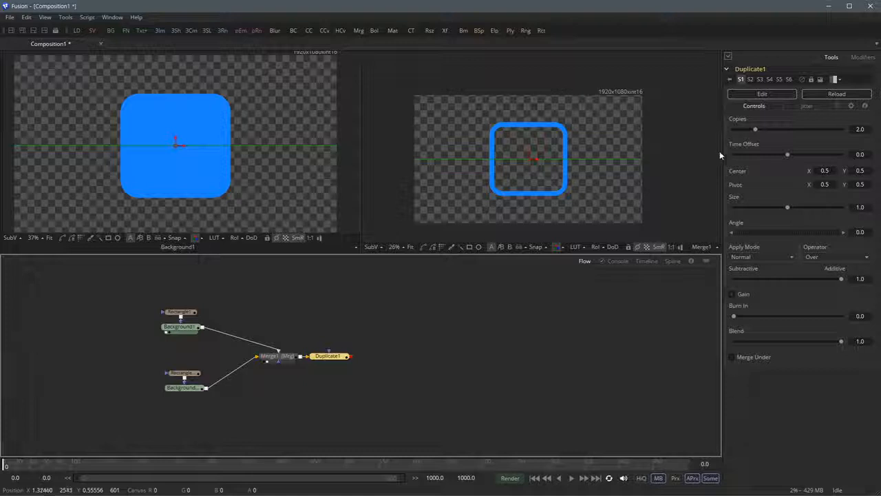
pyautogui.moveTo(332, 356); pyautogui.dragTo(503, 190)
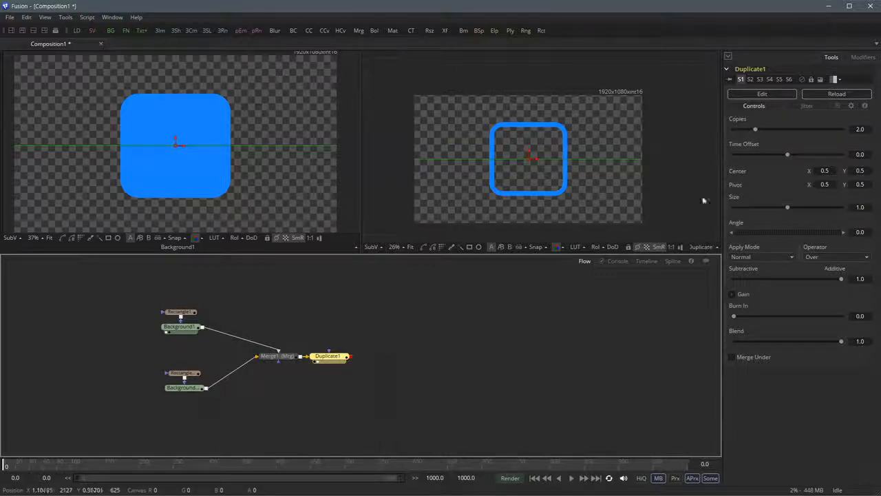
# - Set the Duplicate node's number of copies to 4
pyautogui.moveTo(865, 129); pyautogui.dragTo(763, 152)
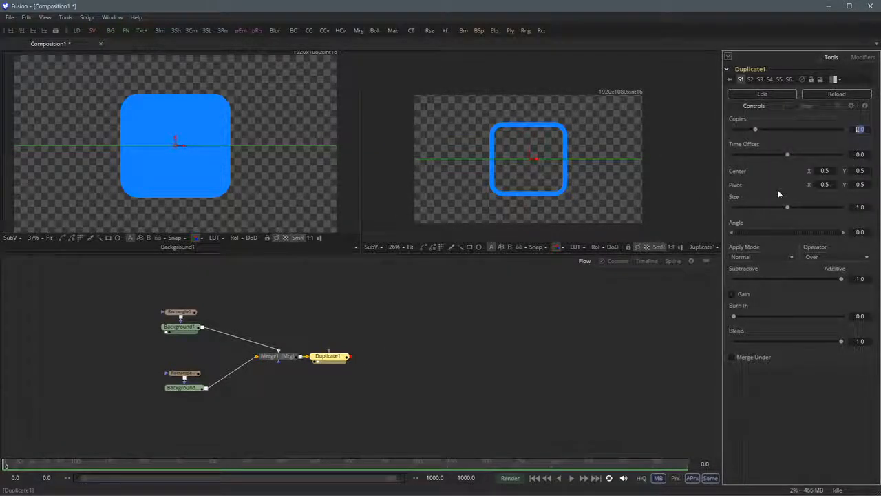
pyautogui.write('4')
pyautogui.press('Tab')
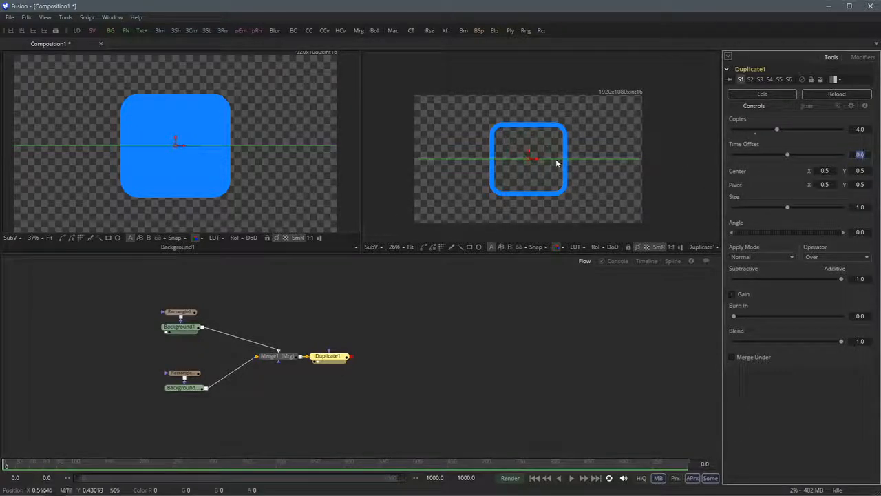
# - Offset the Duplicate node's copies diagonally by moving their center to about X 0.668, Y 0.394
pyautogui.click(528, 198)
pyautogui.scroll(2, 552, 179)
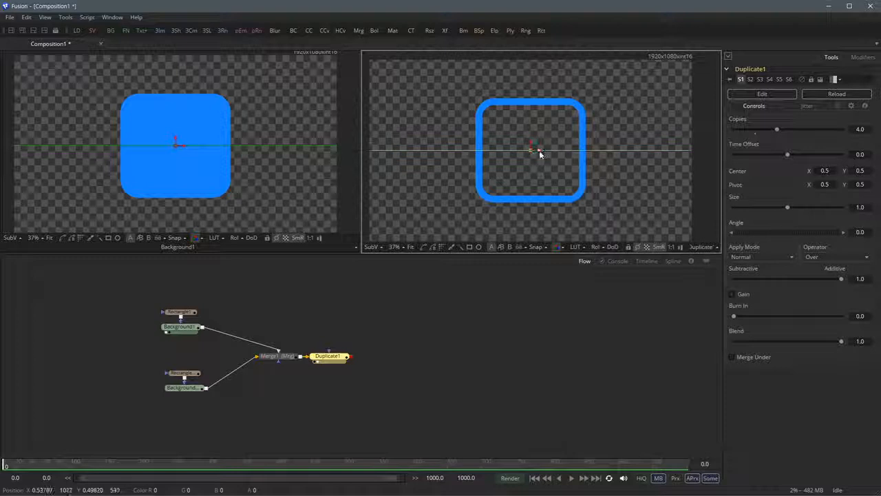
pyautogui.moveTo(542, 154)
pyautogui.mouseDown()
pyautogui.moveTo(574, 155)
pyautogui.moveTo(551, 132)
pyautogui.moveTo(482, 110)
pyautogui.moveTo(450, 204)
pyautogui.moveTo(544, 223)
pyautogui.moveTo(584, 141)
pyautogui.moveTo(523, 112)
pyautogui.moveTo(482, 154)
pyautogui.moveTo(556, 180)
pyautogui.moveTo(583, 165)
pyautogui.mouseUp()
pyautogui.moveTo(591, 198)
pyautogui.mouseDown()
pyautogui.moveTo(612, 206)
pyautogui.moveTo(597, 186)
pyautogui.mouseUp()
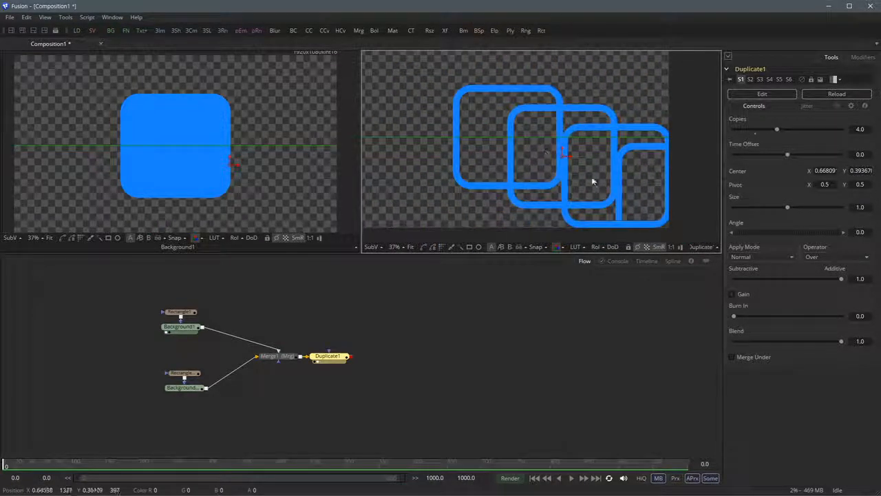
# - Set the Duplicate node's size to 0.8 and its center to X 0.5, Y 0.5
pyautogui.moveTo(787, 207)
pyautogui.mouseDown()
pyautogui.moveTo(771, 207)
pyautogui.moveTo(779, 208)
pyautogui.mouseUp()
pyautogui.moveTo(565, 153); pyautogui.dragTo(497, 138)
pyautogui.click(824, 170)
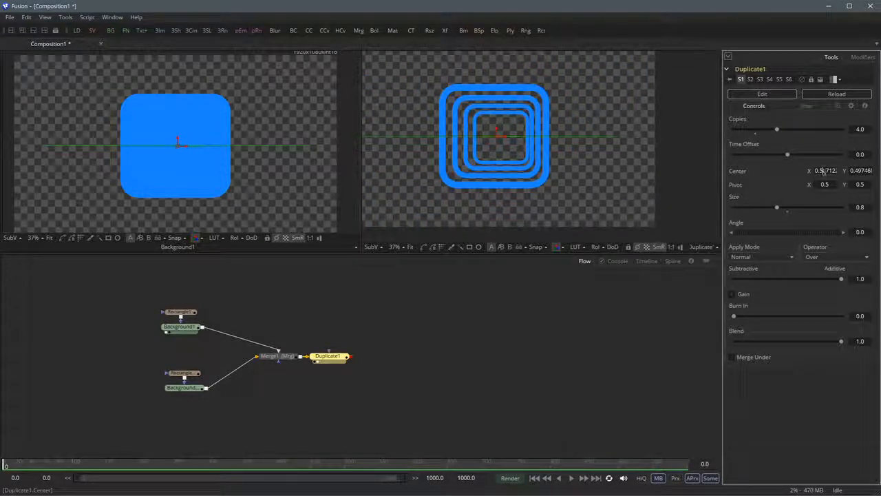
pyautogui.write('0.5')
pyautogui.press('Tab')
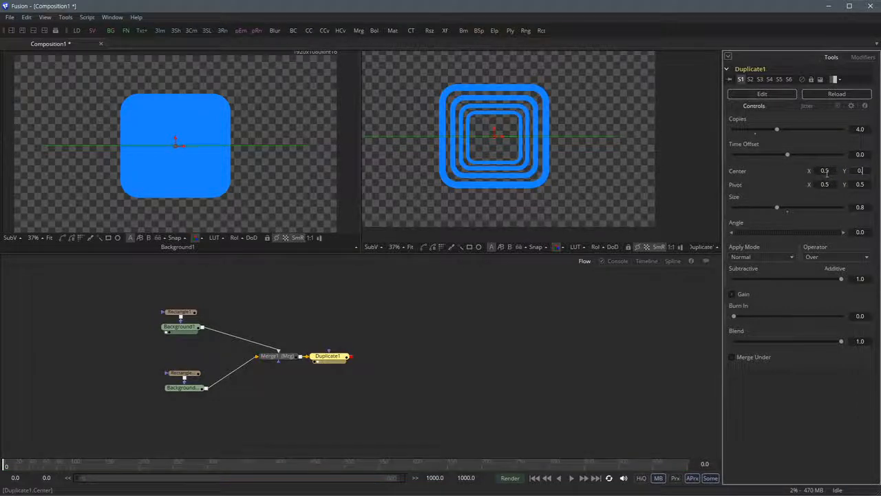
pyautogui.write('0.5')
pyautogui.press('Tab')
pyautogui.moveTo(528, 180); pyautogui.dragTo(549, 189)
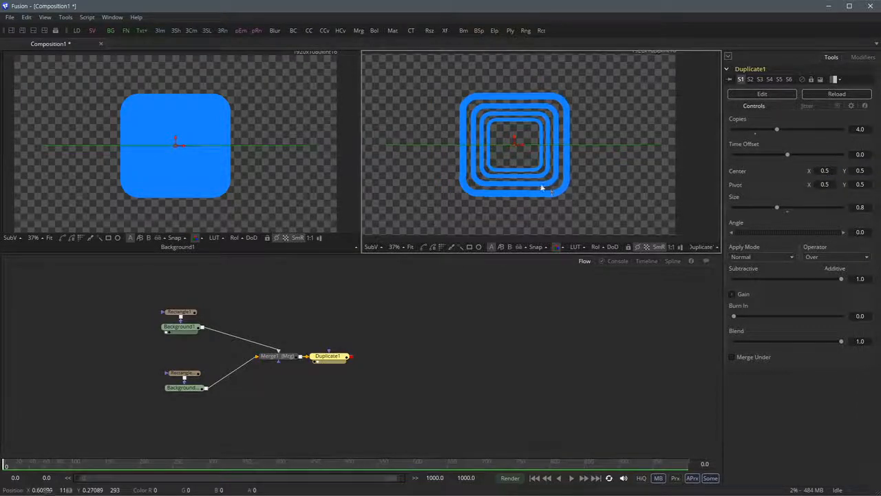
# - Rotate the Duplicate copies with an angle of about -23.18 and set the number of copies to 8
pyautogui.moveTo(769, 233)
pyautogui.mouseDown()
pyautogui.moveTo(814, 225)
pyautogui.moveTo(758, 232)
pyautogui.mouseUp()
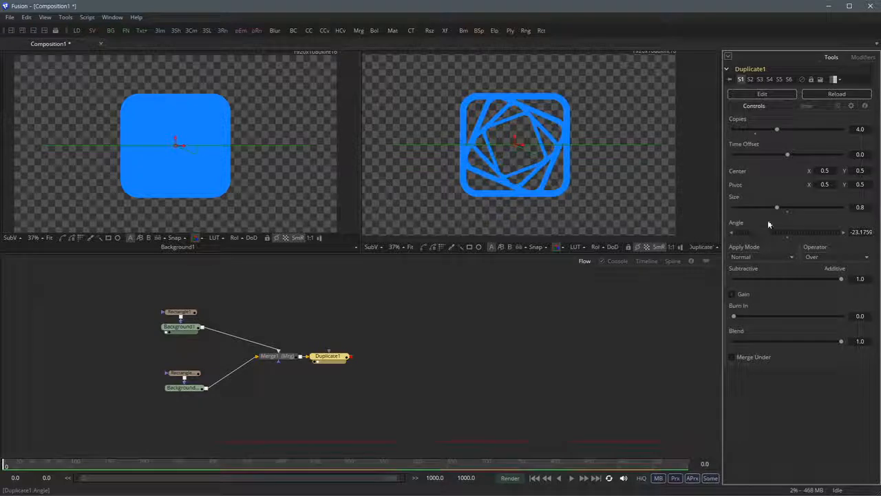
pyautogui.moveTo(778, 131); pyautogui.dragTo(820, 132)
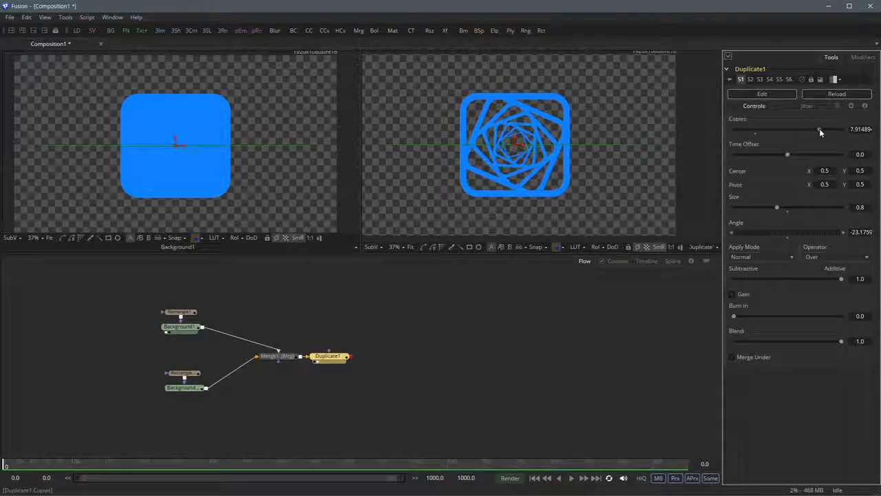
pyautogui.click(868, 130)
pyautogui.write('8')
pyautogui.press('Tab')
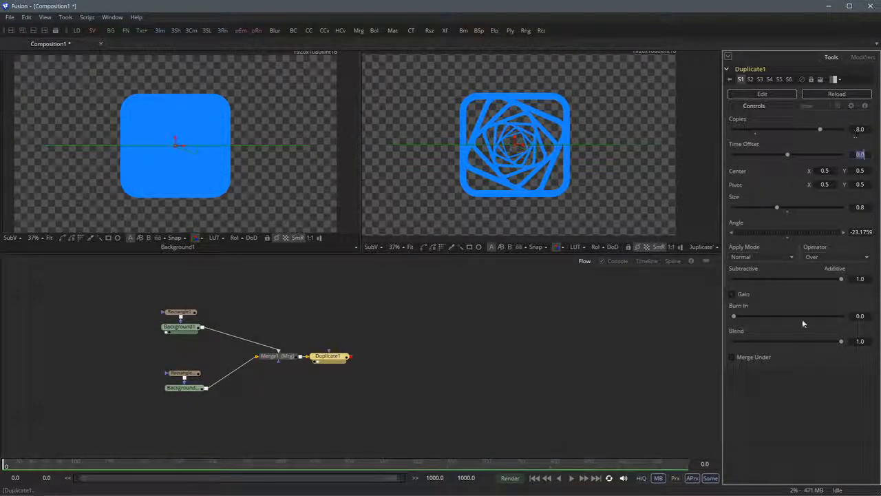
pyautogui.click(801, 391)
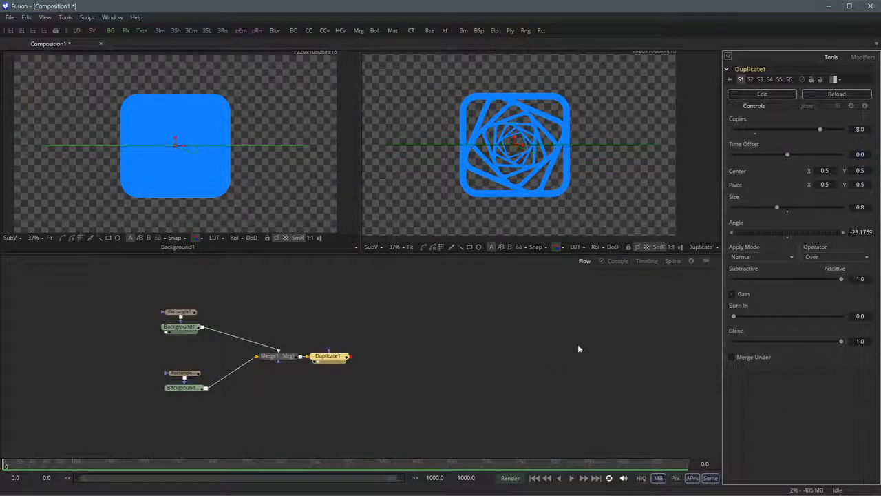
pyautogui.moveTo(577, 222); pyautogui.dragTo(574, 224)
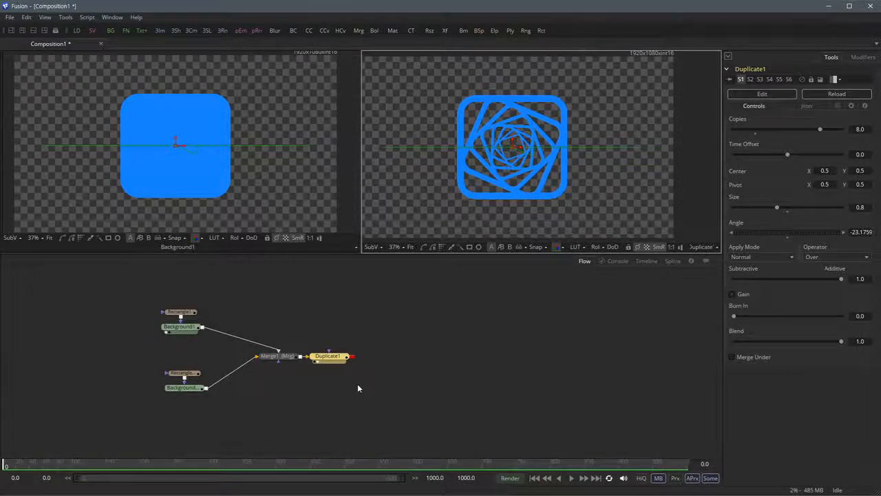
# - Add a Soft Glow node after the Duplicate node by searching for glow, and show it in the second viewer
pyautogui.moveTo(359, 384); pyautogui.dragTo(420, 356)
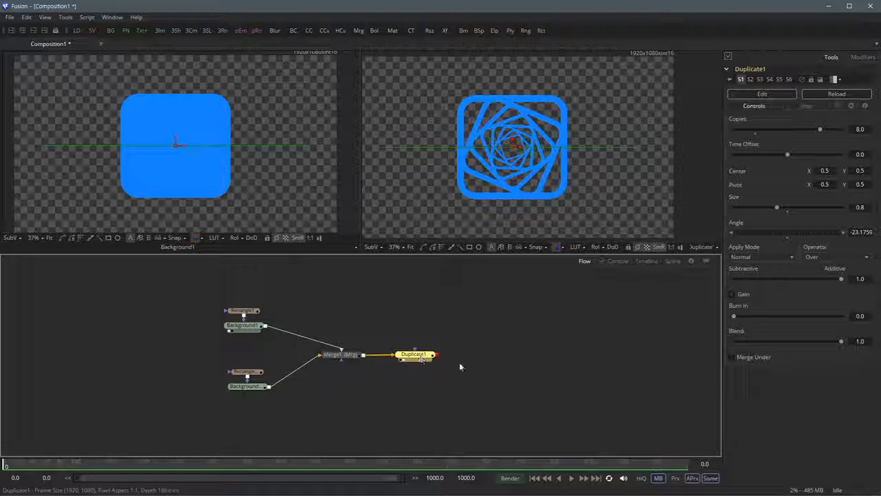
pyautogui.click(460, 363)
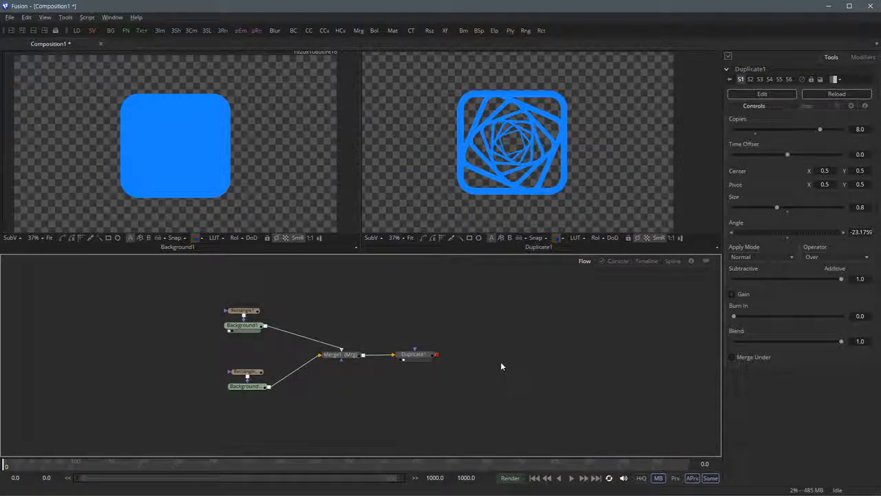
pyautogui.moveTo(463, 380); pyautogui.dragTo(417, 376)
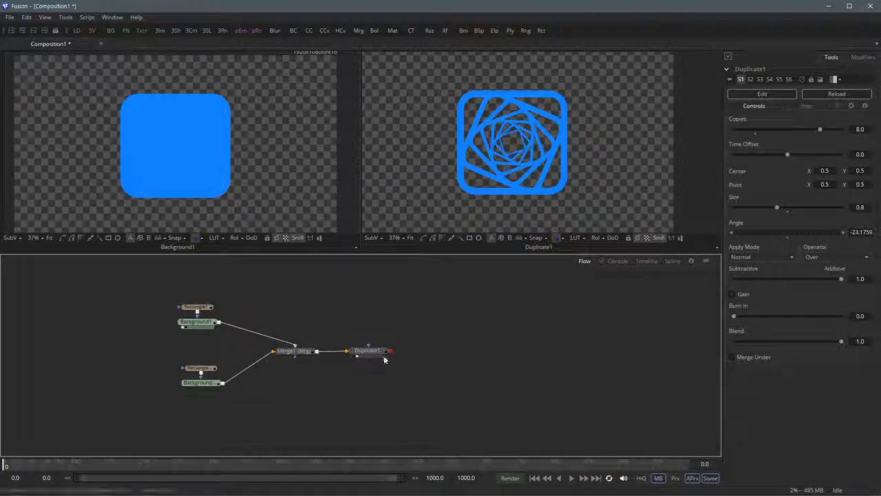
pyautogui.click(375, 356)
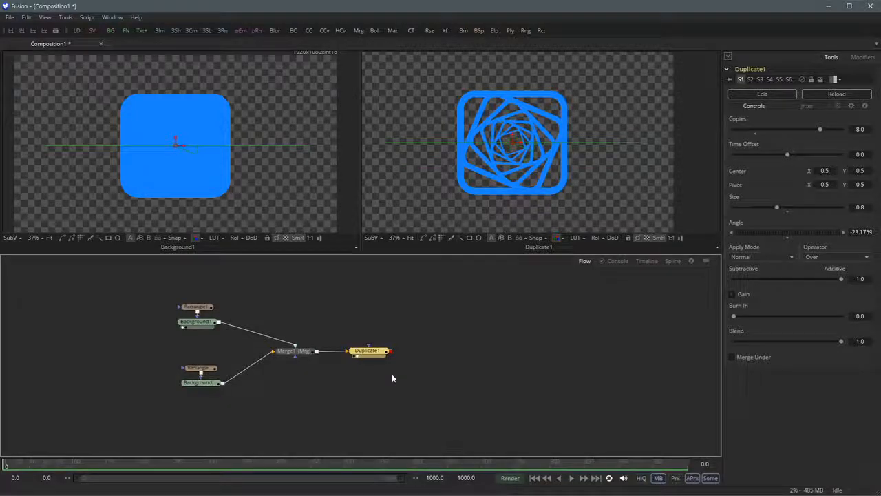
pyautogui.hotkey('ctrl', 'space')
pyautogui.write('glow')
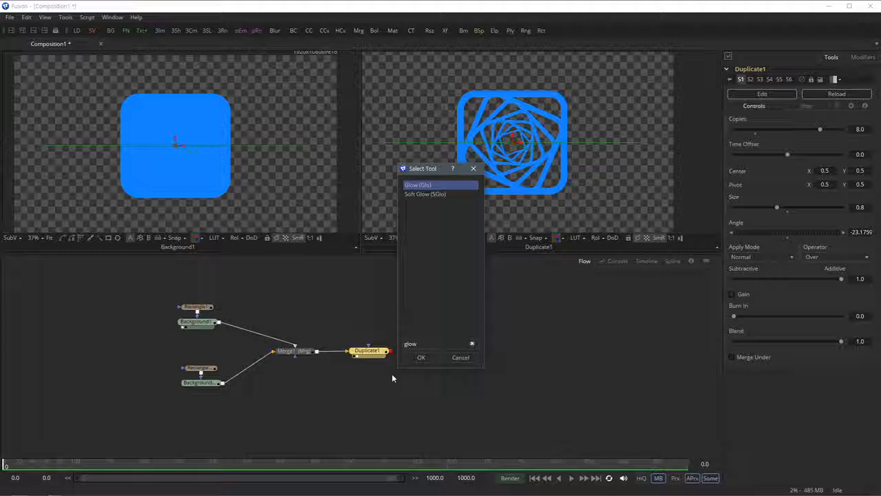
pyautogui.click(441, 193)
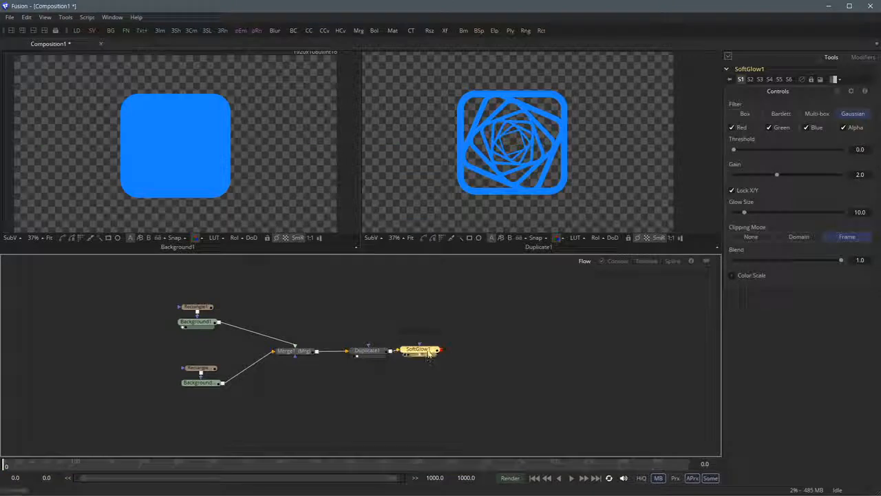
pyautogui.click(408, 356)
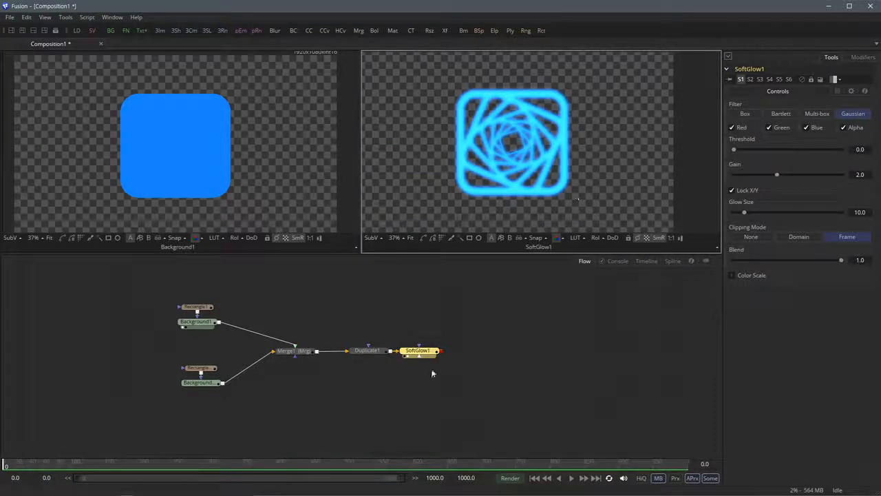
# - Space the Soft Glow node farther from Duplicate, and set its gain to about 1.32 and glow size to about 13.6
pyautogui.moveTo(418, 350); pyautogui.dragTo(438, 346)
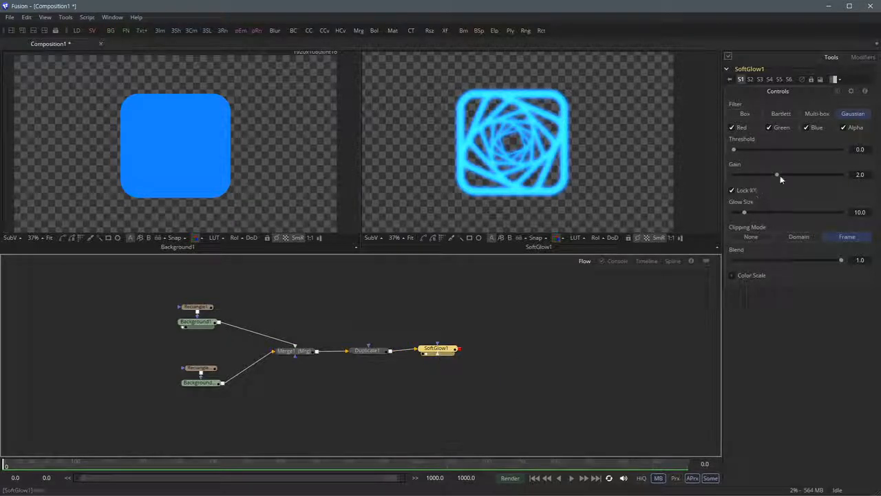
pyautogui.moveTo(781, 178); pyautogui.dragTo(761, 185)
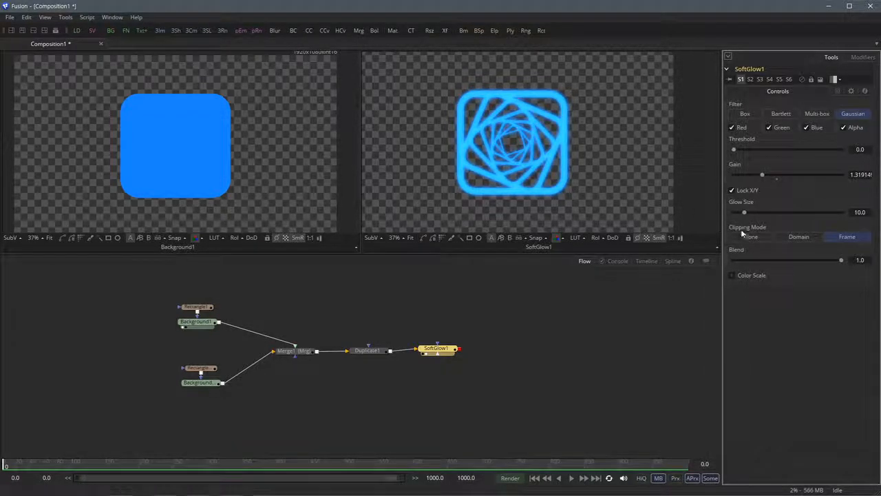
pyautogui.moveTo(743, 212)
pyautogui.mouseDown()
pyautogui.moveTo(780, 214)
pyautogui.moveTo(738, 220)
pyautogui.moveTo(749, 219)
pyautogui.mouseUp()
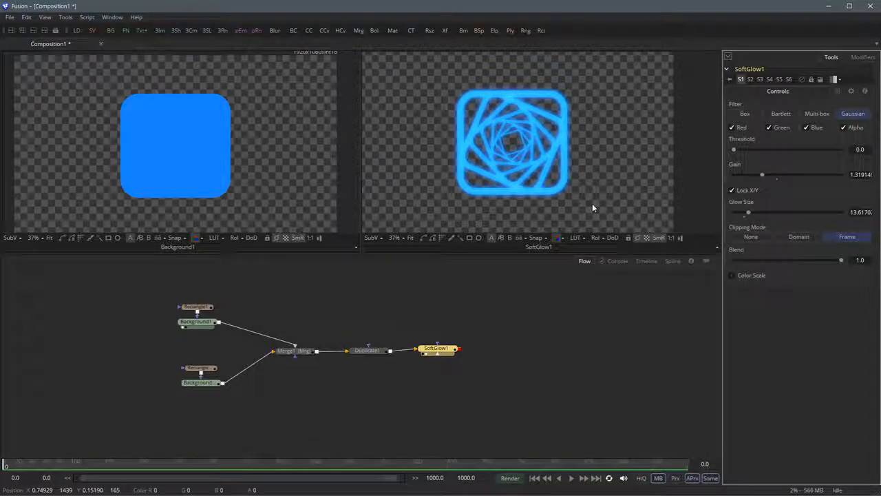
# - Check the glow with the second viewer's checker underlay off, set the gain to 2.0, and turn the underlay back on
pyautogui.click(646, 238)
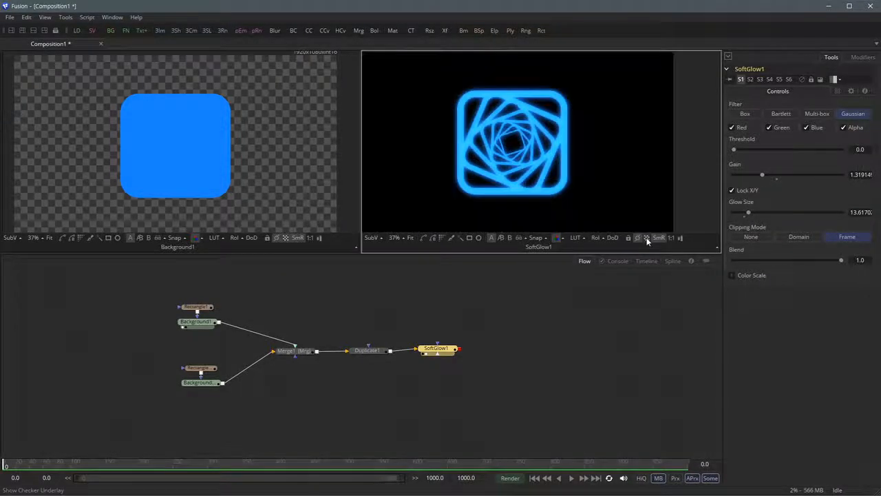
pyautogui.click(646, 238)
pyautogui.click(646, 239)
pyautogui.click(646, 238)
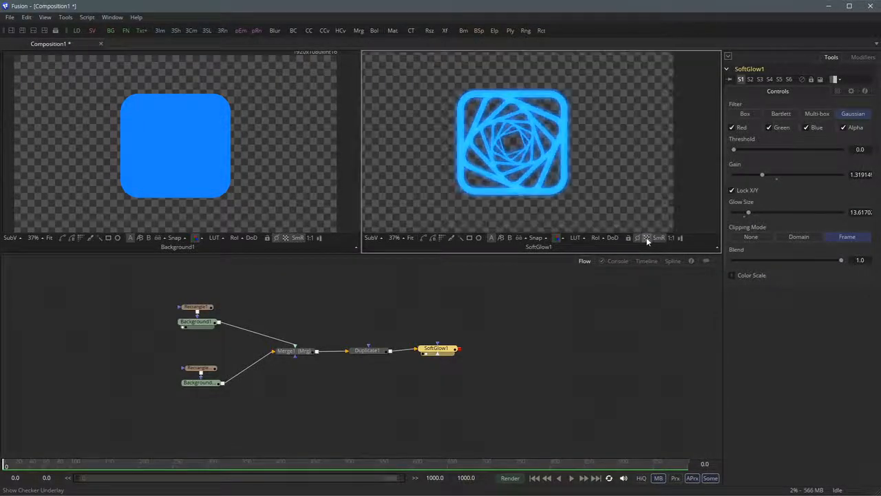
pyautogui.click(646, 239)
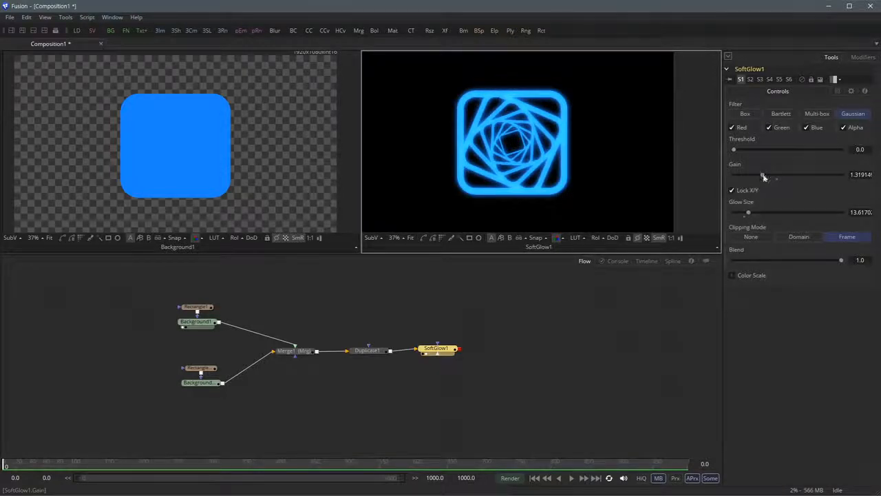
pyautogui.moveTo(763, 178)
pyautogui.mouseDown()
pyautogui.moveTo(790, 177)
pyautogui.moveTo(777, 177)
pyautogui.mouseUp()
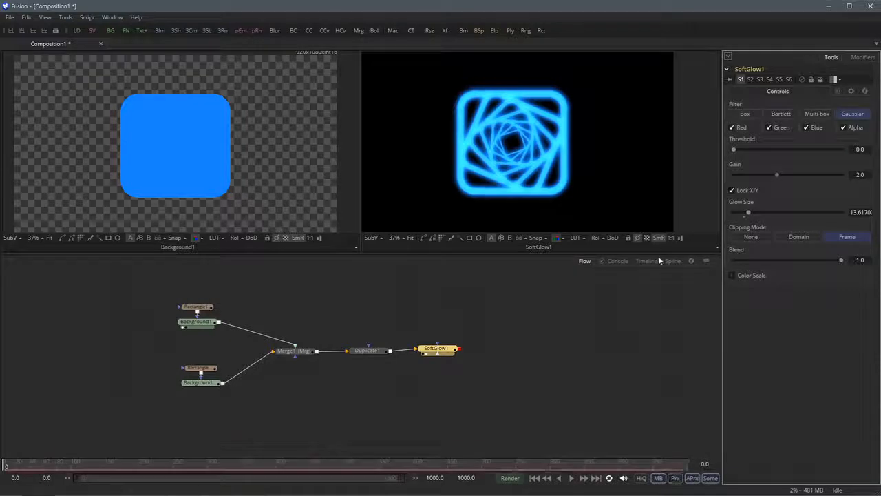
pyautogui.click(646, 238)
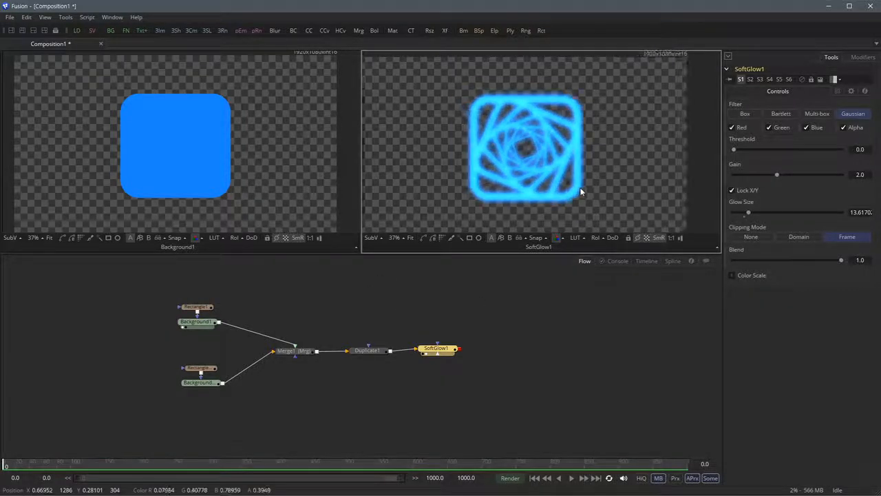
# - Add an unconnected Fast Noise node by searching for fa, and place it below the Soft Glow node
pyautogui.moveTo(434, 351); pyautogui.dragTo(446, 353)
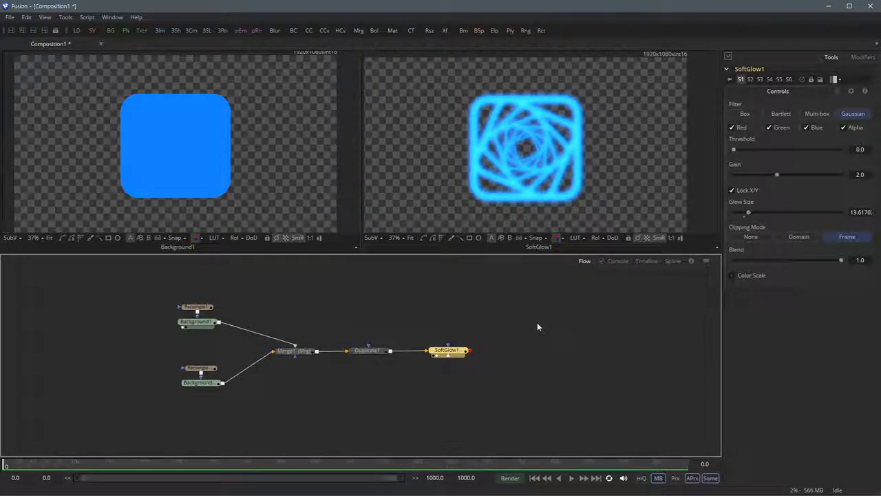
pyautogui.moveTo(541, 370); pyautogui.dragTo(470, 370)
pyautogui.click(475, 372)
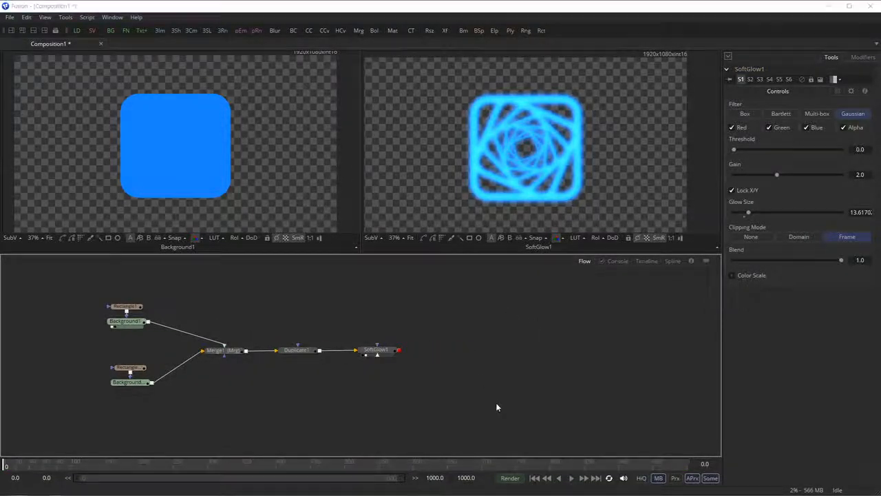
pyautogui.hotkey('shift', 'space')
pyautogui.write('fa')
pyautogui.press('Down')
pyautogui.press('Down')
pyautogui.press('Down')
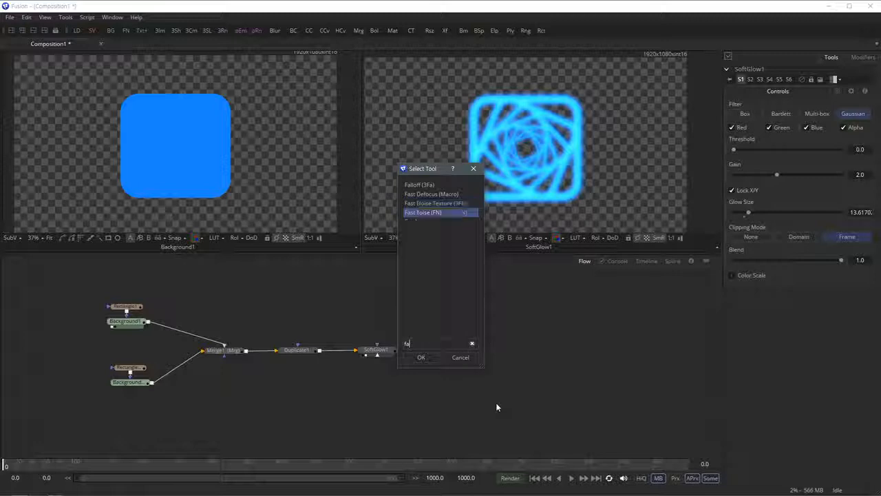
pyautogui.press('Return')
pyautogui.moveTo(482, 375); pyautogui.dragTo(392, 399)
pyautogui.click(438, 390)
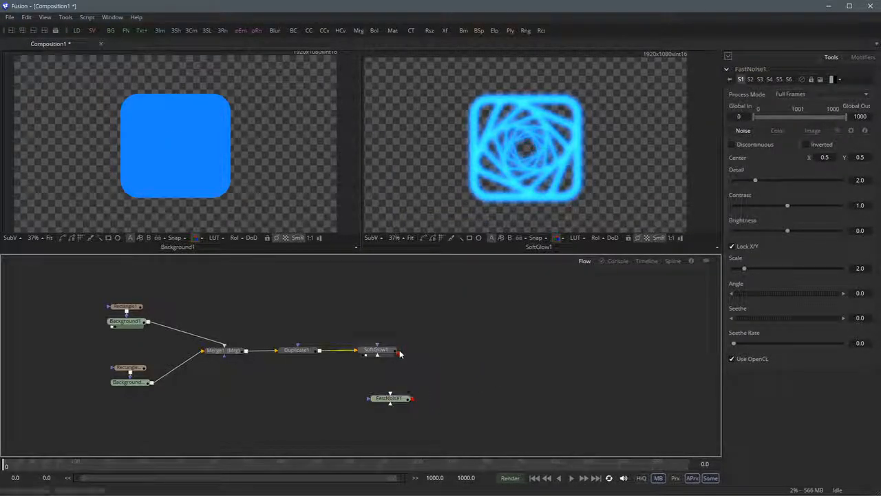
# - Merge the Soft Glow output over Fast Noise, show the new Merge in the second viewer, and set its operator to Held Out
pyautogui.moveTo(400, 350); pyautogui.dragTo(497, 355)
pyautogui.press('2')
pyautogui.click(836, 190)
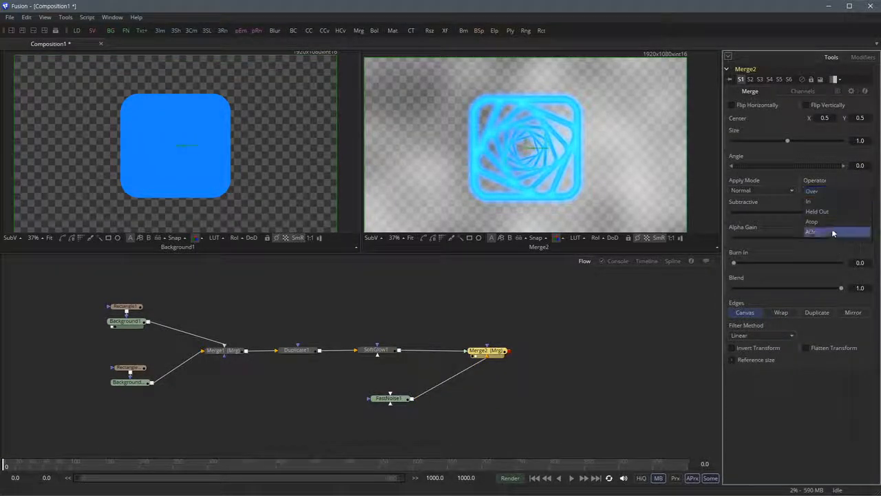
pyautogui.click(834, 213)
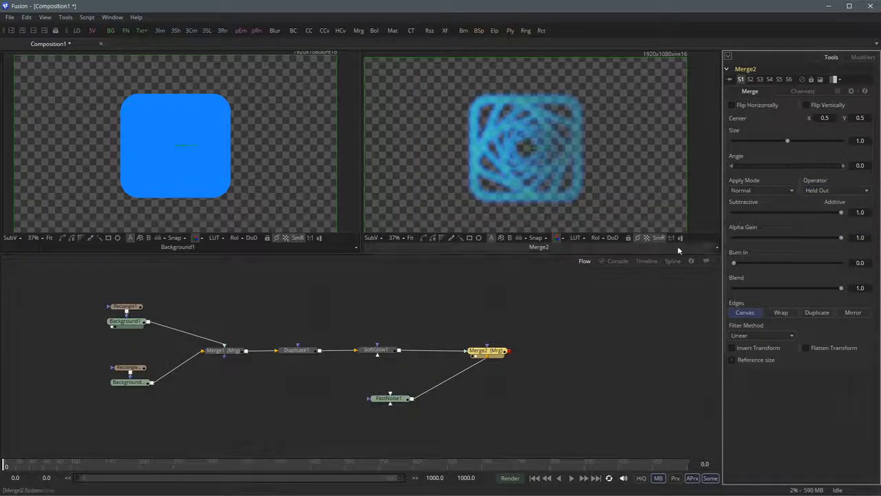
# - Set the Fast Noise scale to about 14.47, brightness to about -0.123 and contrast to about 3.71
pyautogui.click(389, 398)
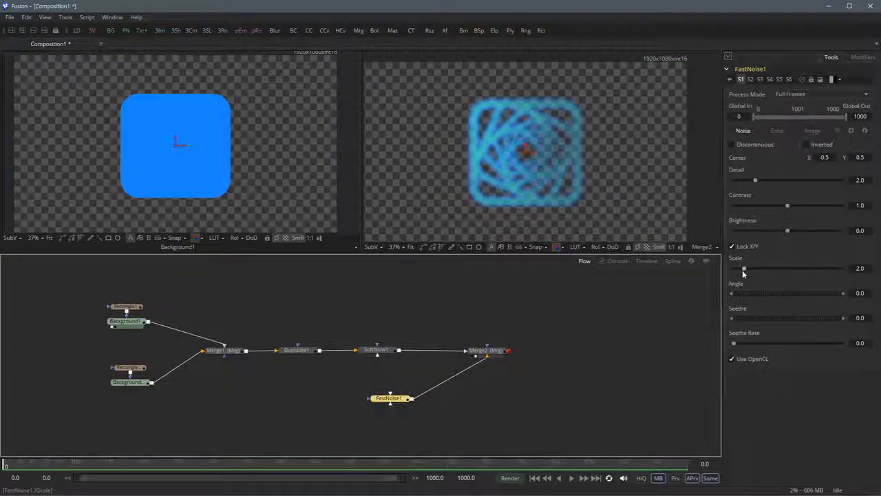
pyautogui.moveTo(745, 272); pyautogui.dragTo(813, 273)
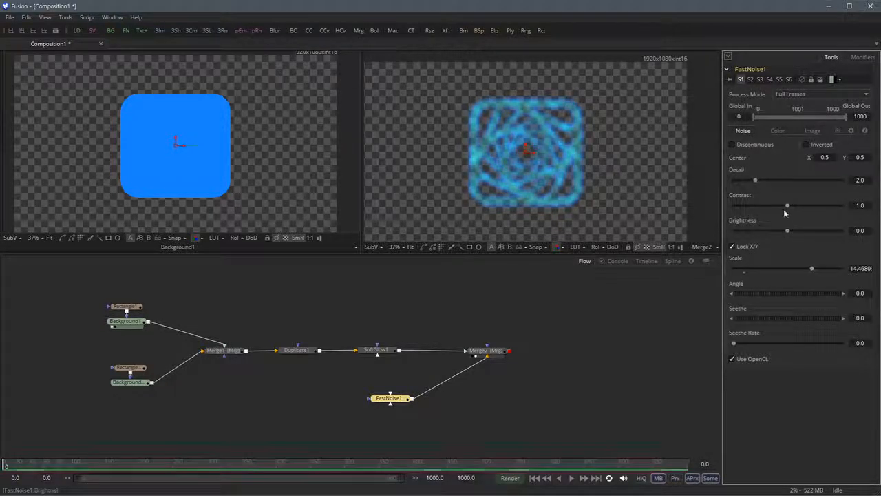
pyautogui.moveTo(788, 232); pyautogui.dragTo(824, 210)
pyautogui.click(582, 208)
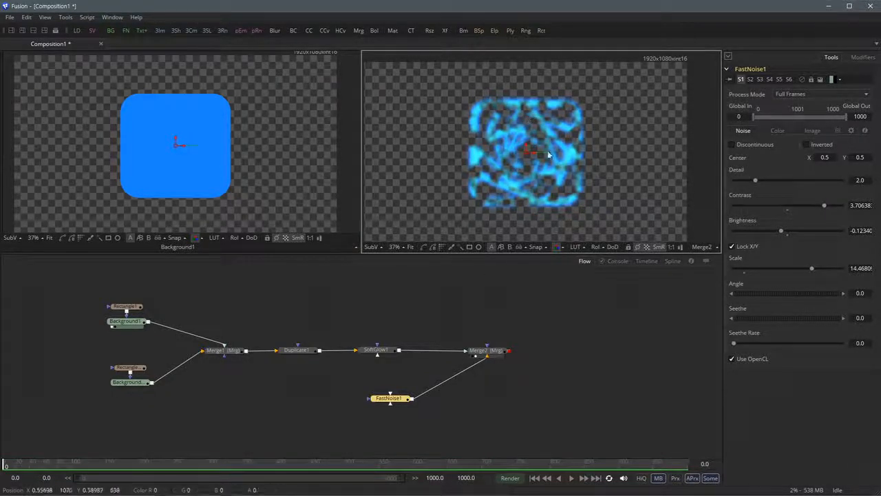
pyautogui.moveTo(500, 355); pyautogui.dragTo(519, 356)
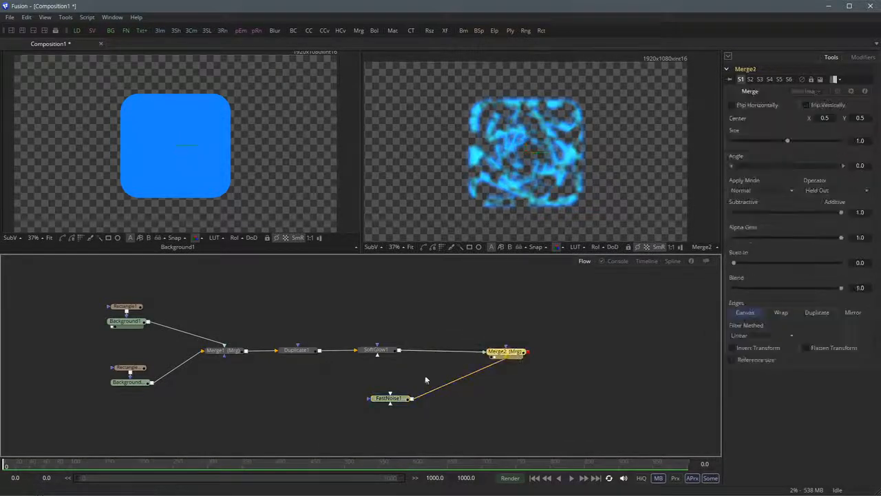
# - Space the Soft Glow, Fast Noise and Merge2 nodes farther right, and group both rectangles, both backgrounds, Merge1 and Duplicate1
pyautogui.moveTo(97, 286); pyautogui.dragTo(331, 412)
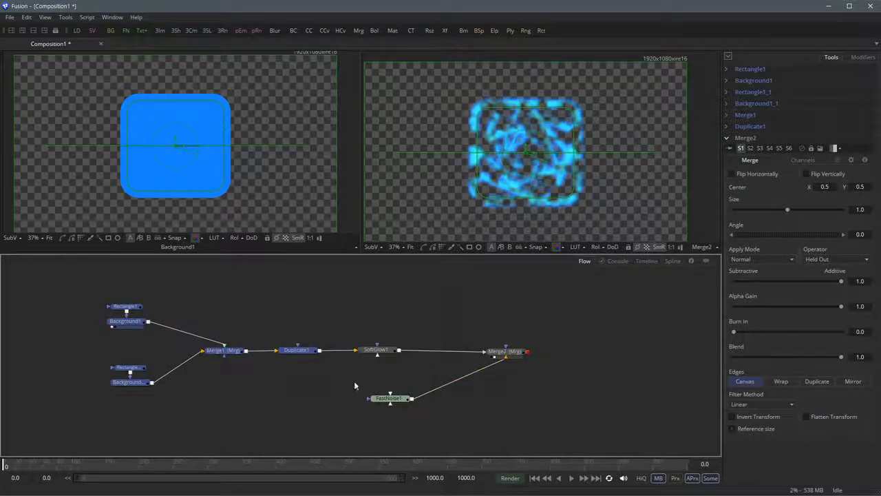
pyautogui.moveTo(351, 318); pyautogui.dragTo(527, 427)
pyautogui.moveTo(514, 353); pyautogui.dragTo(563, 356)
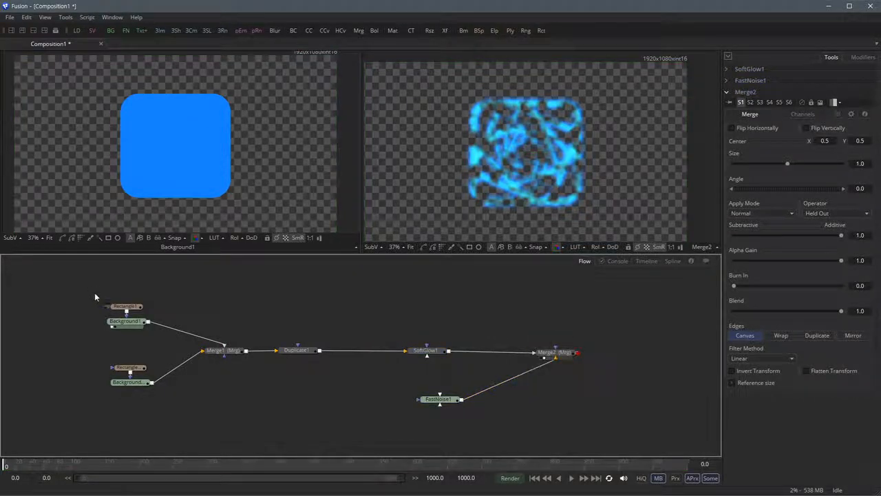
pyautogui.moveTo(93, 284); pyautogui.dragTo(349, 417)
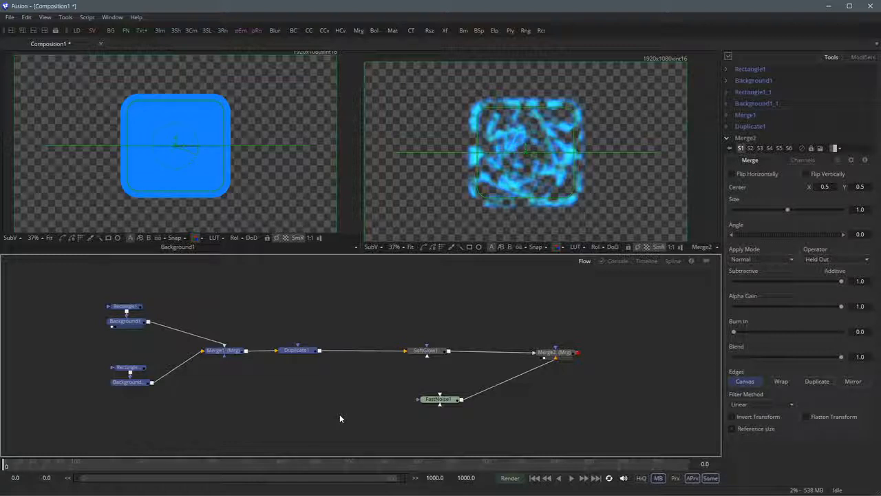
pyautogui.hotkey('ctrl', 'g')
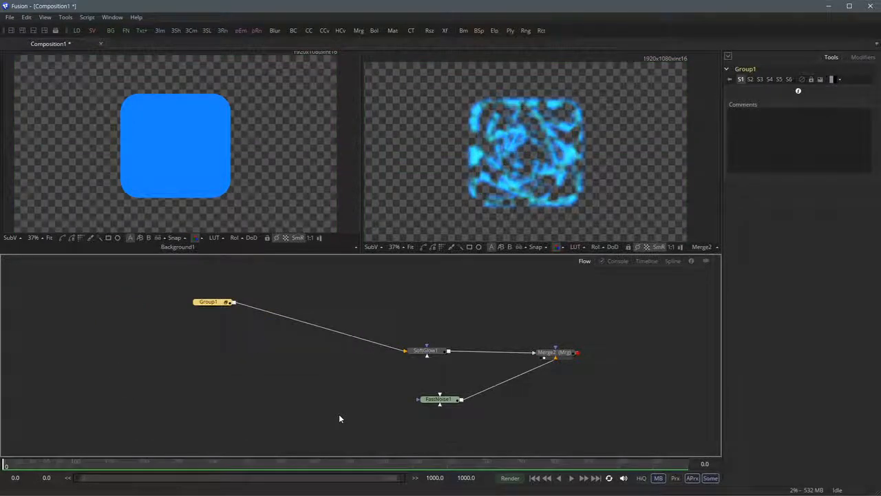
# - Add the comment "round rect duplicate pattern" to the new group
pyautogui.click(200, 305)
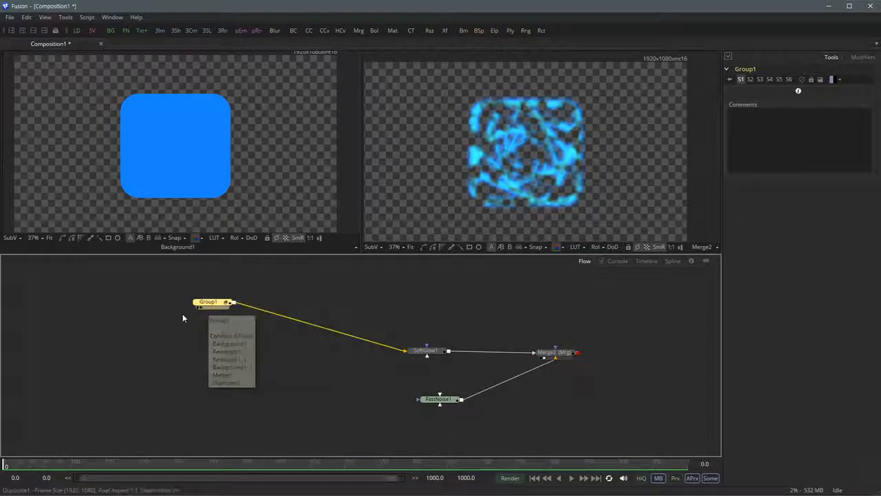
pyautogui.click(792, 138)
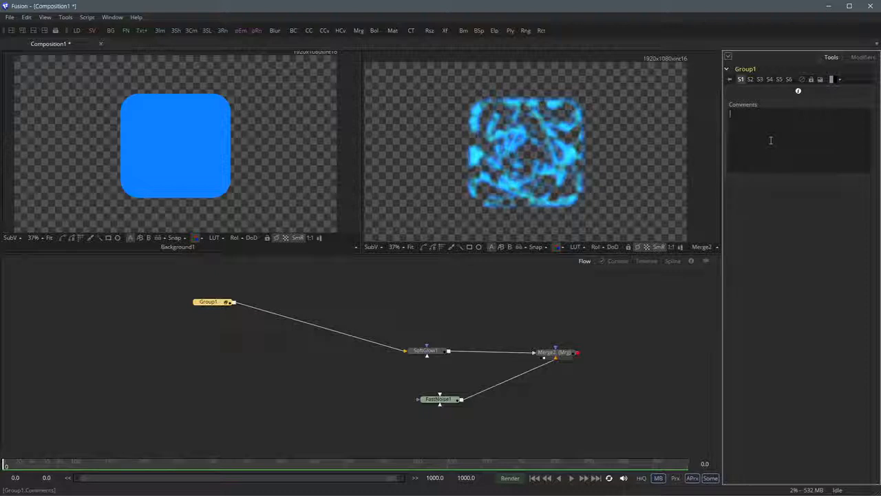
pyautogui.write('round lect duplicate pattern')
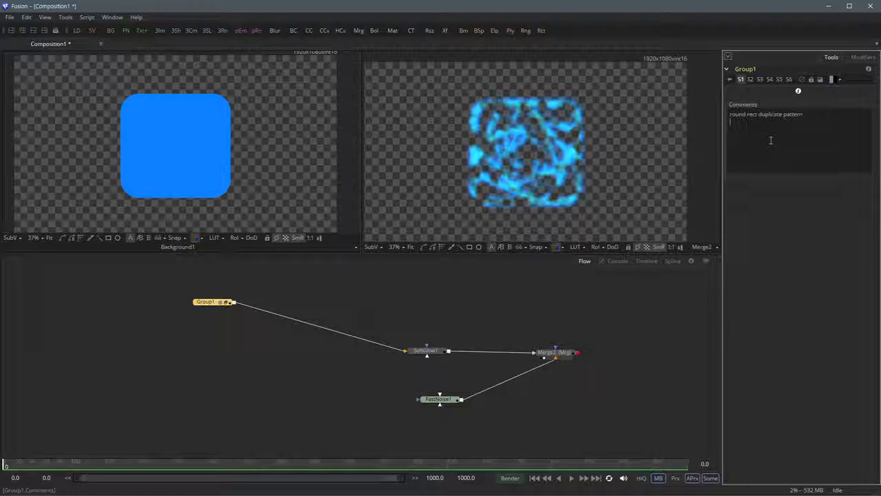
pyautogui.click(236, 354)
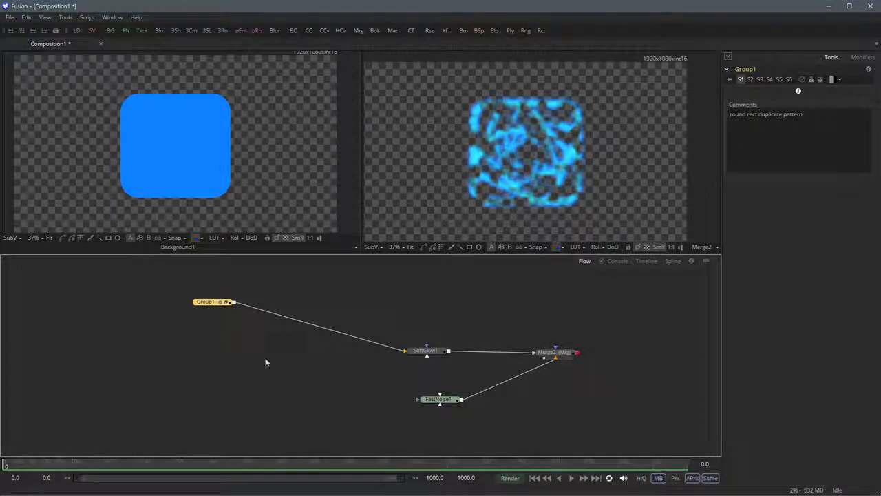
# - Examine the collapsed group's tile and read the comment and tool list in its tooltip
pyautogui.click(205, 303)
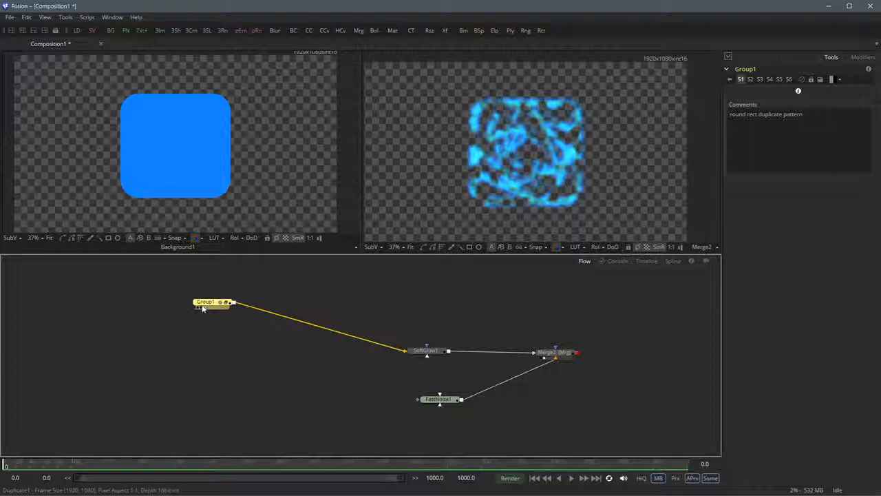
pyautogui.moveTo(258, 337); pyautogui.dragTo(302, 355)
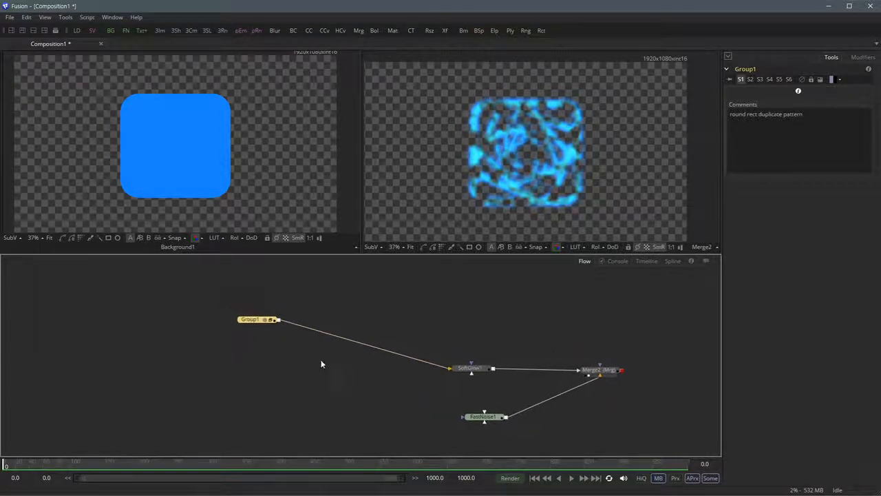
pyautogui.scroll(4, 280, 336)
pyautogui.moveTo(242, 313); pyautogui.dragTo(275, 368)
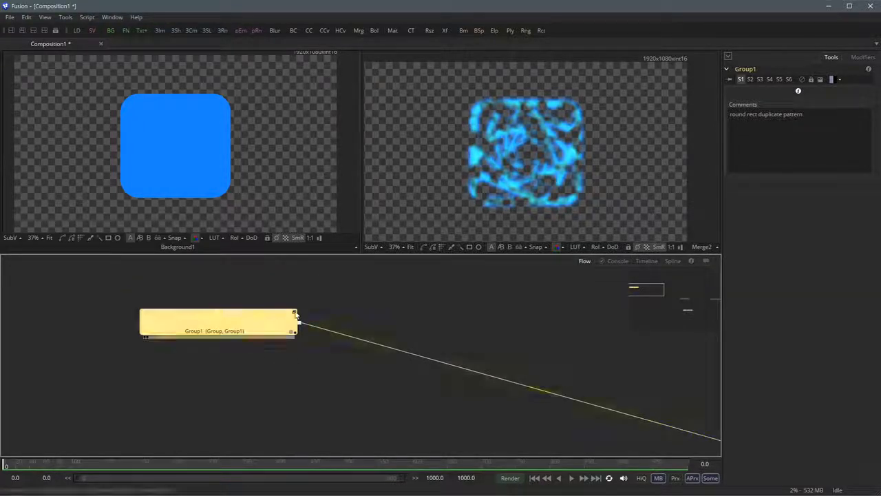
pyautogui.moveTo(294, 313)
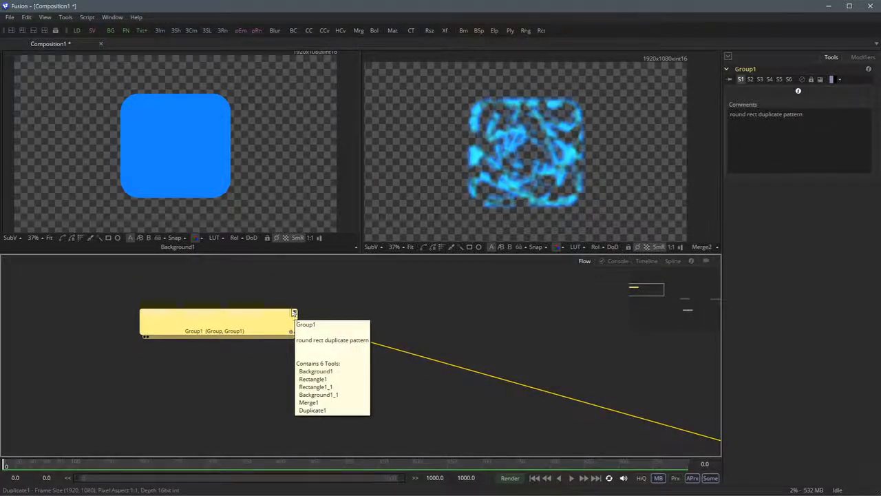
pyautogui.click(302, 368)
pyautogui.scroll(-4, 302, 369)
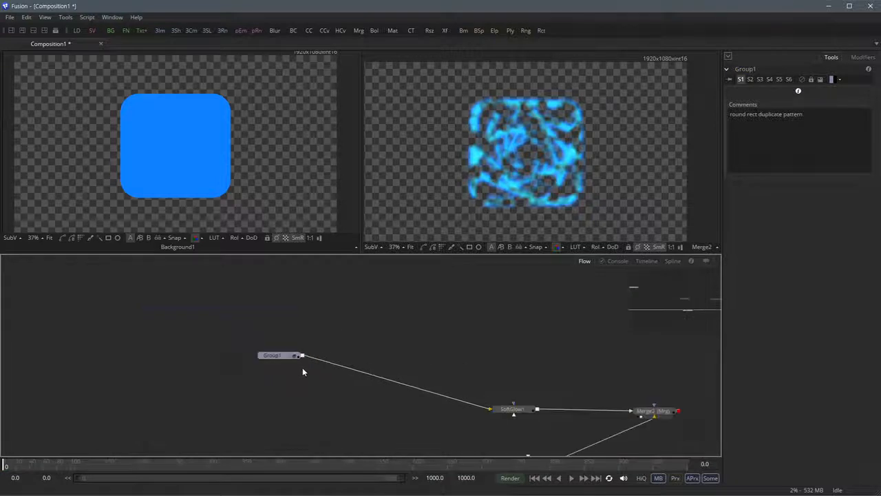
# - Expand the group to show its nodes, collapse and reopen it, and shift it slightly up and left in the flow
pyautogui.moveTo(302, 368); pyautogui.dragTo(267, 316)
pyautogui.click(262, 307)
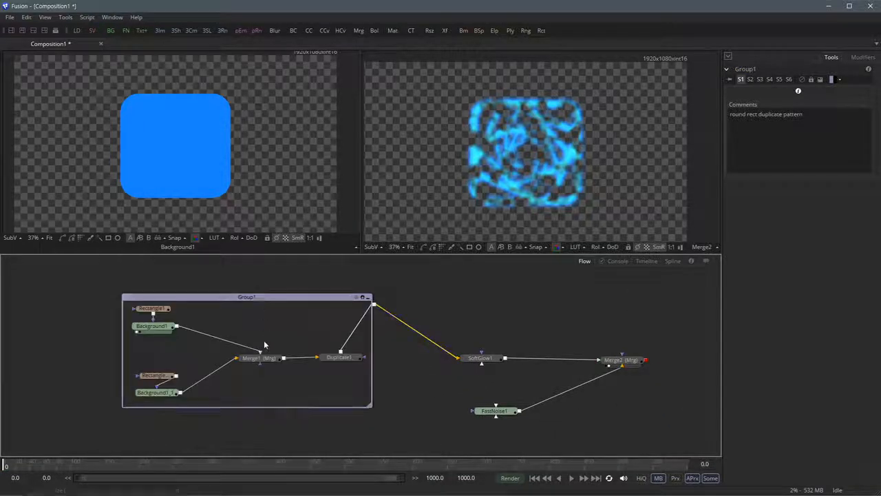
pyautogui.click(227, 297)
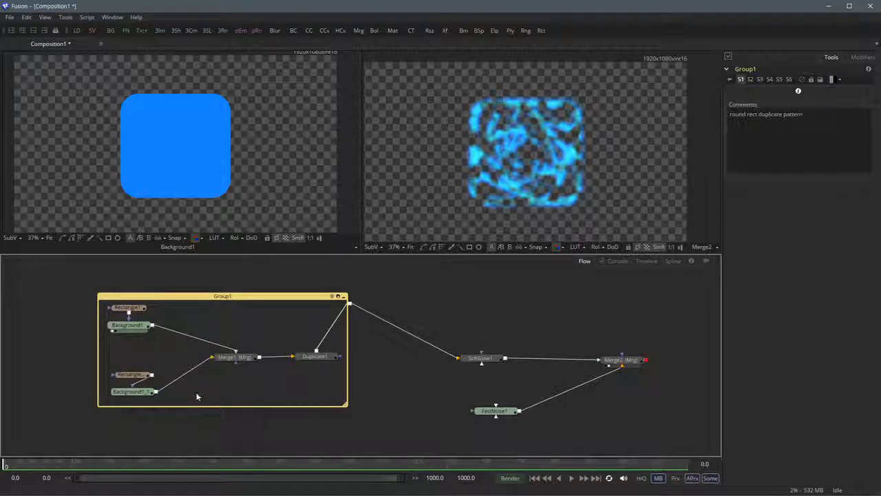
pyautogui.click(344, 298)
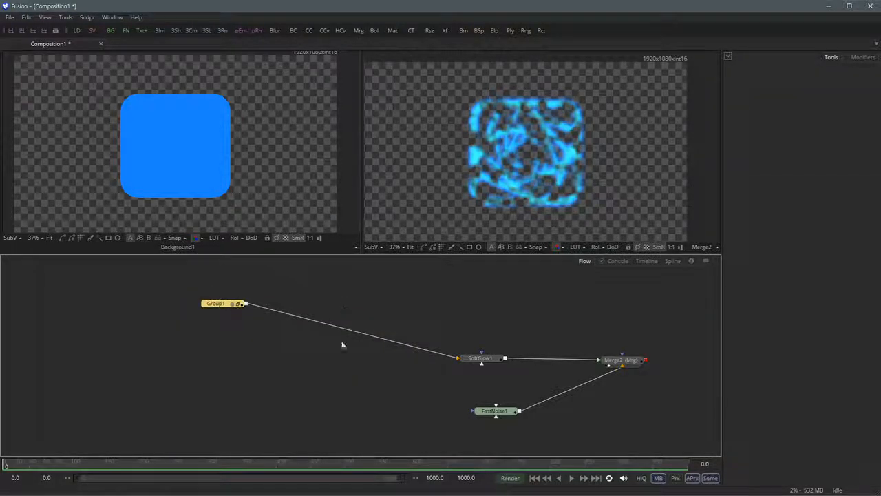
pyautogui.click(237, 305)
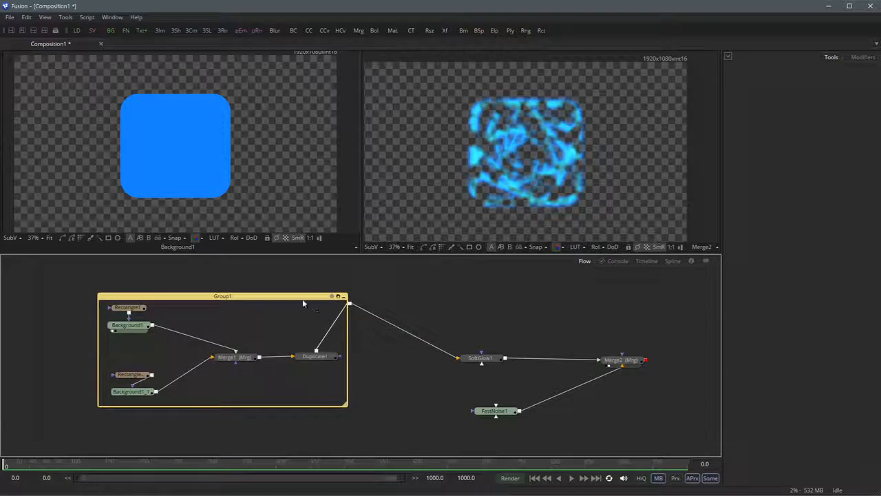
pyautogui.moveTo(302, 299)
pyautogui.mouseDown()
pyautogui.moveTo(291, 293)
pyautogui.moveTo(298, 292)
pyautogui.mouseUp()
pyautogui.click(364, 371)
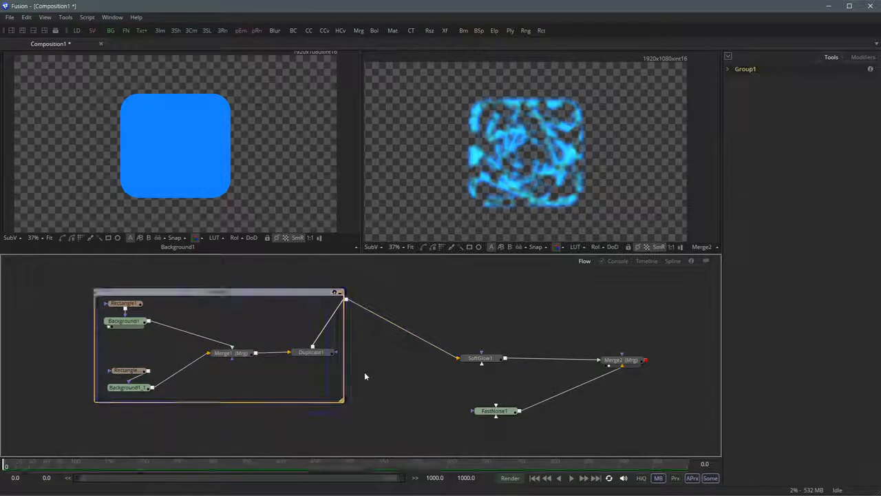
pyautogui.click(257, 309)
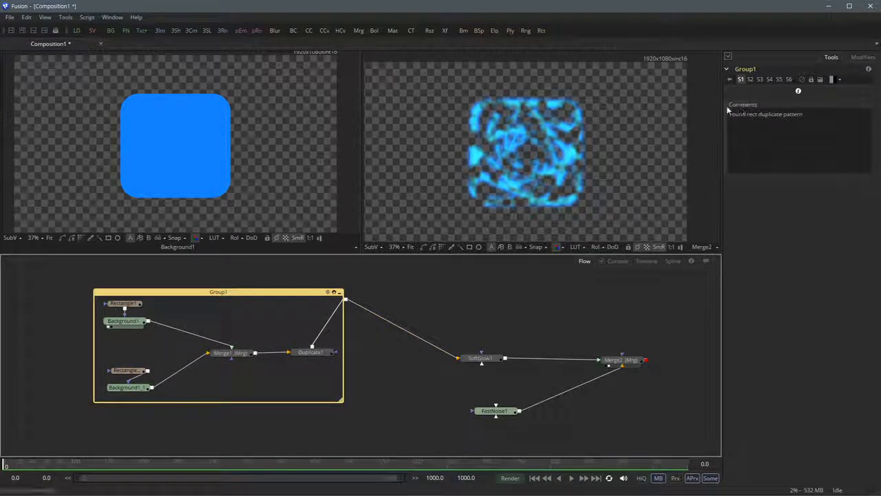
# - Rename the selected group to RECTPAT
pyautogui.click(740, 169)
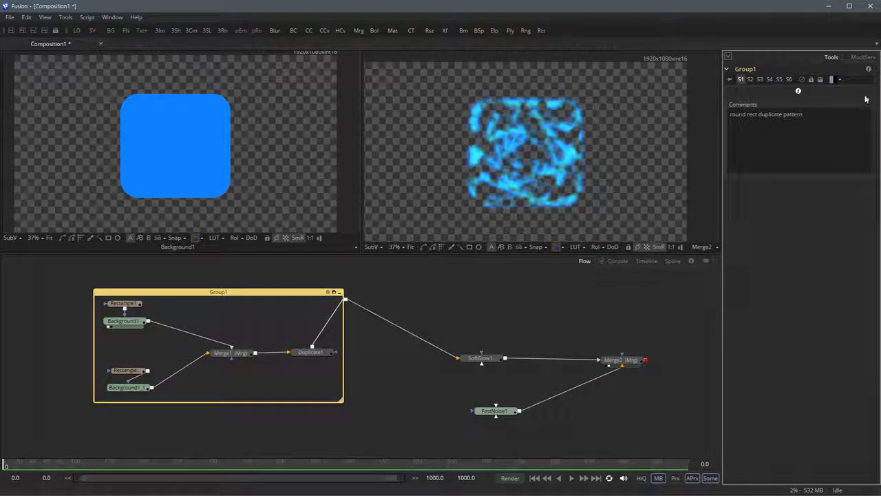
pyautogui.rightClick(750, 71)
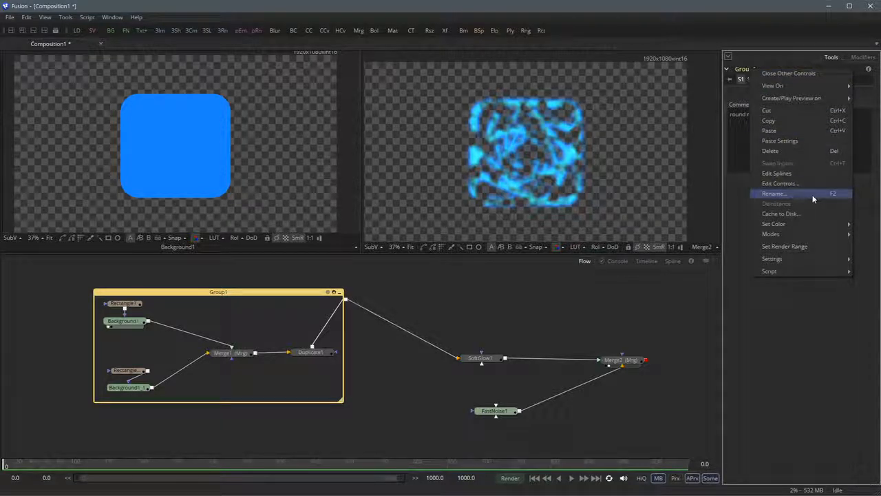
pyautogui.click(736, 227)
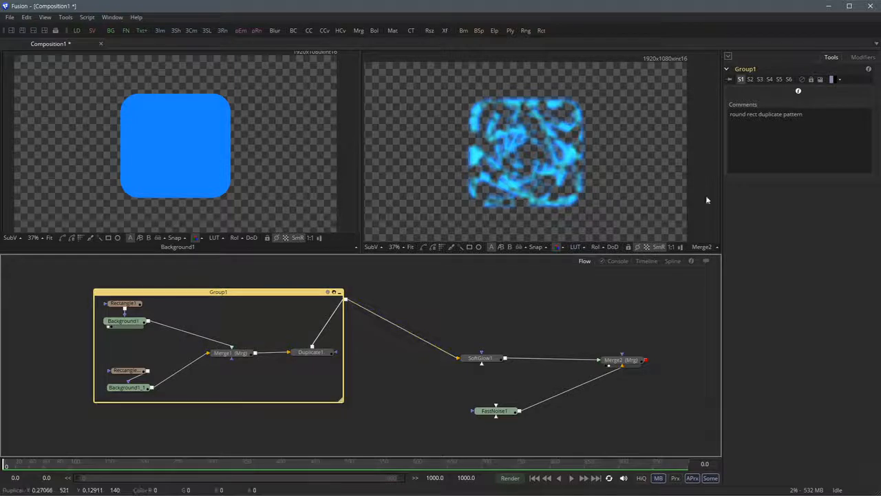
pyautogui.click(782, 201)
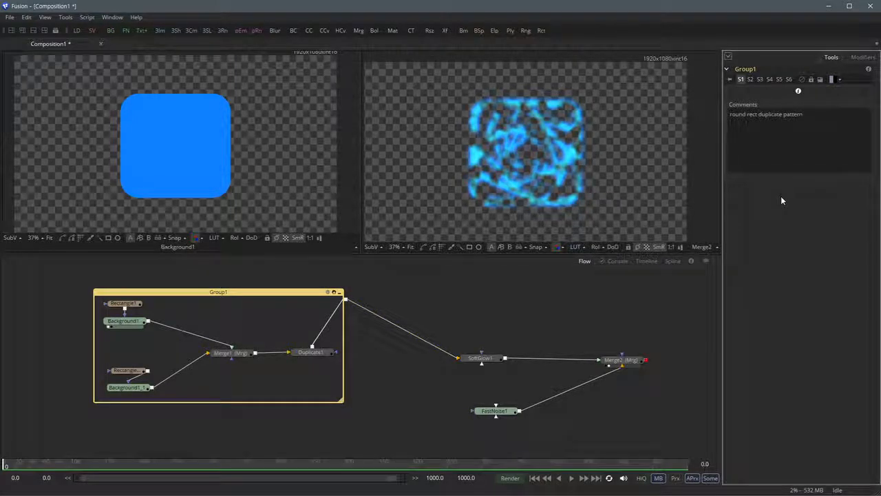
pyautogui.press('F2')
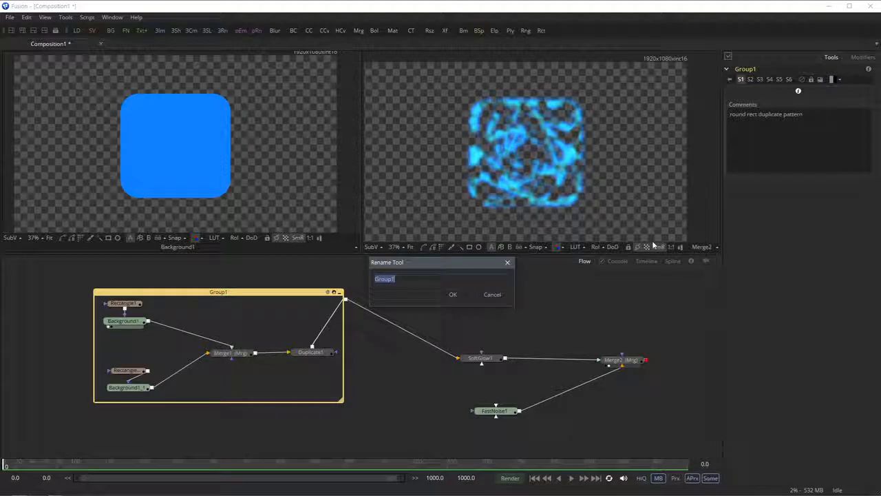
pyautogui.write('RE')
pyautogui.write('CTPAT')
pyautogui.press('Return')
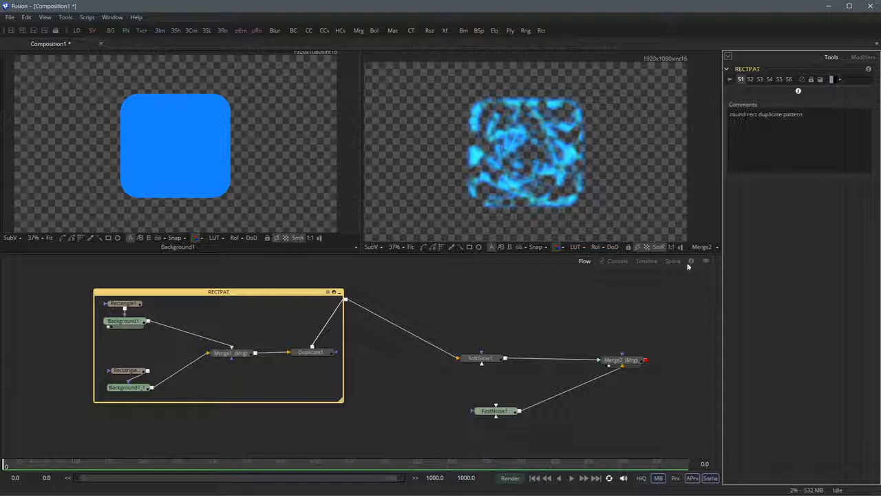
# - Set the RECTPAT group's tile color to a bright sky blue and deselect the group to check it
pyautogui.click(839, 83)
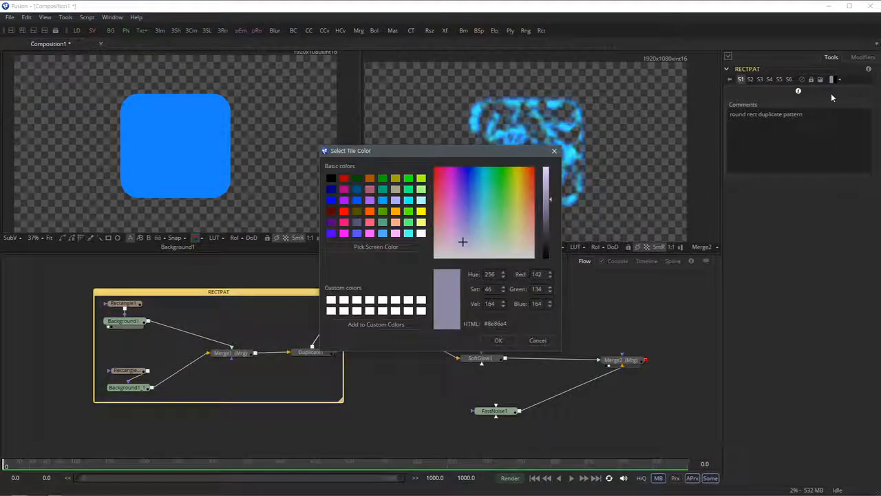
pyautogui.click(498, 194)
pyautogui.moveTo(546, 200); pyautogui.dragTo(548, 169)
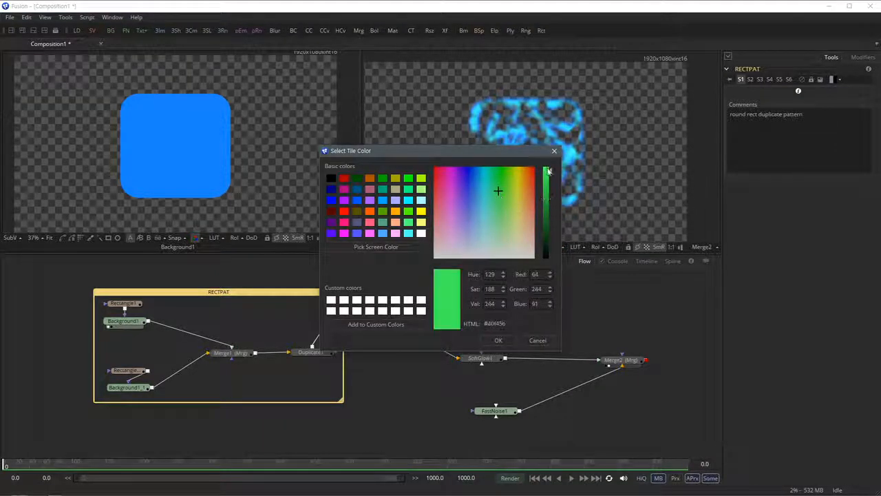
pyautogui.click(483, 180)
pyautogui.moveTo(483, 180); pyautogui.dragTo(481, 173)
pyautogui.click(498, 340)
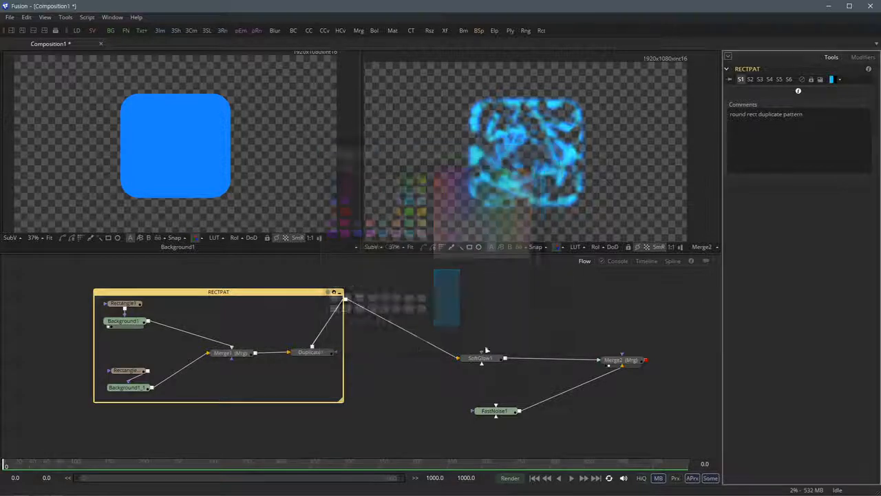
pyautogui.click(454, 289)
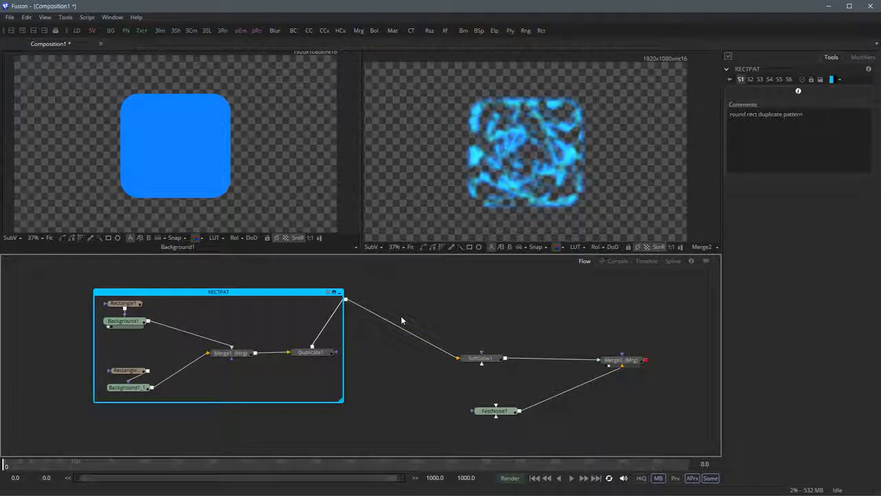
# - Reset the RECTPAT group's colors to the default
pyautogui.click(831, 79)
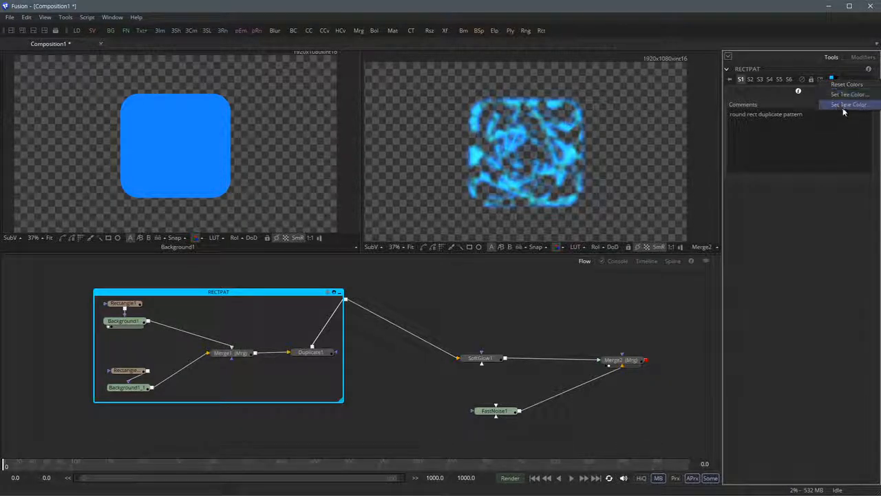
pyautogui.click(849, 84)
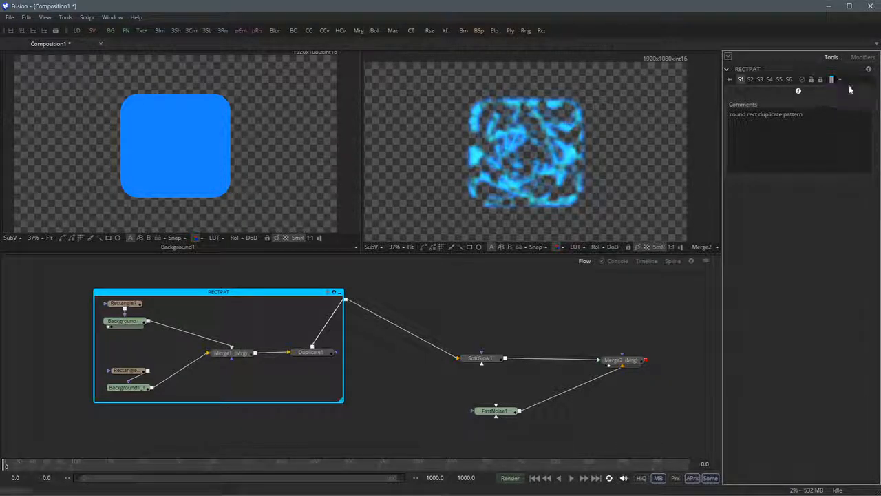
pyautogui.click(431, 299)
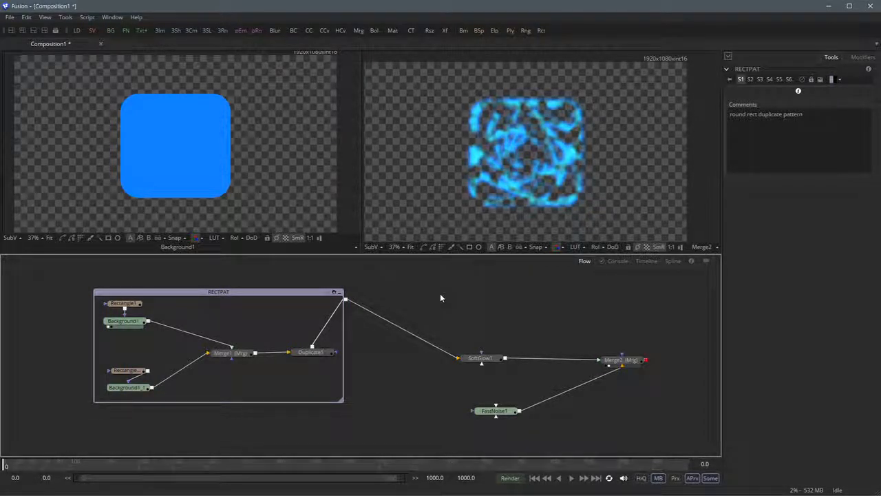
# - Move the RECTPAT group farther from the Soft Glow node and delete it together with all its nodes
pyautogui.moveTo(221, 291); pyautogui.dragTo(200, 282)
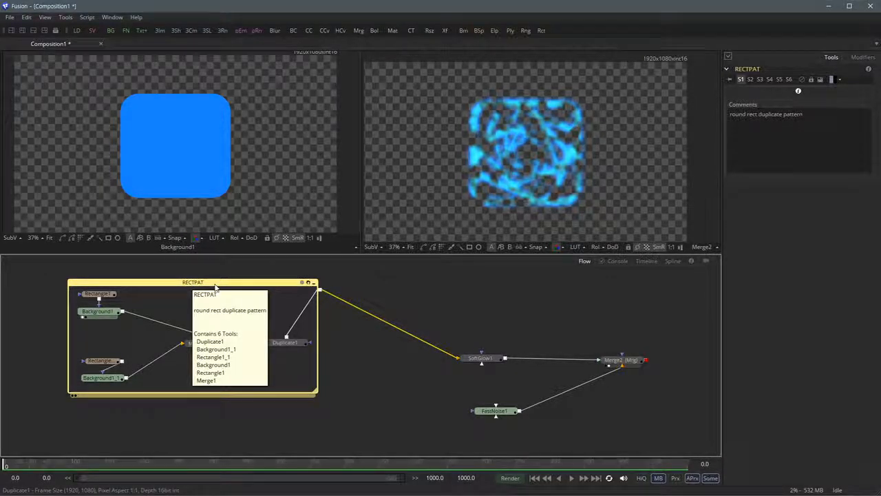
pyautogui.click(414, 286)
pyautogui.click(242, 284)
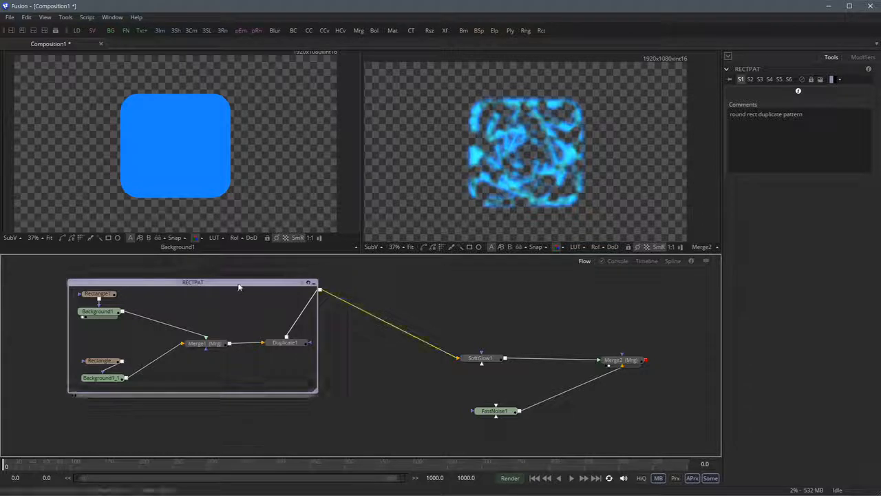
pyautogui.press('Delete')
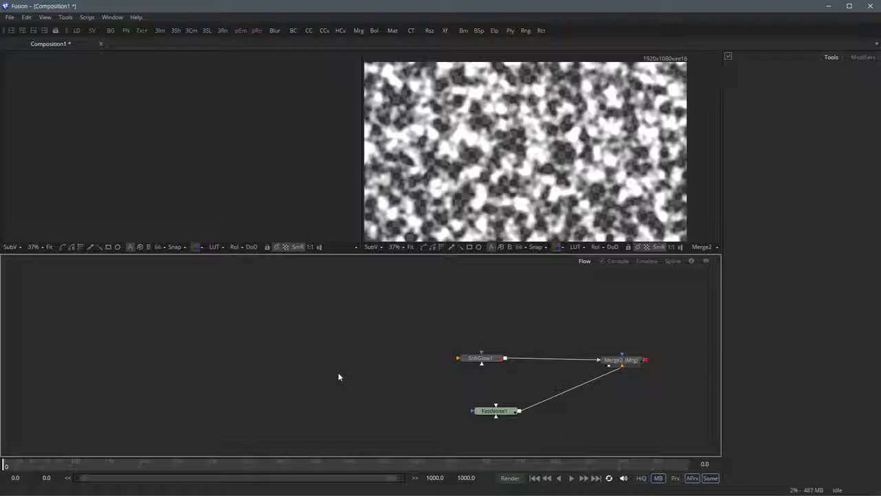
# - Undo the deletion of the RECTPAT group and ungroup its nodes
pyautogui.hotkey('ctrl', 'z')
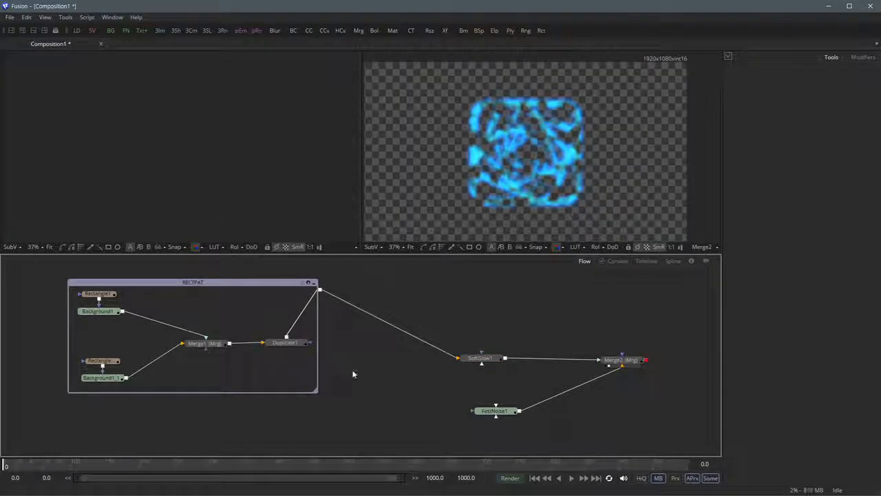
pyautogui.click(210, 283)
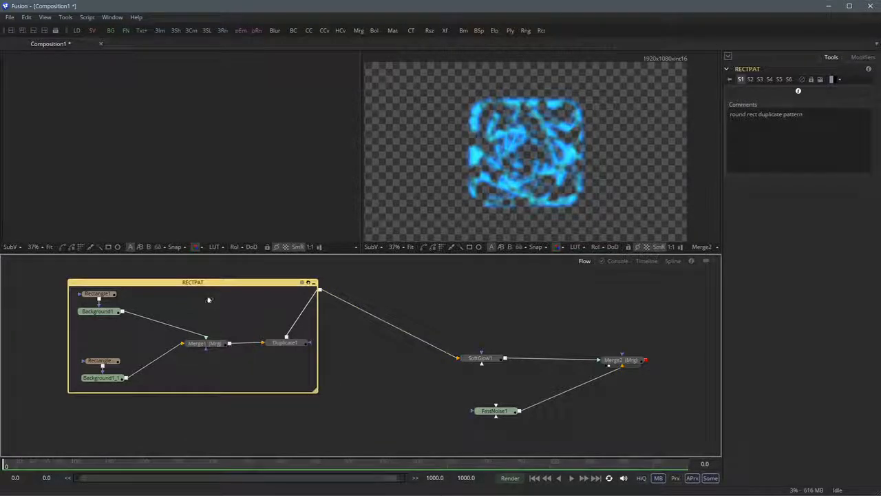
pyautogui.rightClick(243, 289)
pyautogui.click(332, 344)
pyautogui.click(371, 353)
pyautogui.click(248, 297)
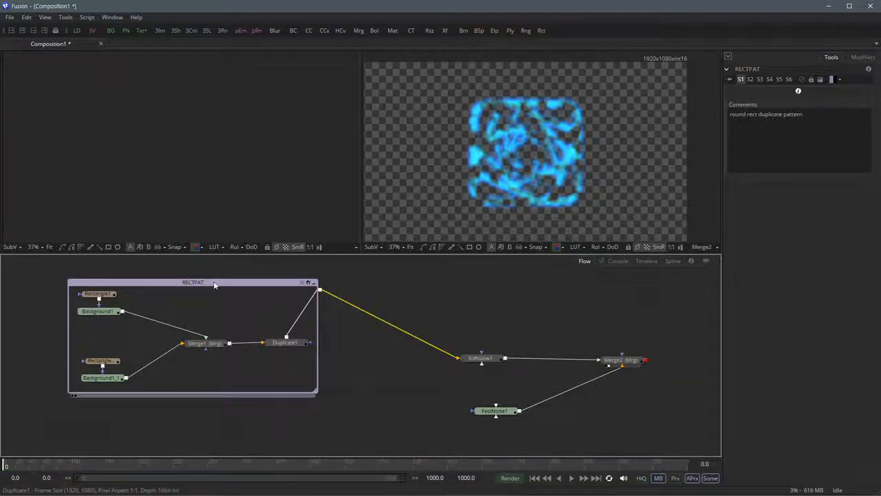
pyautogui.rightClick(252, 282)
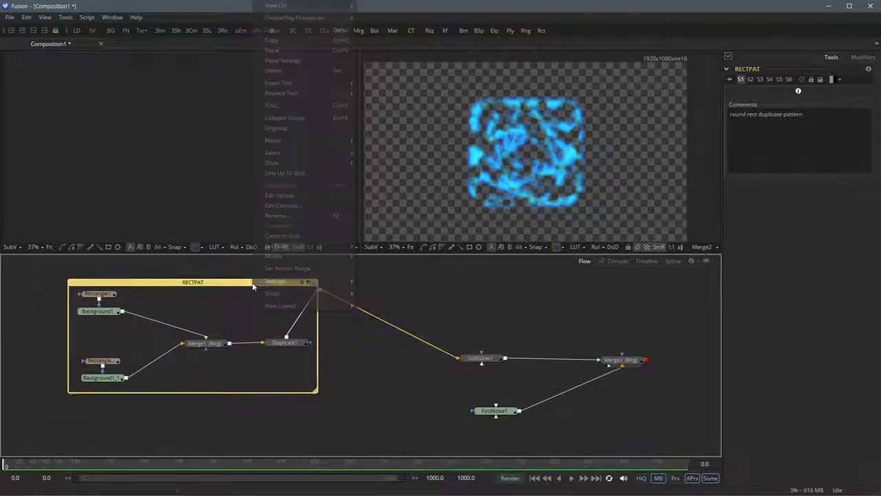
pyautogui.click(282, 129)
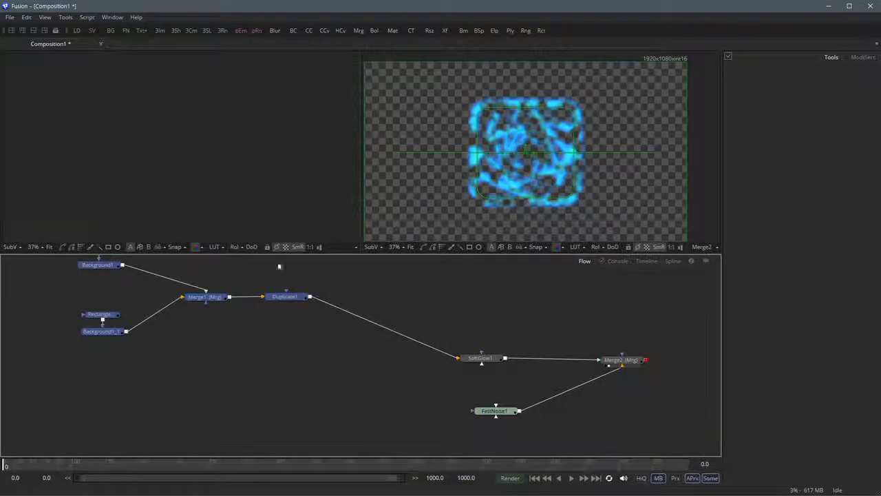
# - Move the ungrouped rectangle, background, Merge1 and Duplicate1 nodes closer to the Soft Glow node and deselect them
pyautogui.moveTo(76, 267); pyautogui.dragTo(333, 421)
pyautogui.moveTo(309, 331); pyautogui.dragTo(384, 371)
pyautogui.moveTo(433, 429); pyautogui.dragTo(358, 395)
pyautogui.click(319, 410)
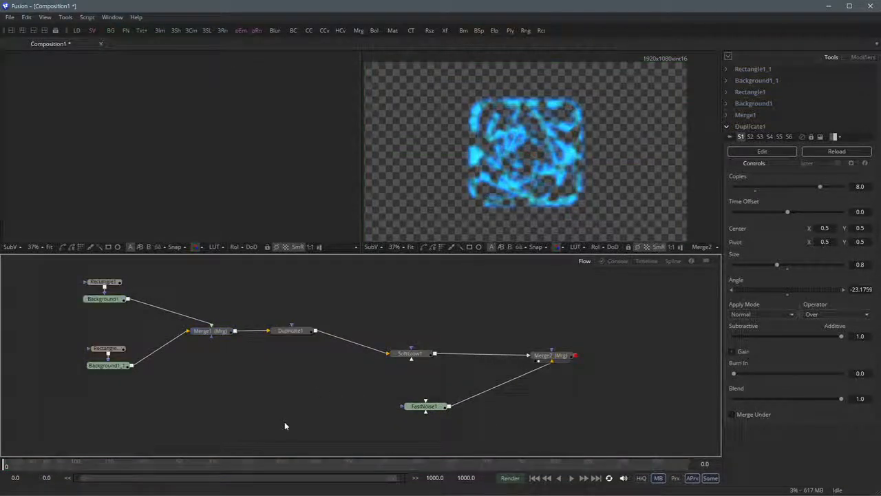
pyautogui.moveTo(285, 419); pyautogui.dragTo(291, 423)
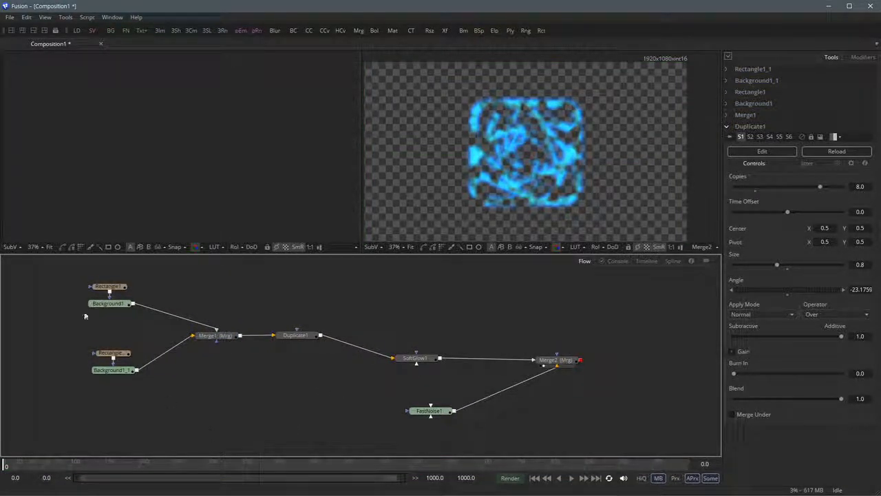
# - Group the rectangle, background, Merge1 and Duplicate1 nodes, shift the group slightly away from Soft Glow, and ungroup it again
pyautogui.moveTo(62, 263); pyautogui.dragTo(346, 415)
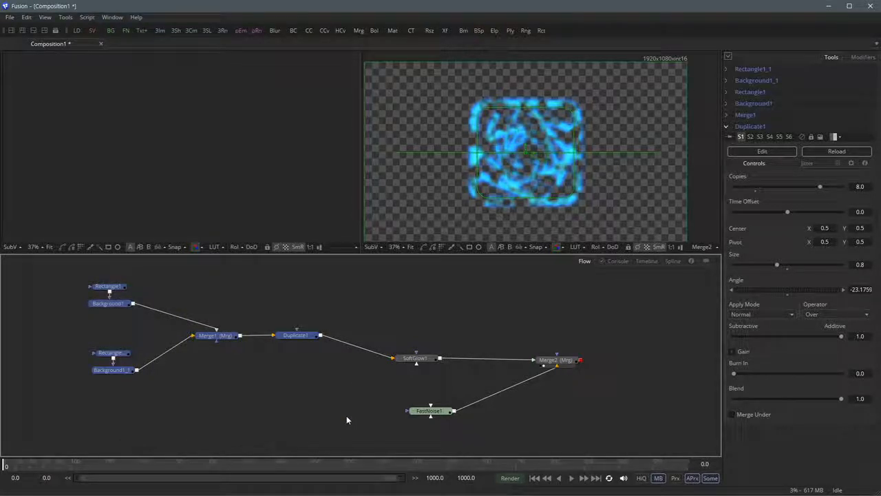
pyautogui.hotkey('ctrl', 'g')
pyautogui.click(219, 282)
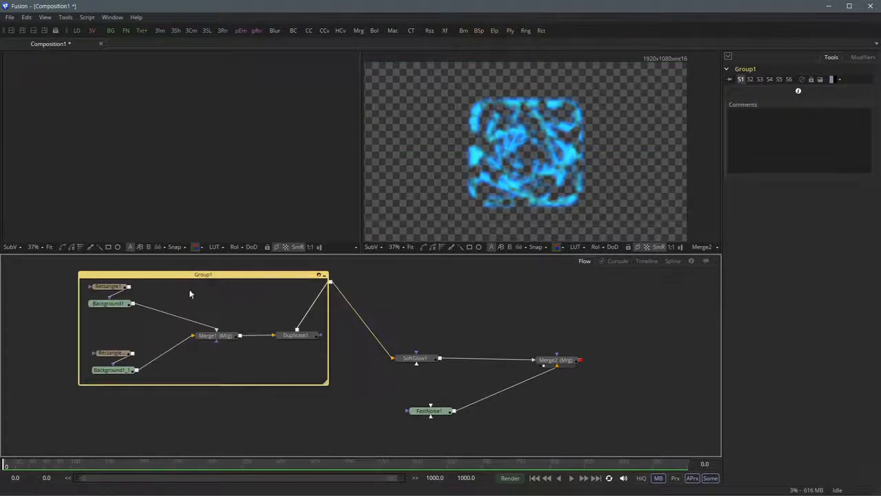
pyautogui.moveTo(170, 281); pyautogui.dragTo(151, 285)
pyautogui.rightClick(160, 282)
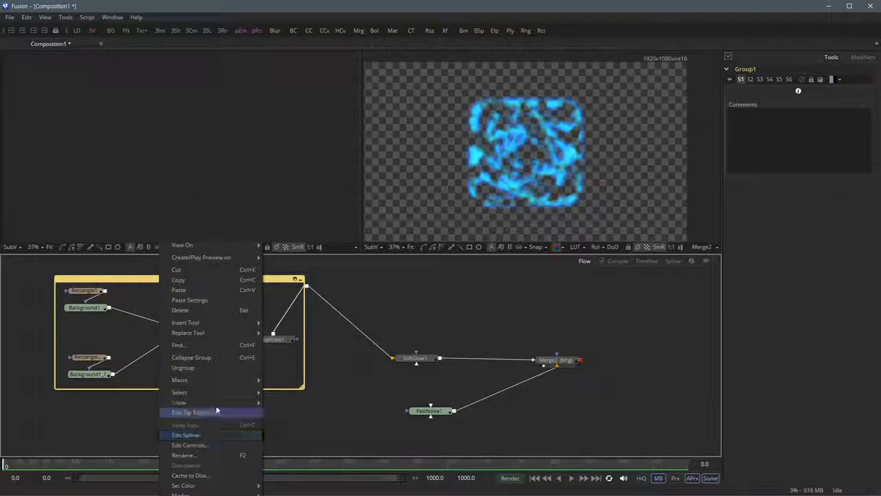
pyautogui.click(212, 368)
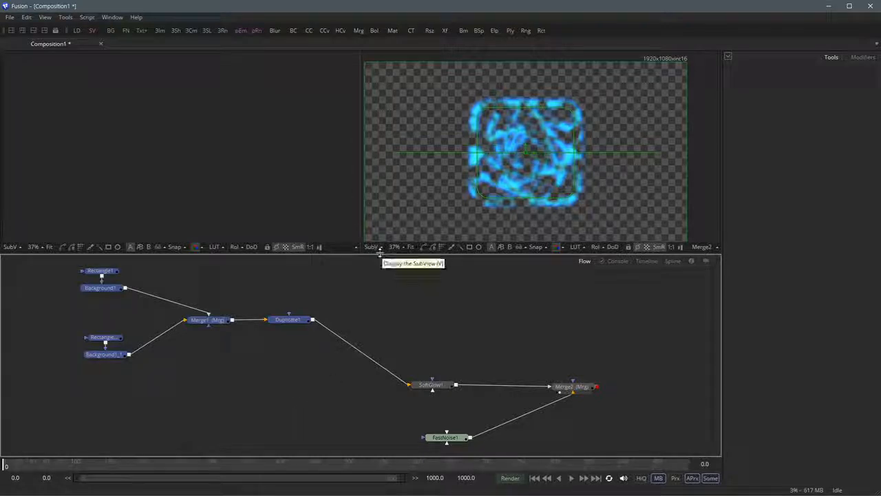
# - Enlarge the node editor area and add an Underlay, placed in the empty space above the Merge2 node
pyautogui.moveTo(379, 254); pyautogui.dragTo(379, 222)
pyautogui.click(424, 337)
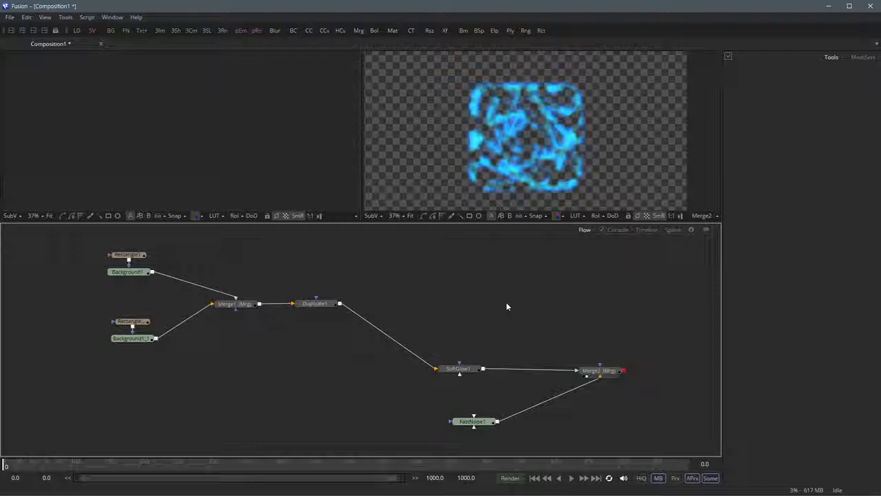
pyautogui.hotkey('shift', 'space')
pyautogui.write('und')
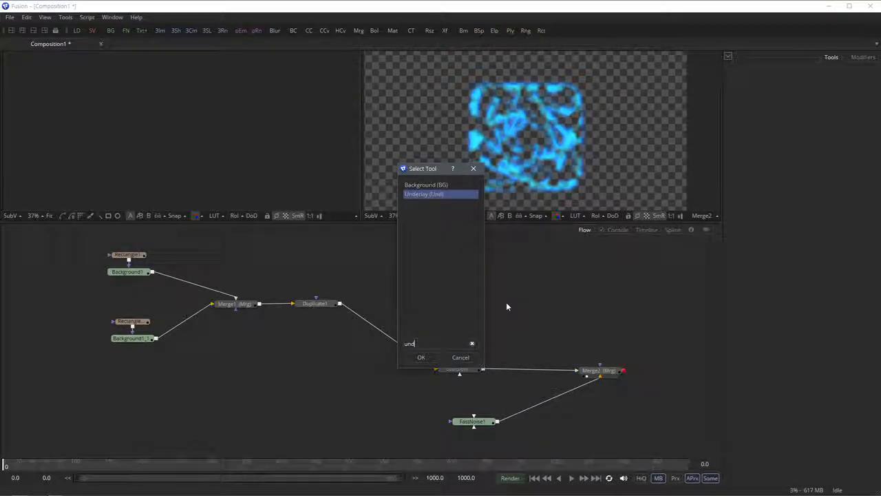
pyautogui.write('er')
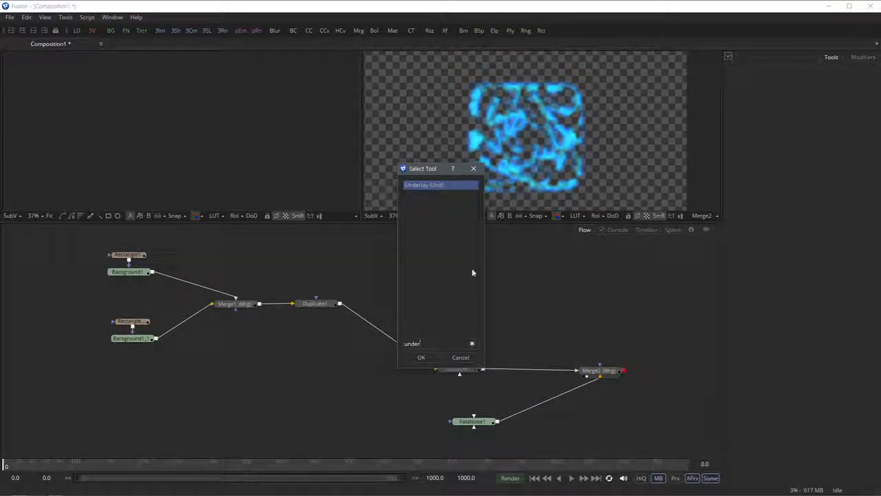
pyautogui.click(421, 358)
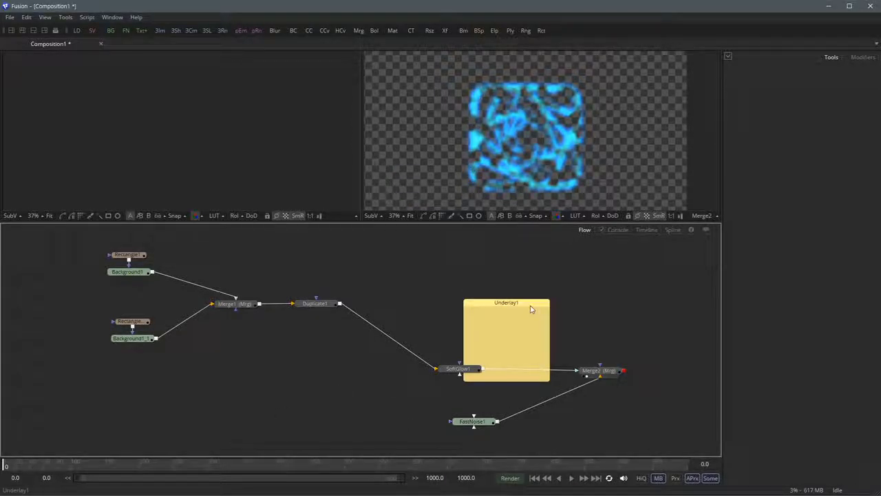
pyautogui.moveTo(530, 309); pyautogui.dragTo(599, 260)
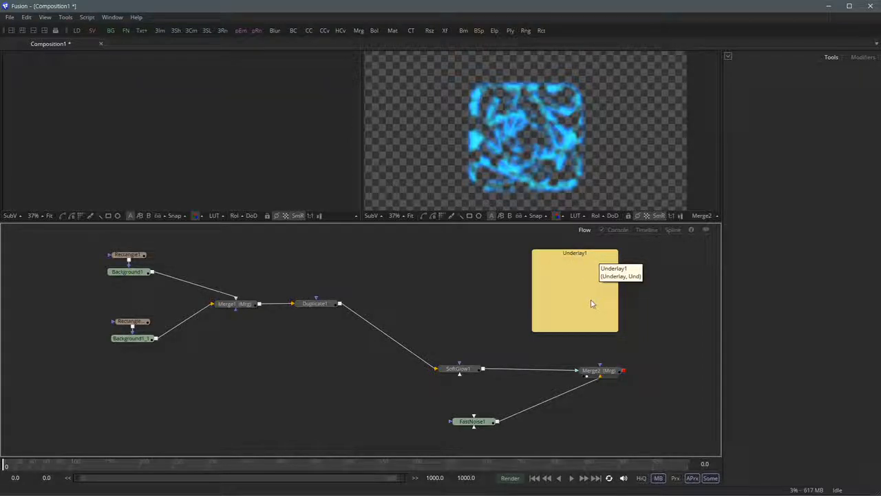
# - Move the underlay behind the rectangle and background nodes and resize it to enclose Merge1 and Duplicate1 as well
pyautogui.moveTo(85, 231); pyautogui.dragTo(346, 376)
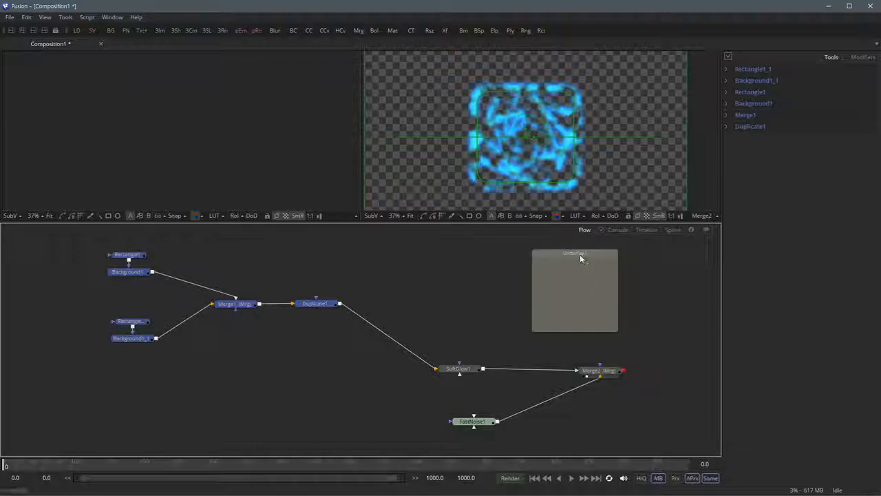
pyautogui.moveTo(578, 253); pyautogui.dragTo(150, 239)
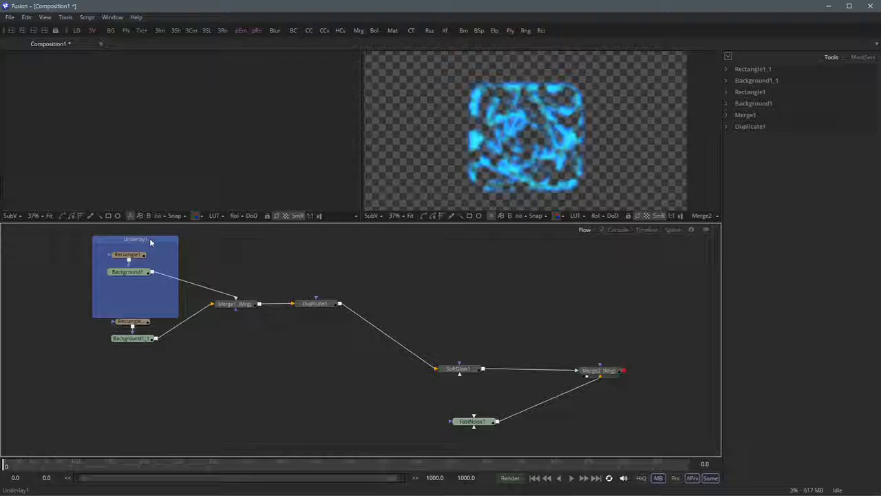
pyautogui.click(150, 239)
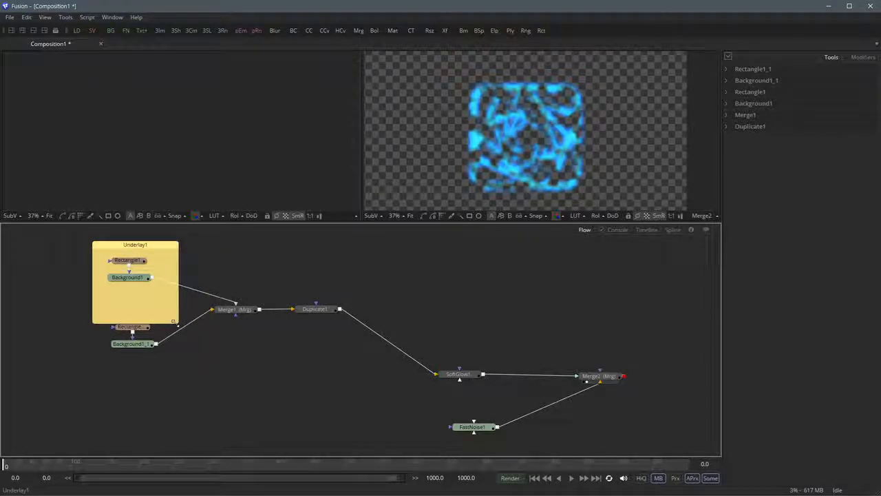
pyautogui.moveTo(178, 324); pyautogui.dragTo(210, 356)
pyautogui.moveTo(240, 372); pyautogui.dragTo(375, 371)
pyautogui.click(213, 417)
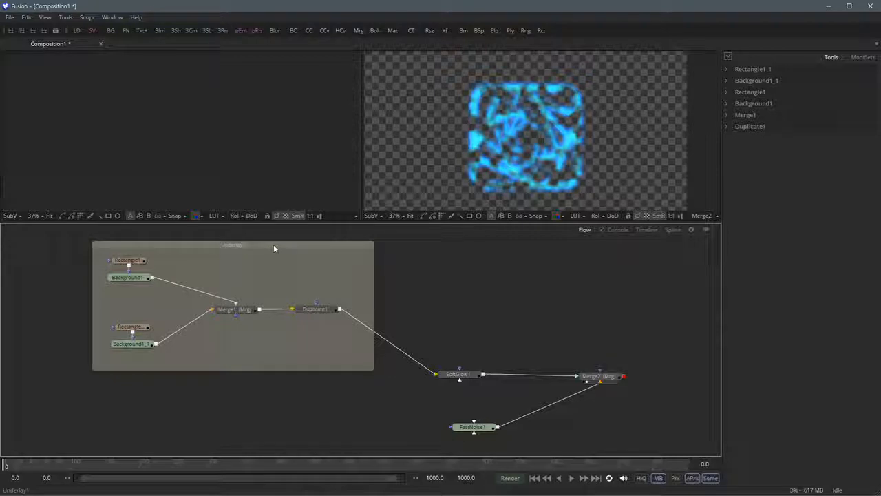
# - Move the underlay together with its enclosed nodes farther from the Soft Glow node
pyautogui.moveTo(273, 244)
pyautogui.mouseDown()
pyautogui.moveTo(176, 260)
pyautogui.moveTo(168, 285)
pyautogui.moveTo(192, 345)
pyautogui.moveTo(304, 284)
pyautogui.moveTo(294, 253)
pyautogui.moveTo(133, 300)
pyautogui.moveTo(268, 270)
pyautogui.moveTo(303, 281)
pyautogui.moveTo(262, 255)
pyautogui.mouseUp()
pyautogui.click(441, 264)
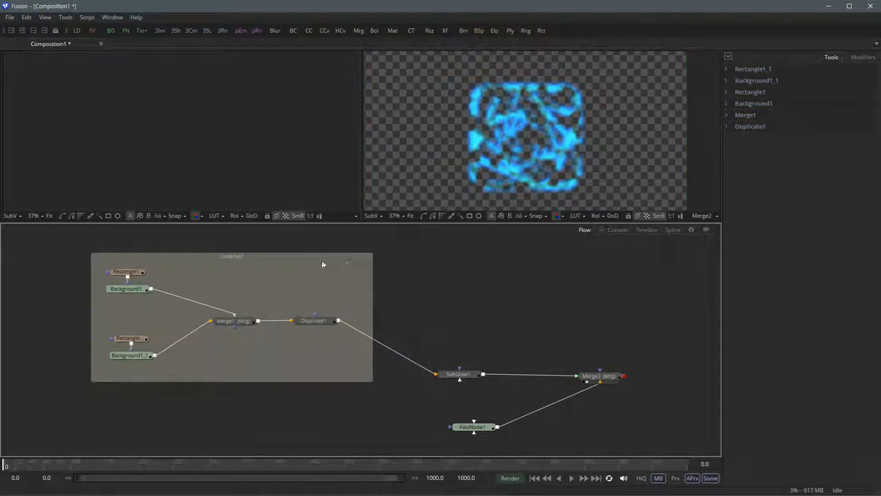
pyautogui.moveTo(321, 264); pyautogui.dragTo(303, 269)
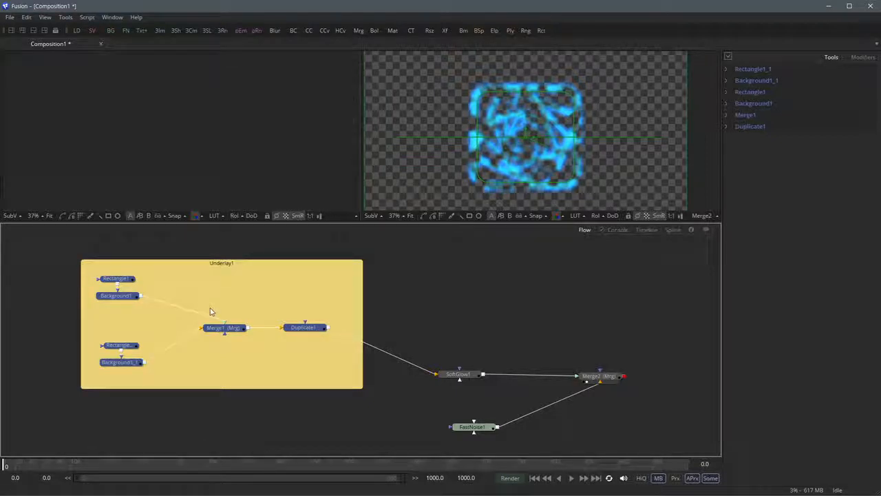
pyautogui.moveTo(207, 267); pyautogui.dragTo(186, 258)
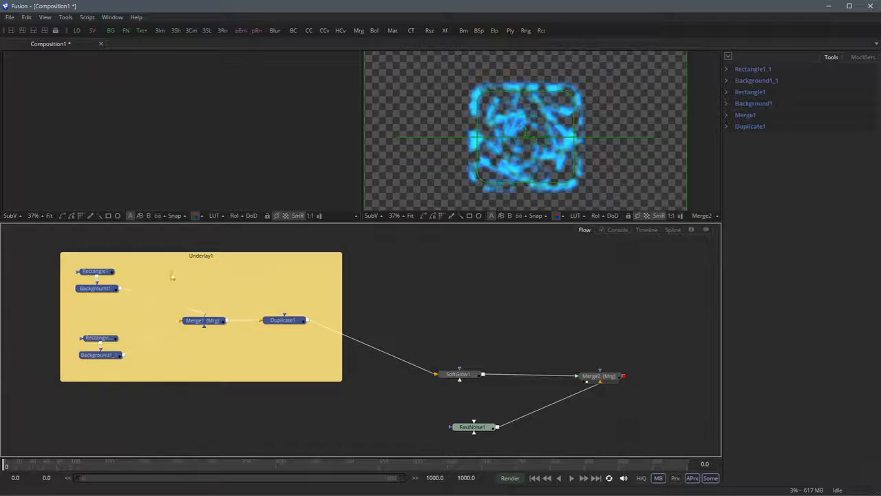
pyautogui.moveTo(453, 311); pyautogui.dragTo(527, 314)
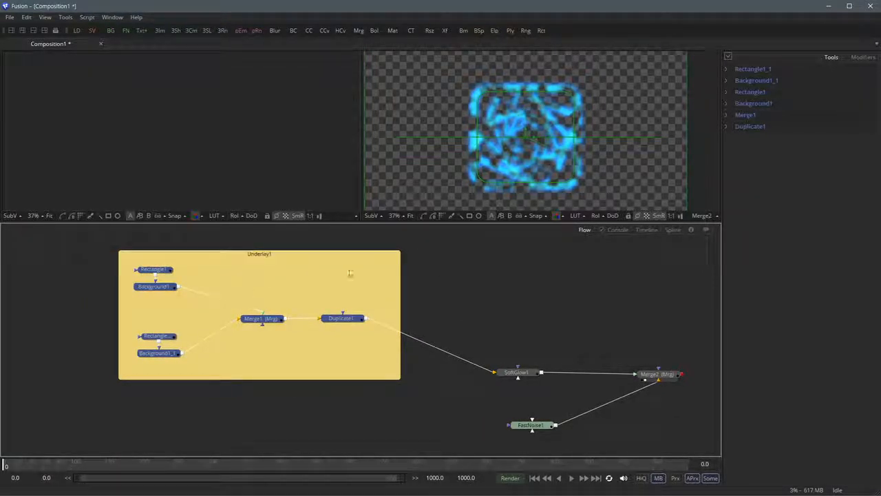
# - Delete the underlay together with its enclosed nodes and undo the deletion
pyautogui.click(260, 254)
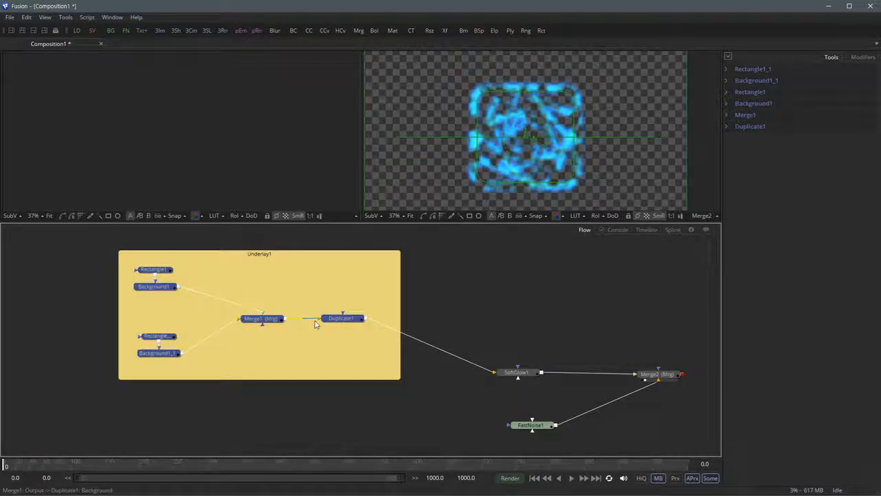
pyautogui.press('Delete')
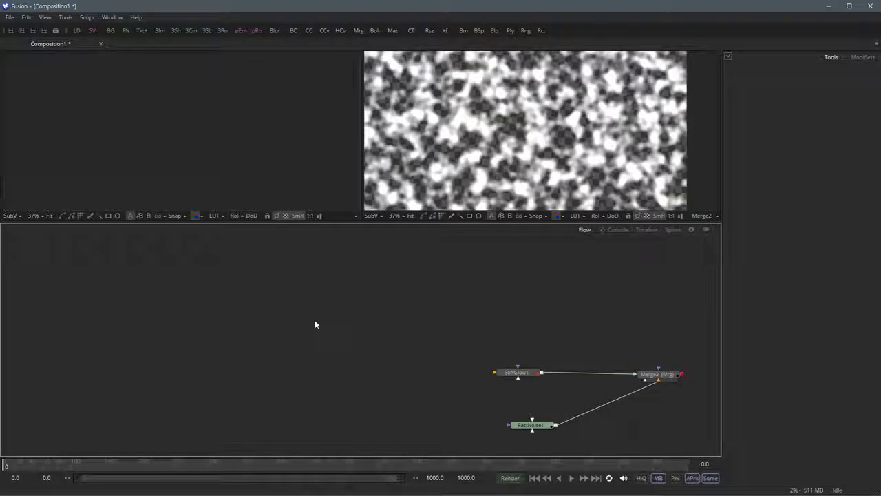
pyautogui.hotkey('ctrl', 'z')
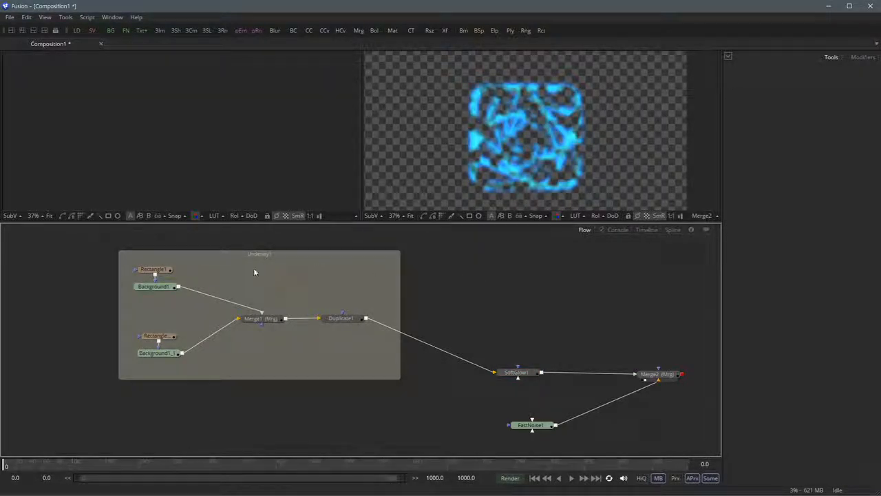
# - Shrink the underlay to its smallest size, reposition it on its own, and enlarge it around all the pattern nodes again
pyautogui.moveTo(245, 252); pyautogui.dragTo(232, 252)
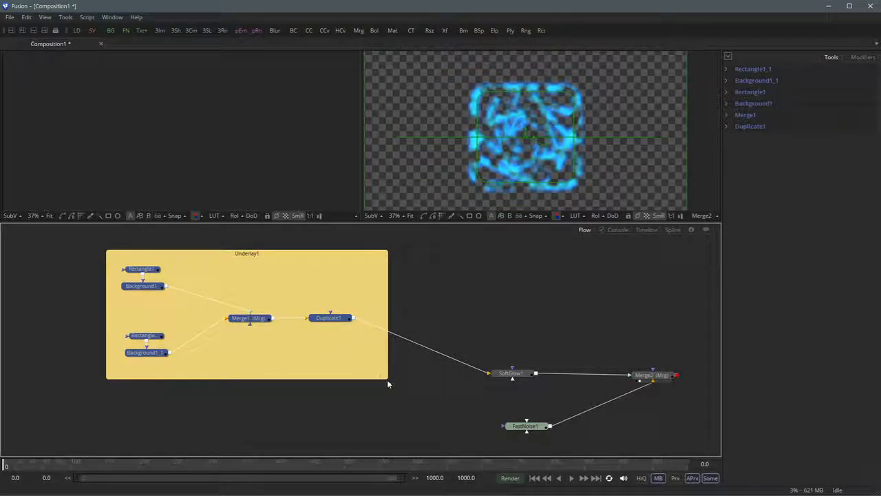
pyautogui.moveTo(387, 380); pyautogui.dragTo(110, 293)
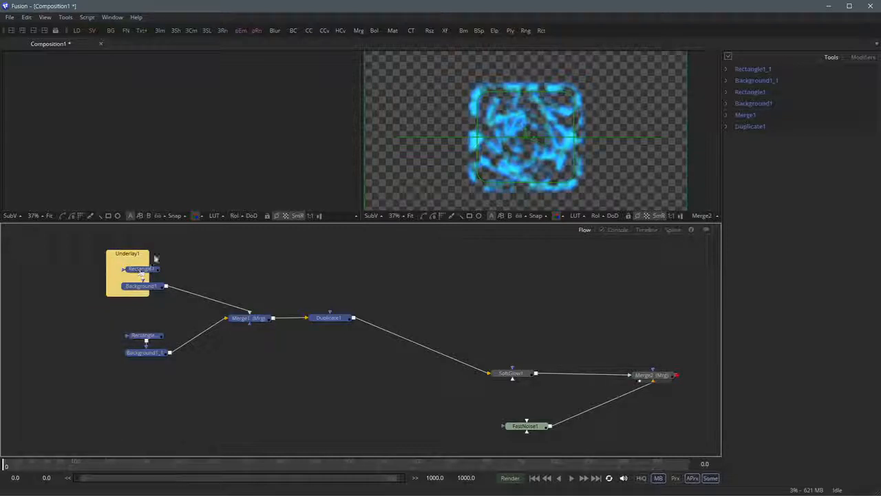
pyautogui.click(166, 249)
pyautogui.moveTo(129, 256)
pyautogui.mouseDown()
pyautogui.moveTo(108, 256)
pyautogui.moveTo(57, 309)
pyautogui.moveTo(175, 381)
pyautogui.moveTo(216, 382)
pyautogui.moveTo(122, 268)
pyautogui.moveTo(126, 260)
pyautogui.mouseUp()
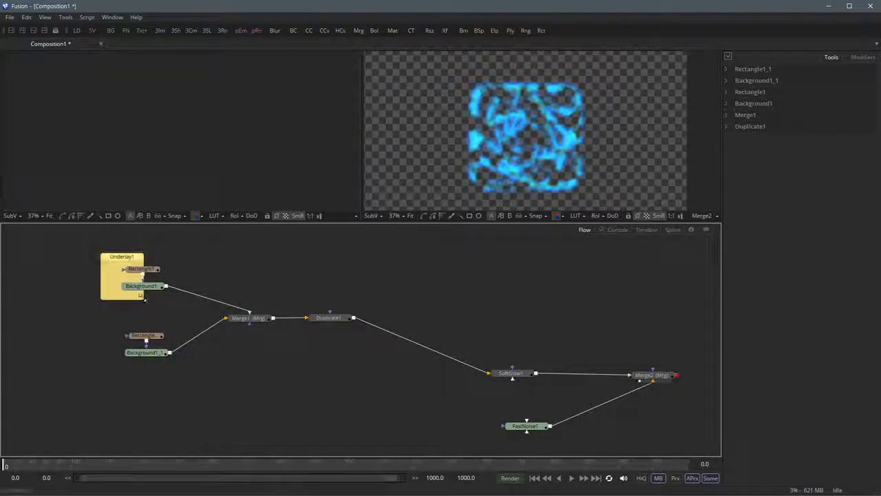
pyautogui.moveTo(147, 303); pyautogui.dragTo(379, 372)
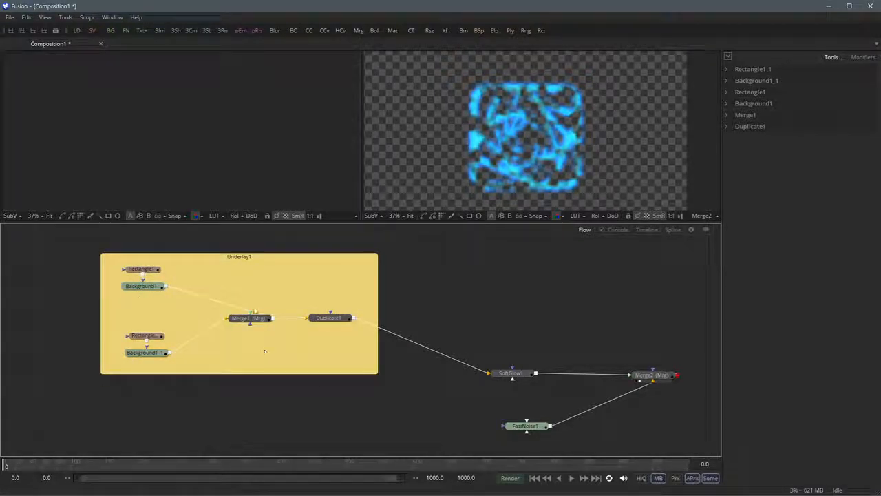
# - Shift the resized underlay and its nodes slightly and deselect them
pyautogui.moveTo(271, 255); pyautogui.dragTo(340, 247)
pyautogui.click(446, 261)
pyautogui.click(466, 258)
pyautogui.click(415, 253)
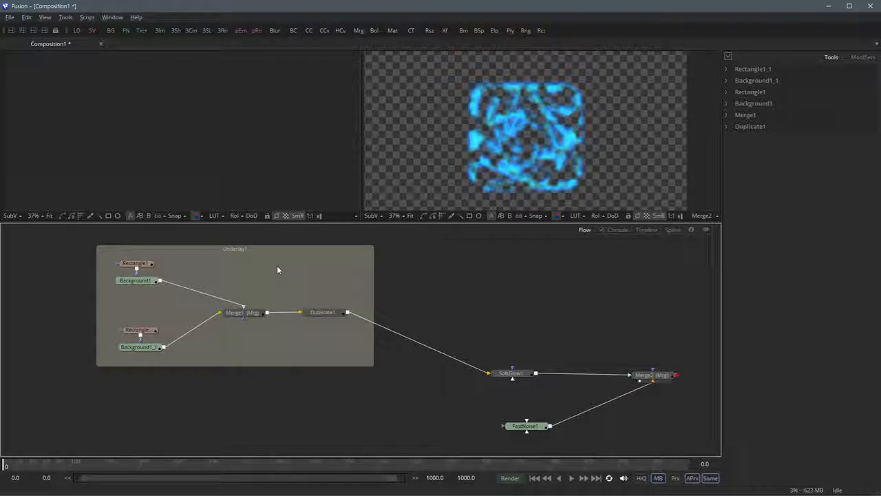
# - Move the underlay by itself to the empty space below the nodes and delete it
pyautogui.moveTo(231, 250); pyautogui.dragTo(282, 375)
pyautogui.scroll(-3, 285, 374)
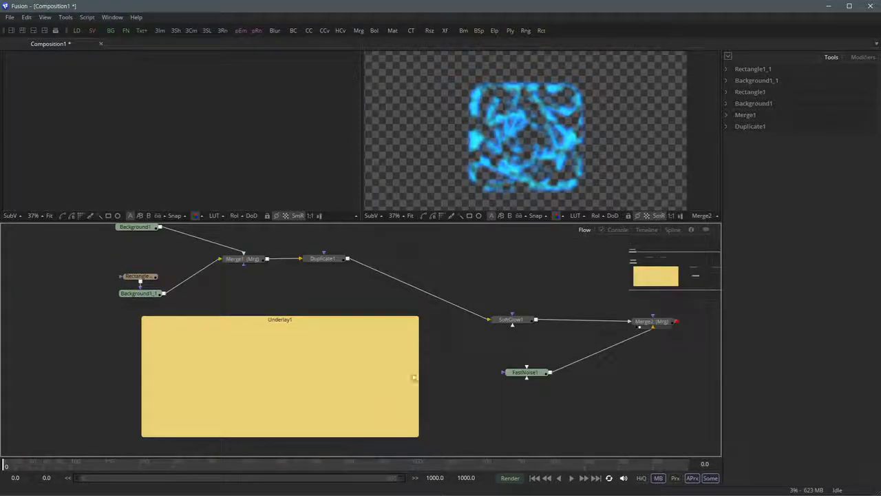
pyautogui.press('Delete')
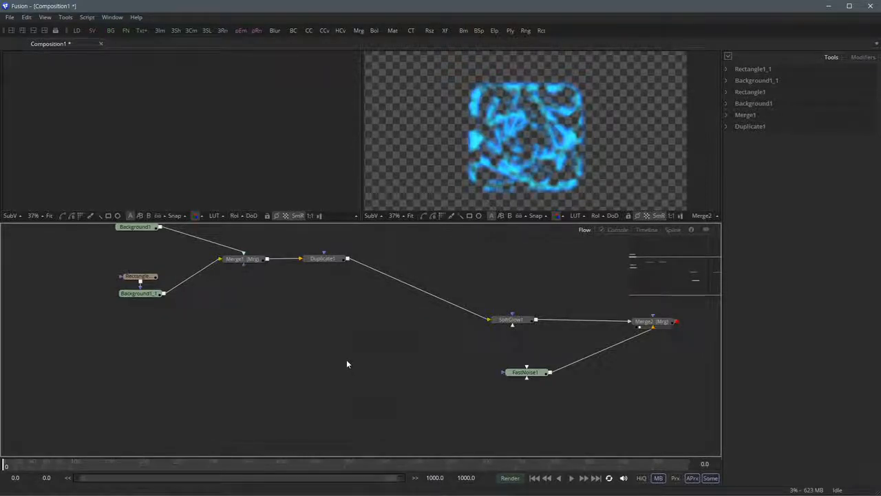
pyautogui.scroll(3, 372, 374)
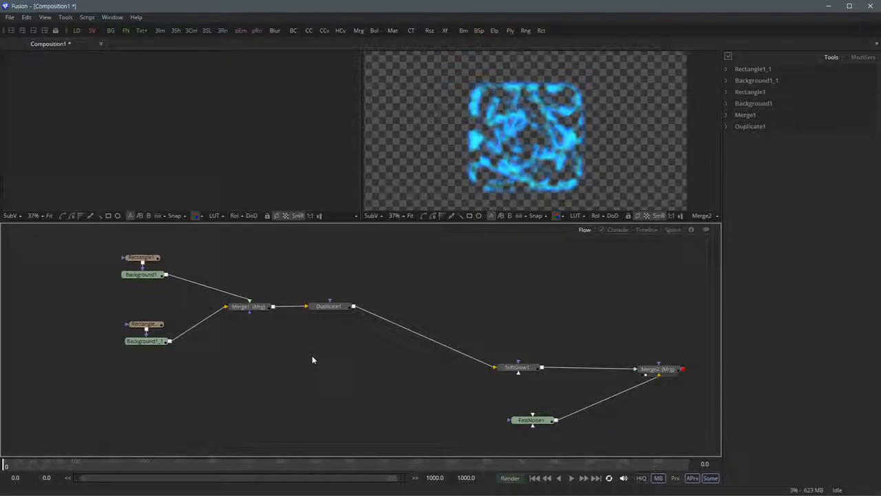
# - Add an Underlay behind the rectangle and background nodes and enlarge it to enclose Merge1 and Duplicate1 as well
pyautogui.hotkey('shift', 'space')
pyautogui.write('und')
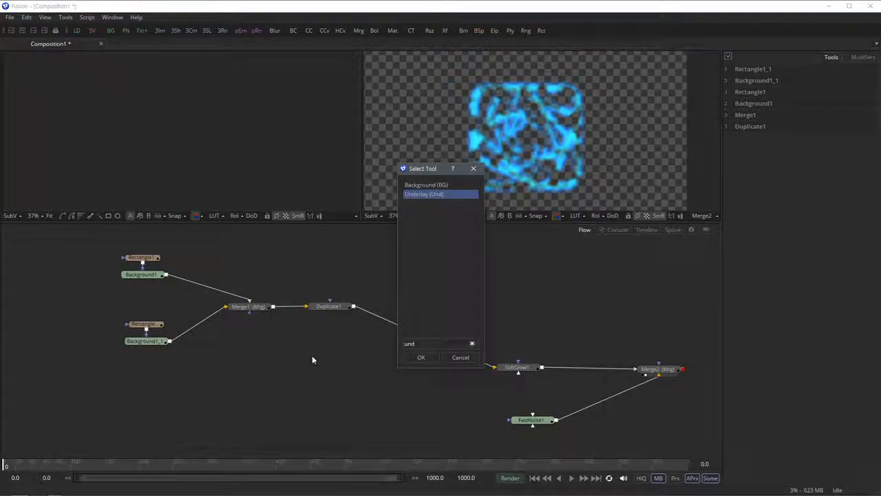
pyautogui.press('Return')
pyautogui.moveTo(311, 355); pyautogui.dragTo(146, 243)
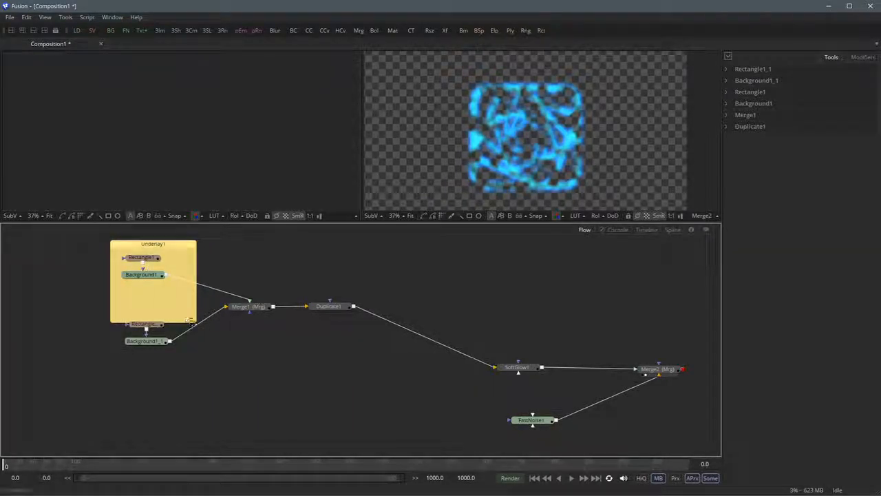
pyautogui.moveTo(191, 321); pyautogui.dragTo(369, 366)
pyautogui.click(394, 408)
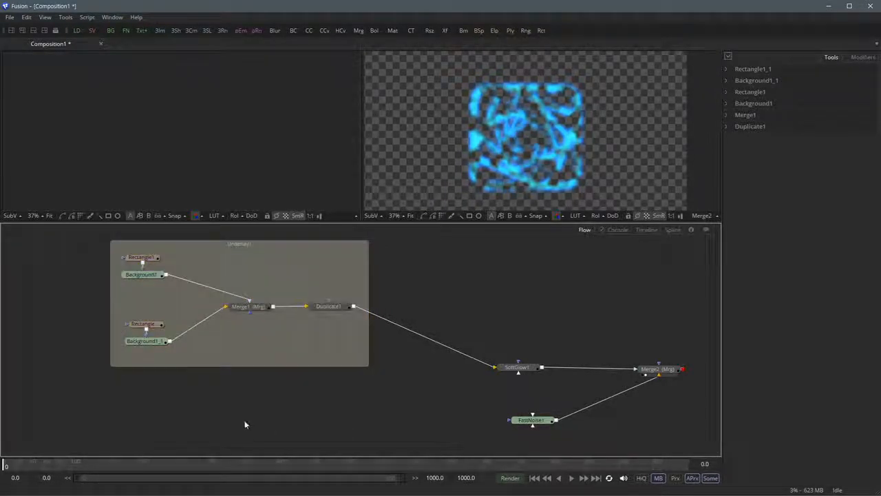
# - Set the text color of the underlay and its enclosed nodes to green #00c026
pyautogui.click(346, 243)
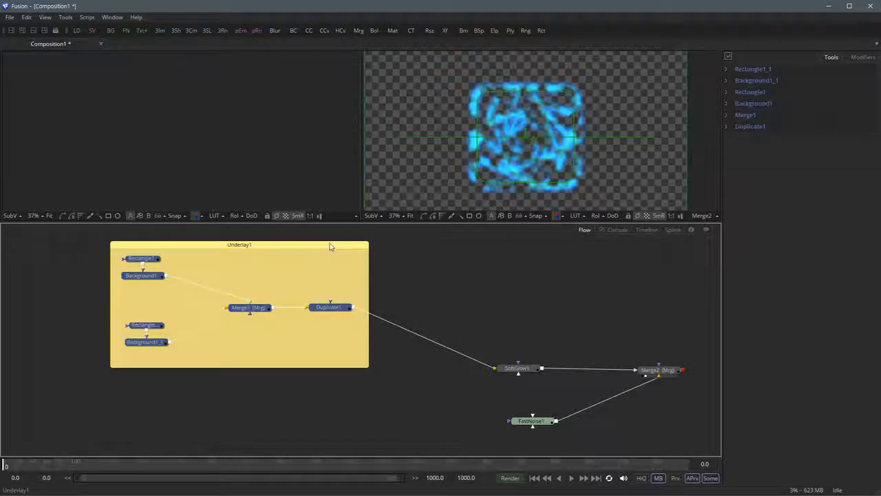
pyautogui.rightClick(295, 247)
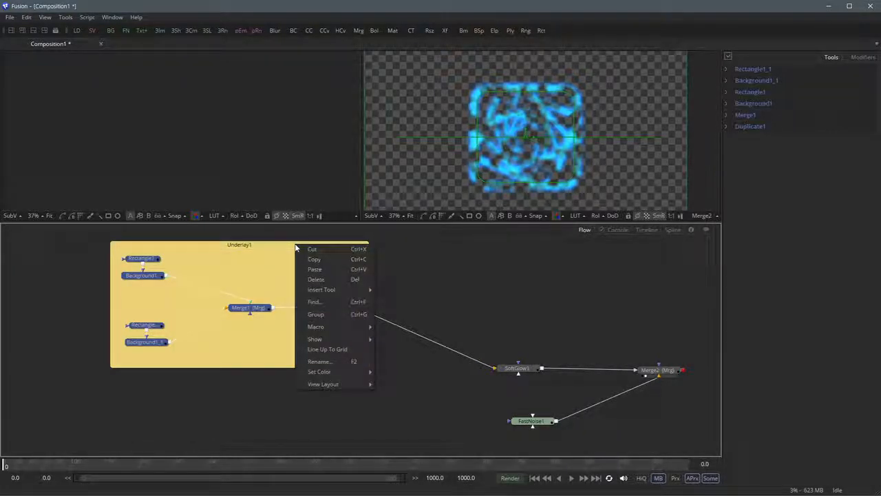
pyautogui.moveTo(329, 369)
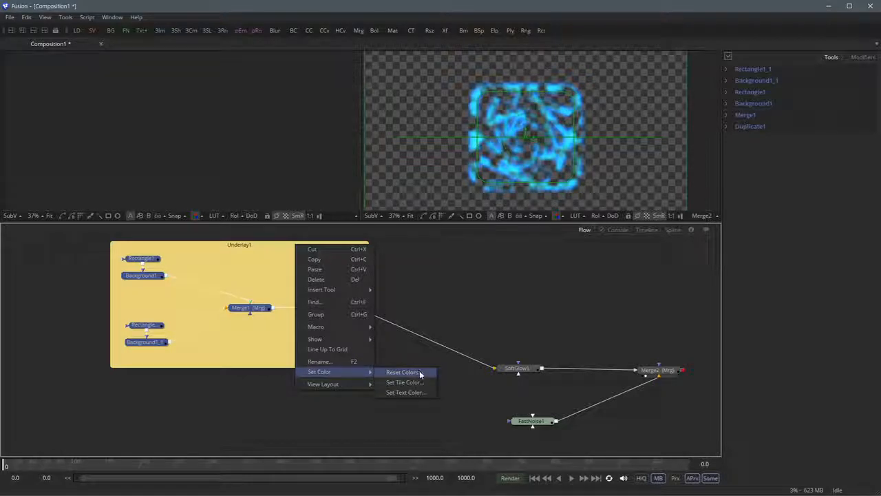
pyautogui.click(424, 392)
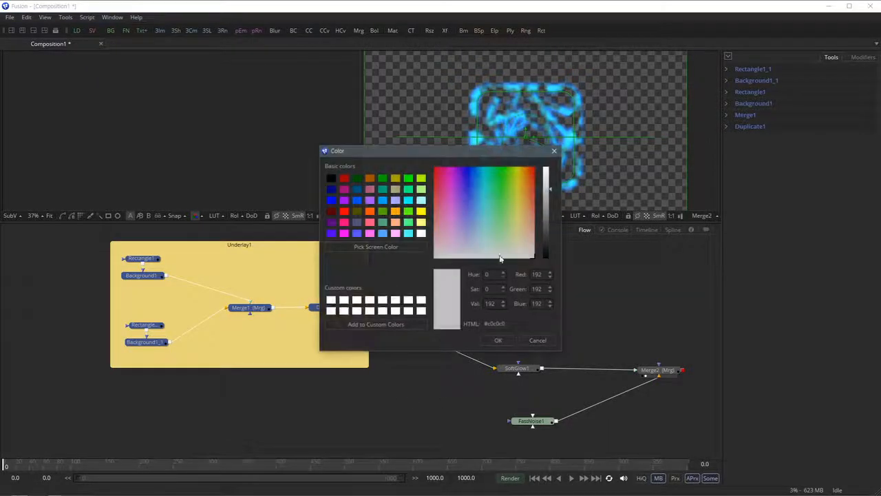
pyautogui.moveTo(498, 152); pyautogui.dragTo(575, 155)
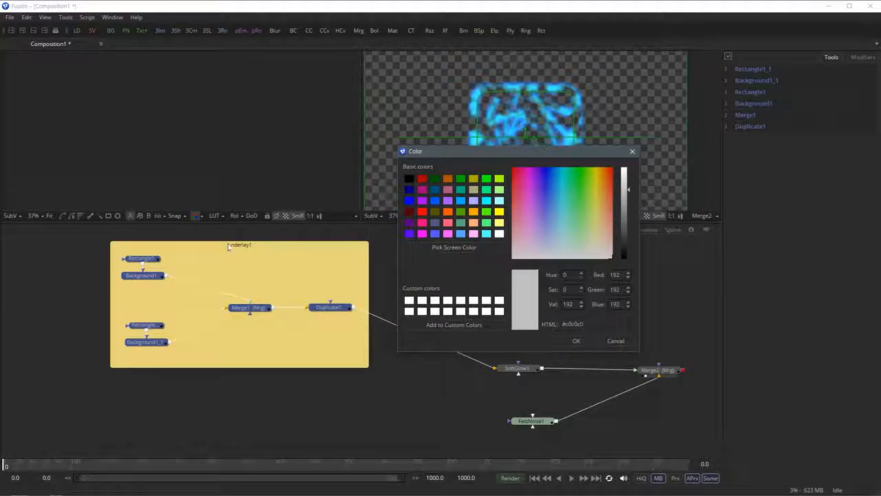
pyautogui.click(576, 170)
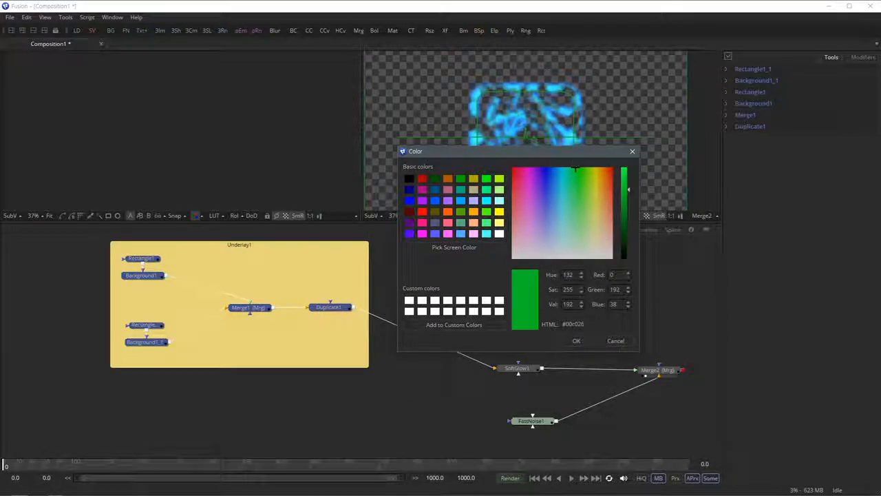
pyautogui.click(576, 340)
pyautogui.click(255, 265)
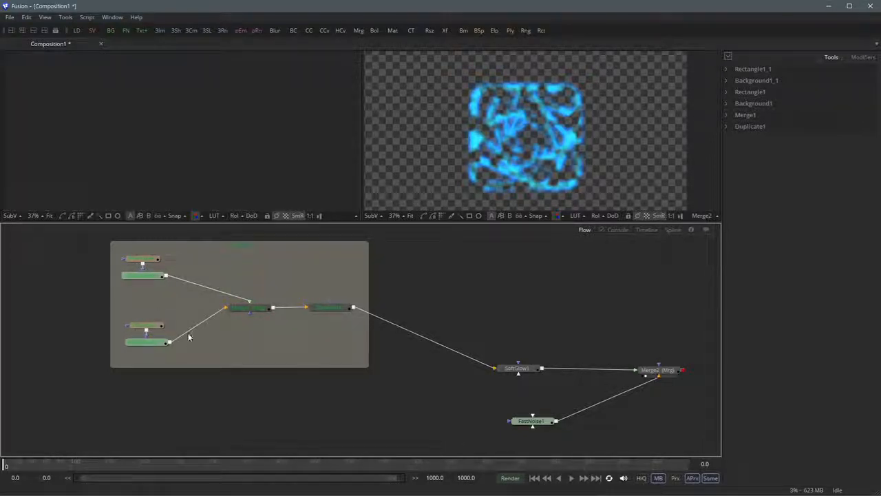
pyautogui.click(146, 342)
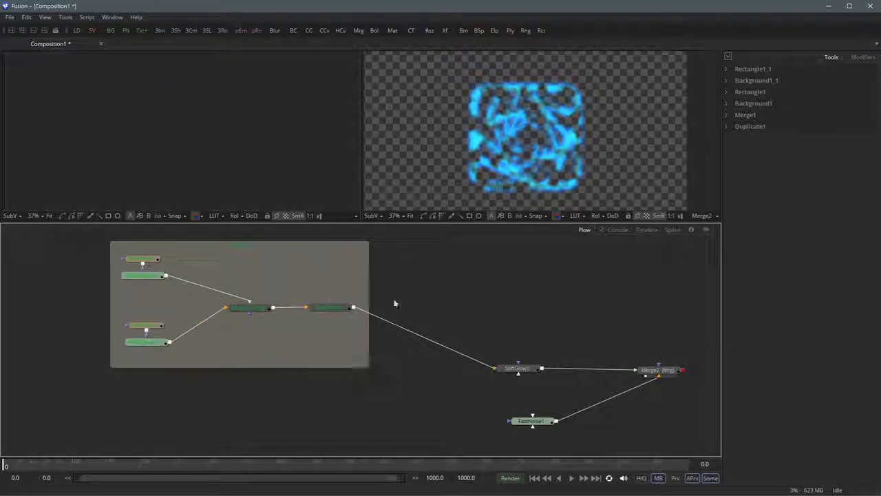
# - Set the tile color of the underlay and its enclosed nodes to the muted teal #46665b
pyautogui.click(269, 248)
pyautogui.rightClick(269, 247)
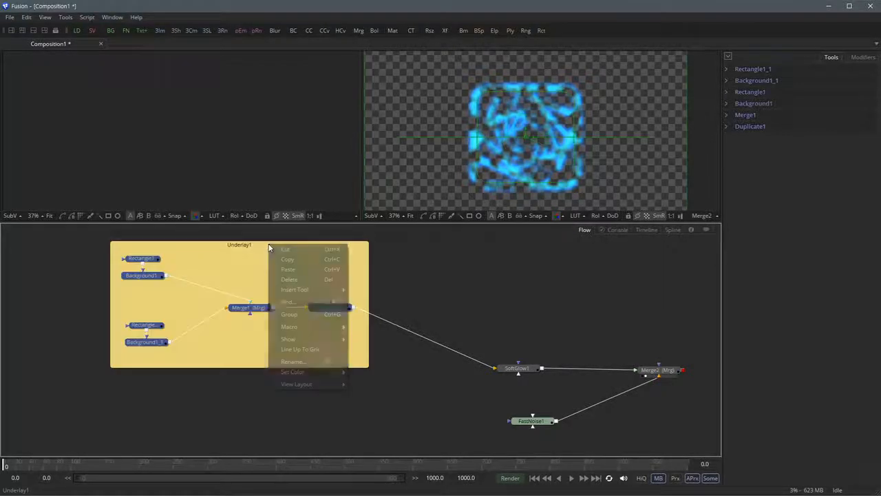
pyautogui.moveTo(338, 376)
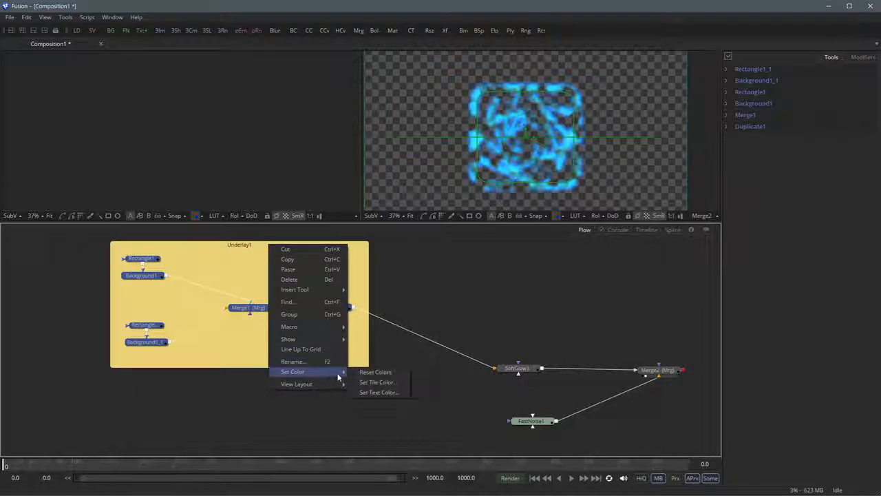
pyautogui.click(408, 387)
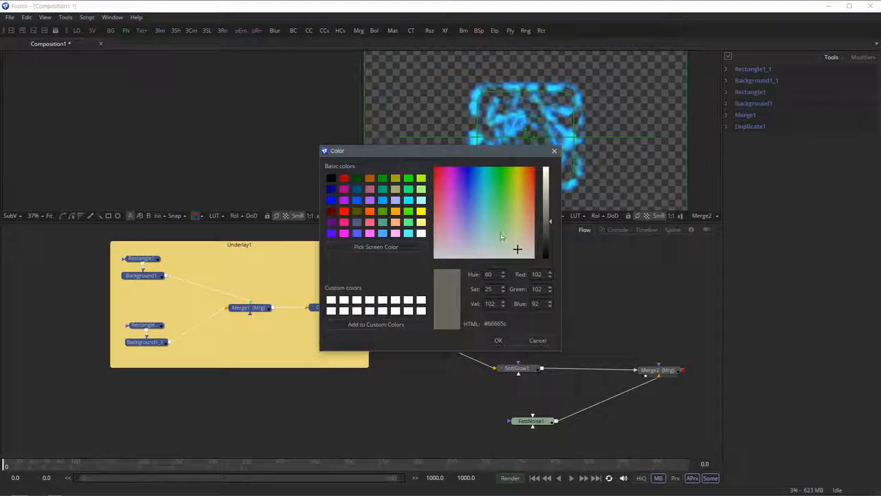
pyautogui.moveTo(485, 225); pyautogui.dragTo(490, 232)
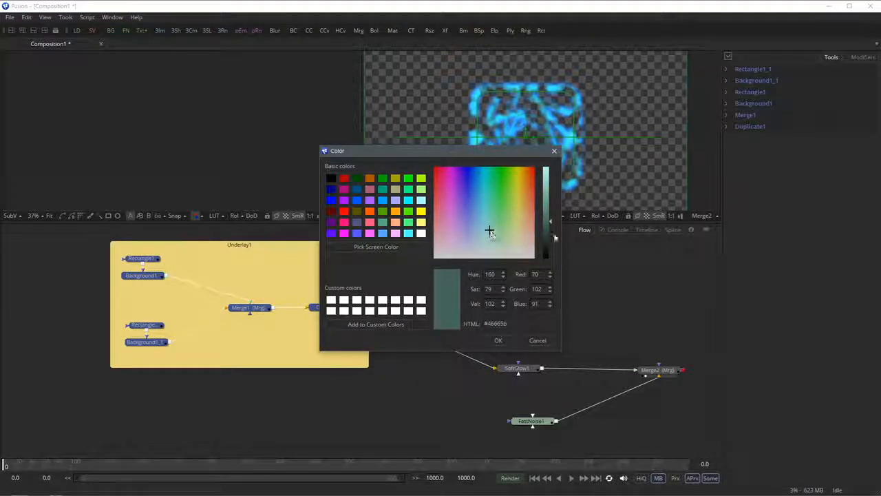
pyautogui.click(501, 340)
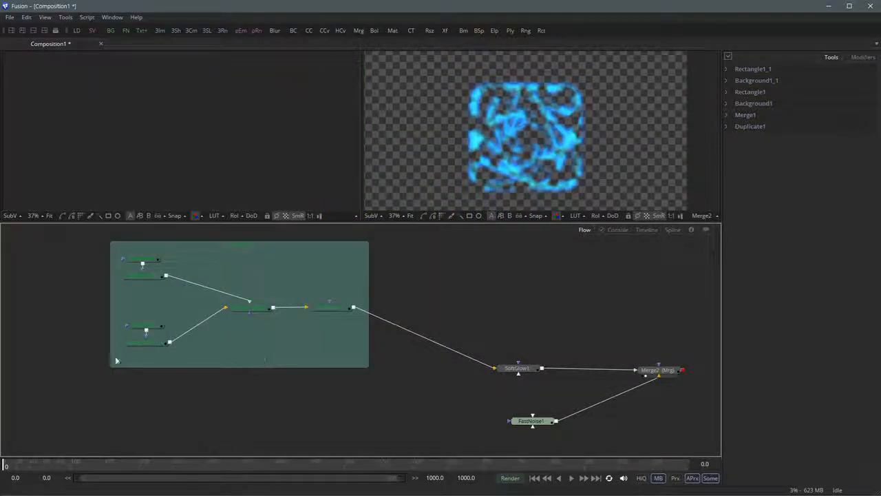
# - Shift the underlay with its nodes slightly and reset the underlay's colors to default
pyautogui.moveTo(259, 246)
pyautogui.mouseDown()
pyautogui.moveTo(287, 285)
pyautogui.moveTo(263, 250)
pyautogui.mouseUp()
pyautogui.click(454, 258)
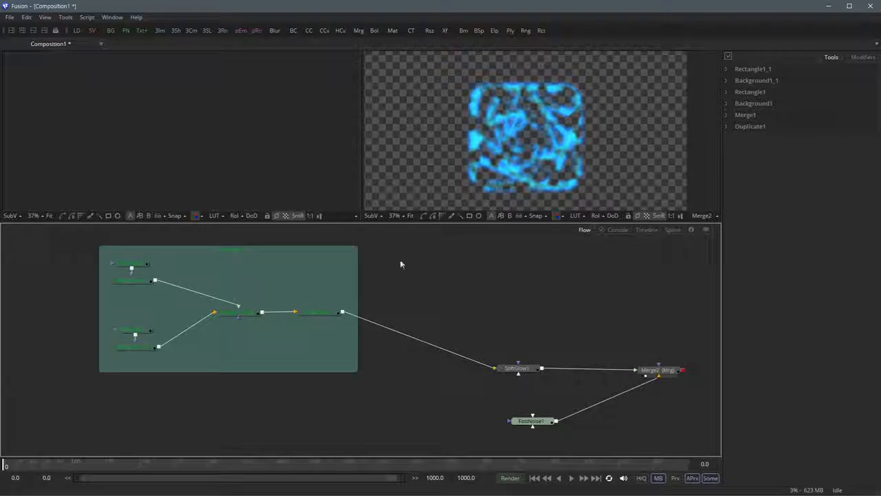
pyautogui.rightClick(234, 251)
pyautogui.moveTo(290, 377)
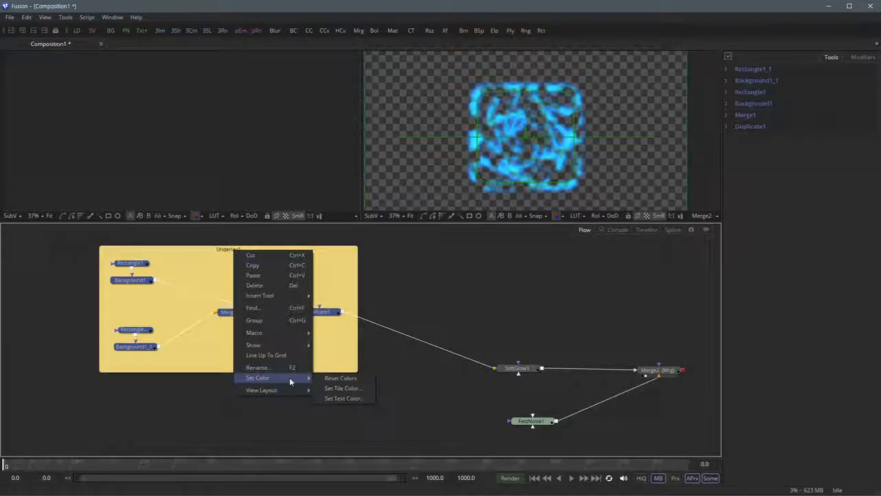
pyautogui.click(359, 380)
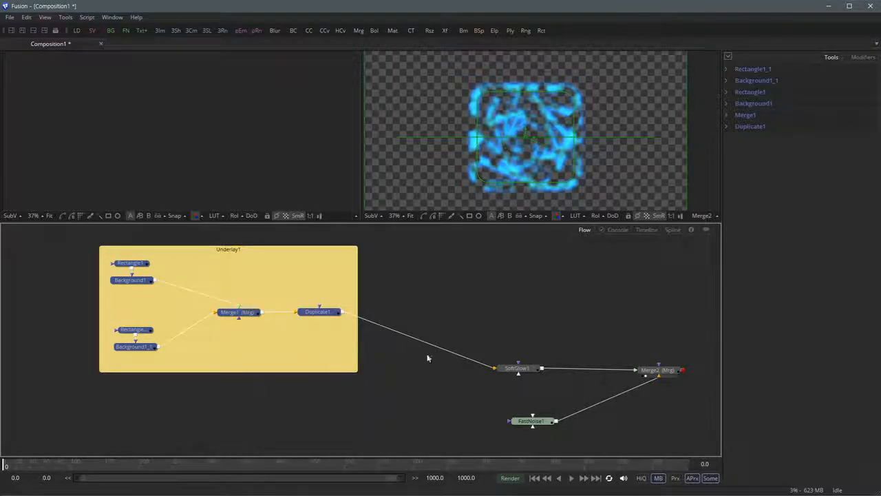
pyautogui.click(417, 283)
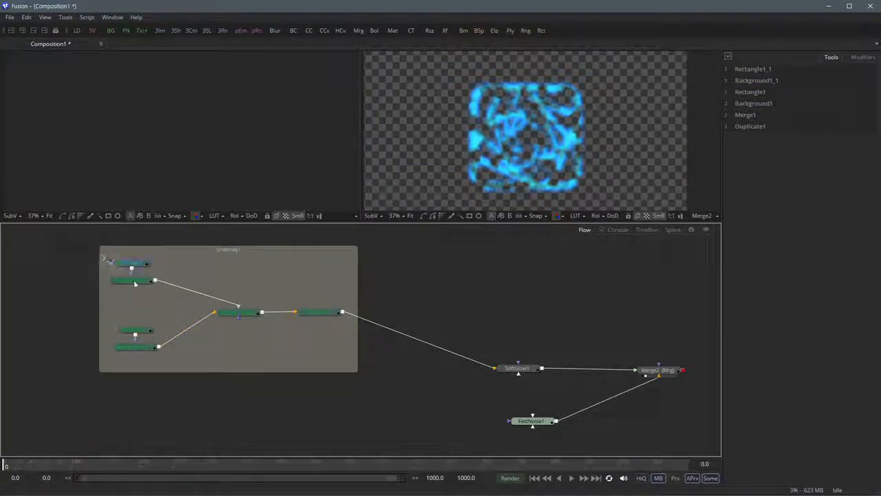
# - Reset the colors of all nodes inside the underlay and collapse the Duplicate1 controls
pyautogui.moveTo(102, 254); pyautogui.dragTo(349, 368)
pyautogui.click(324, 314)
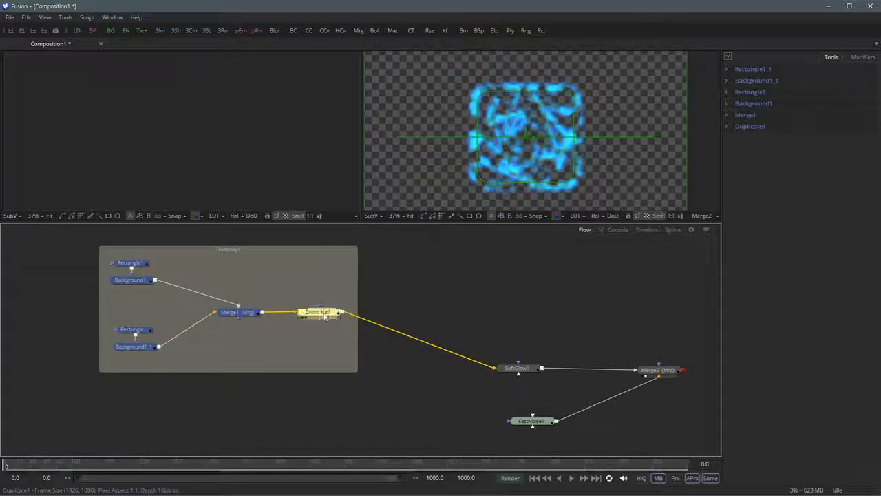
pyautogui.rightClick(324, 315)
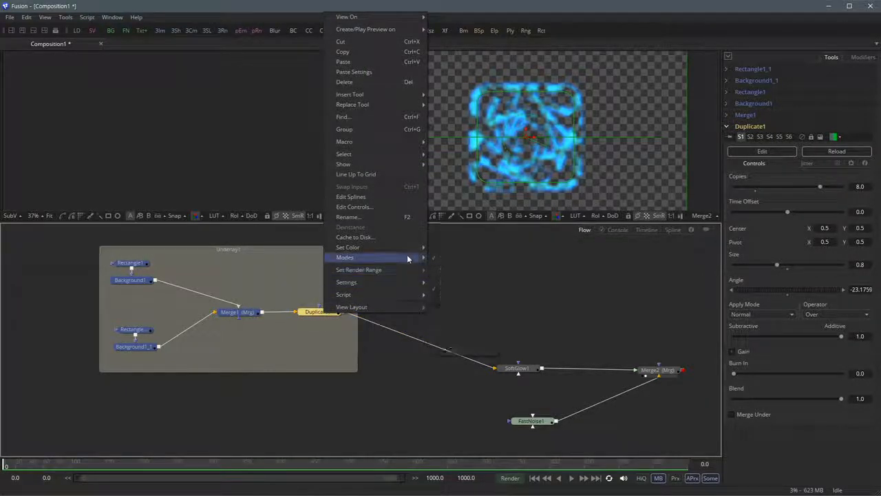
pyautogui.moveTo(408, 248)
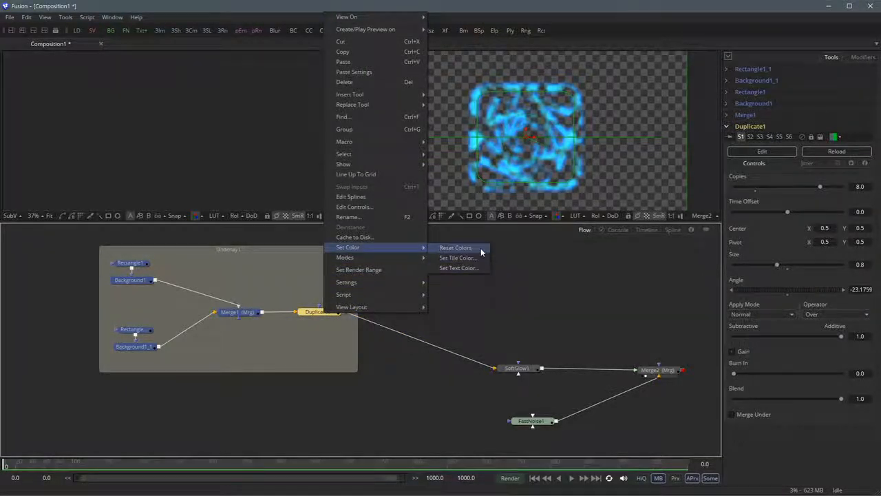
pyautogui.click(481, 250)
pyautogui.click(489, 282)
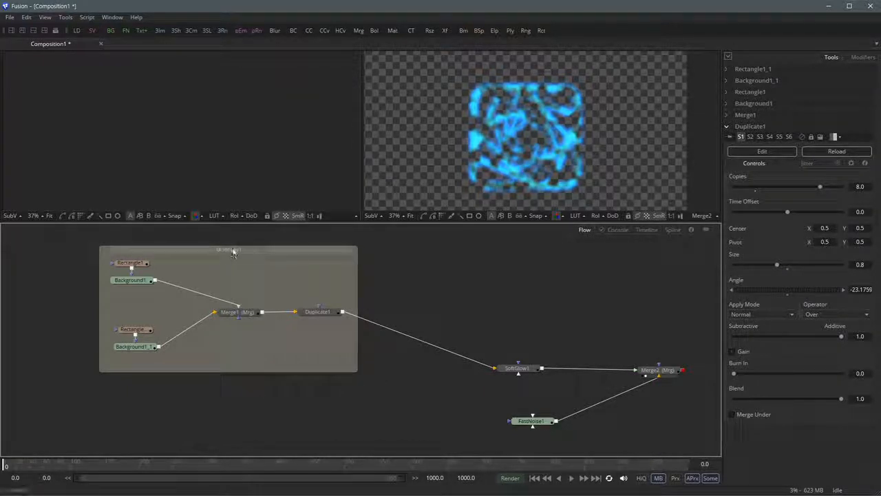
pyautogui.click(726, 127)
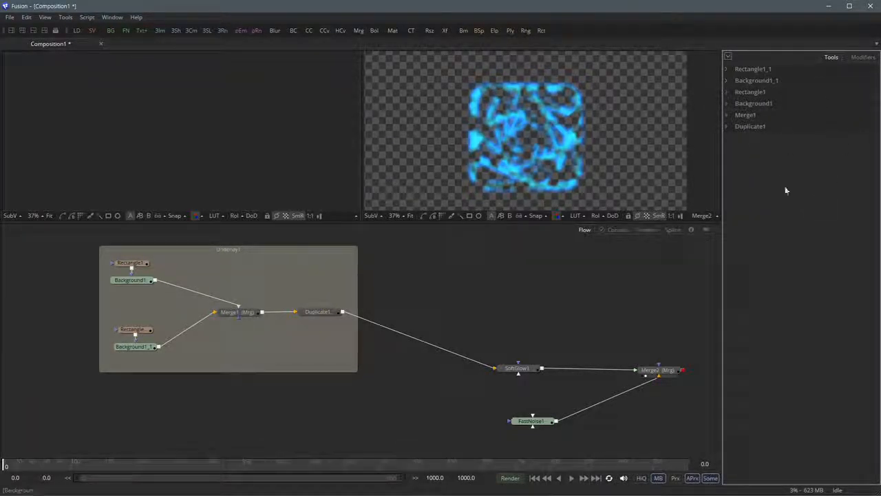
pyautogui.click(228, 250)
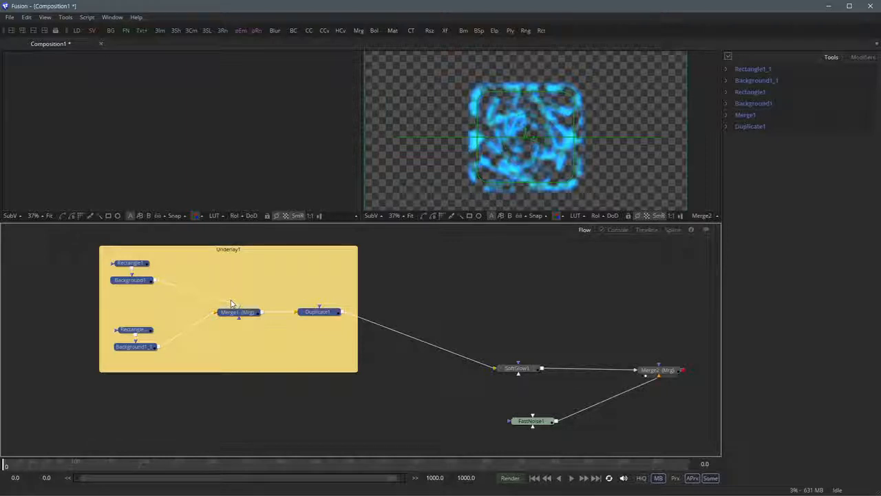
pyautogui.press('F2')
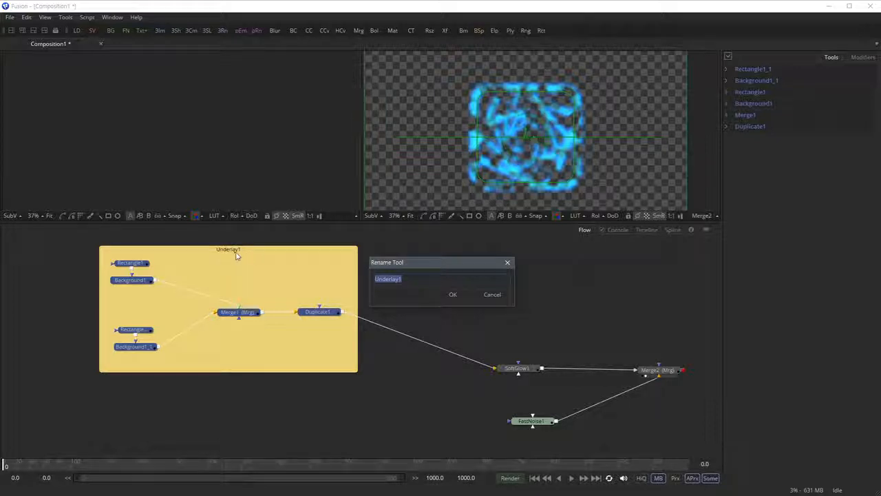
pyautogui.click(493, 296)
pyautogui.click(493, 296)
pyautogui.click(493, 296)
pyautogui.click(492, 295)
pyautogui.click(490, 296)
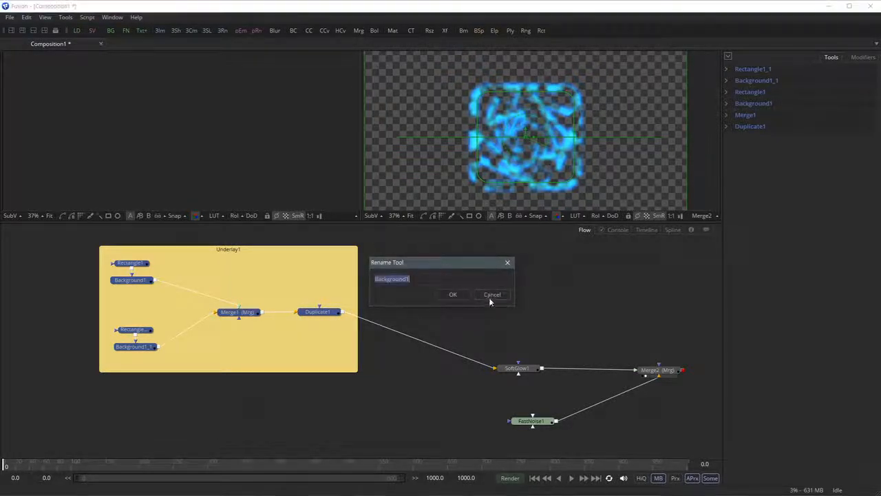
pyautogui.click(489, 297)
pyautogui.click(487, 297)
pyautogui.click(493, 296)
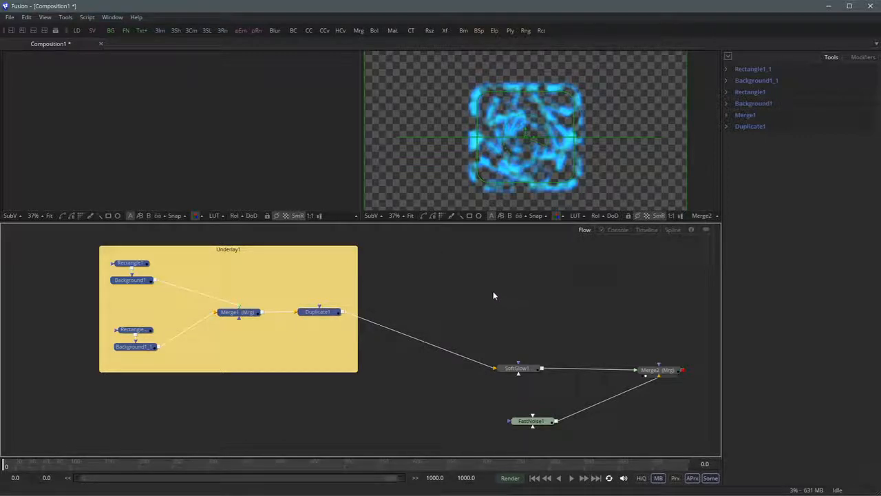
pyautogui.click(500, 304)
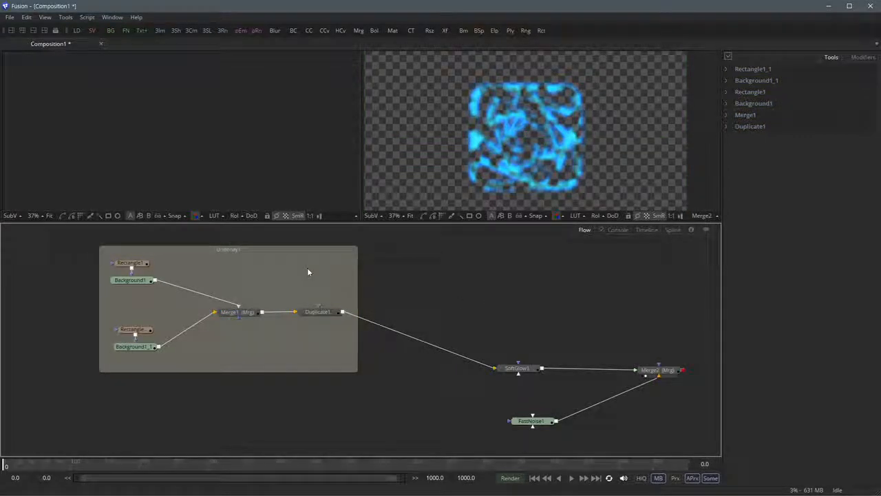
# - Select the underlay without its enclosed nodes and rename it NOISE_RECT
pyautogui.click(309, 248)
pyautogui.press('F2')
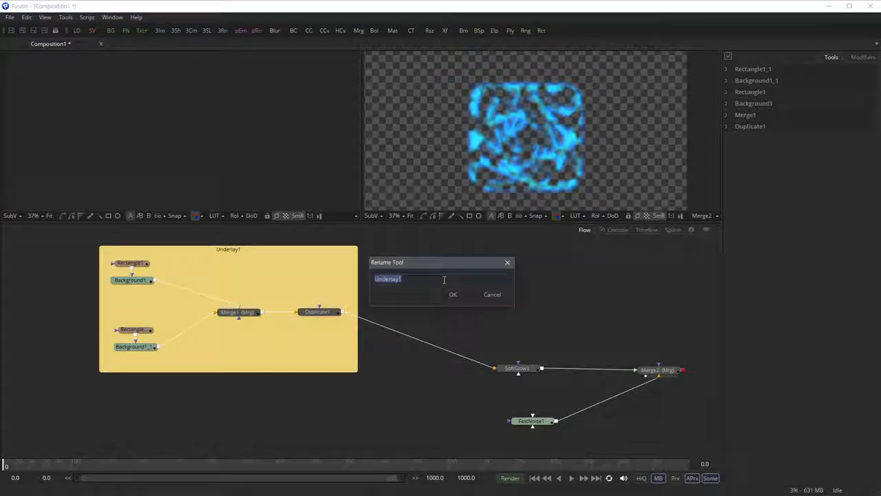
pyautogui.write('NOISE_RECT')
pyautogui.click(446, 295)
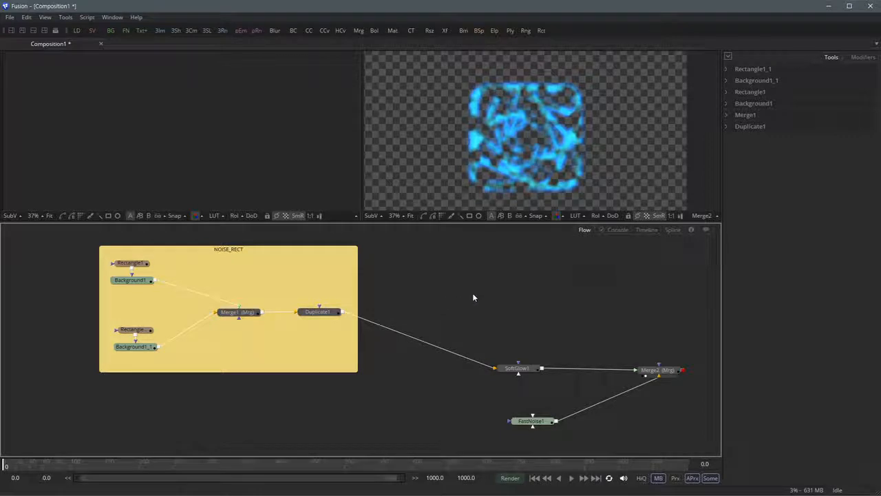
pyautogui.click(474, 298)
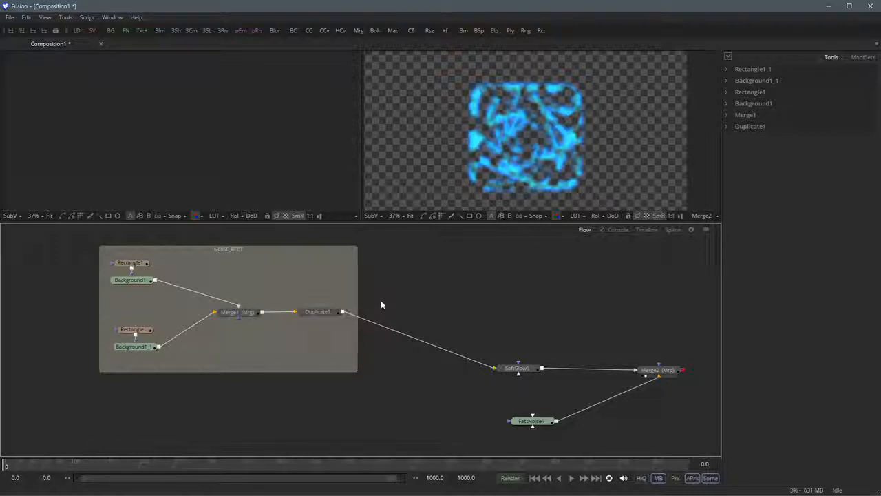
# - Add a Note to the flow and place it inside the NOISE_RECT underlay, just below Merge1
pyautogui.moveTo(447, 308); pyautogui.dragTo(421, 319)
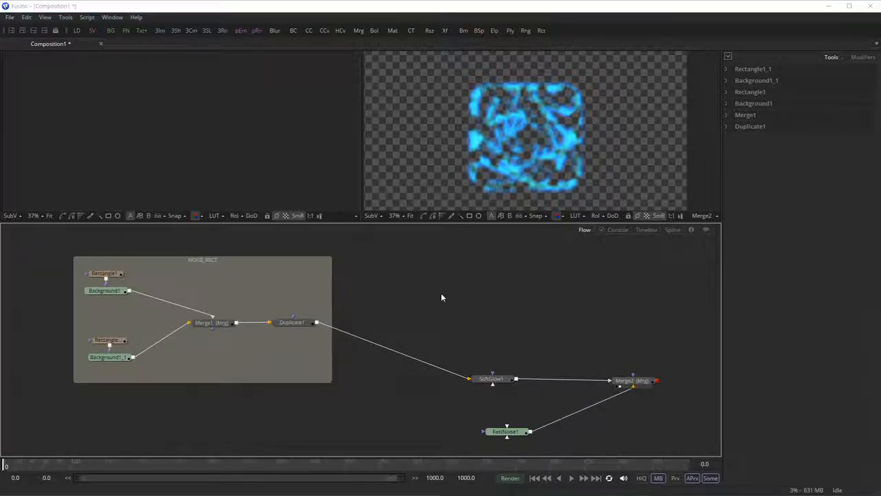
pyautogui.hotkey('ctrl', 'space')
pyautogui.write('und')
pyautogui.write('note')
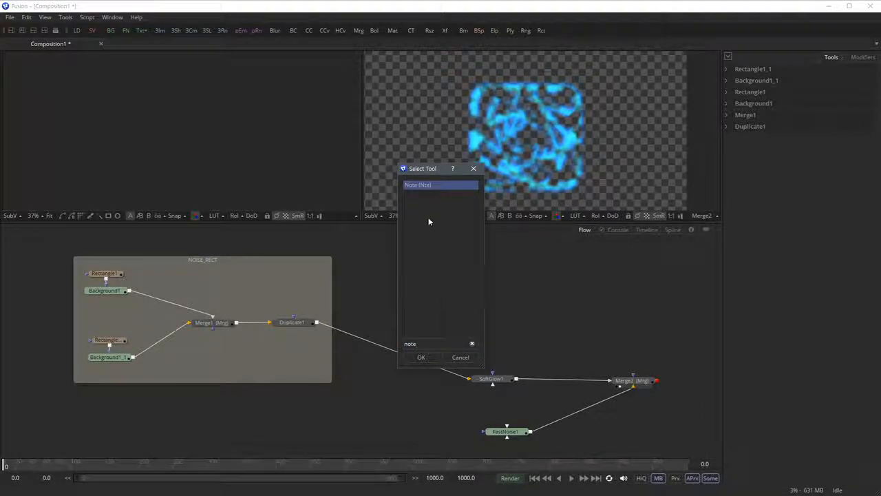
pyautogui.click(421, 357)
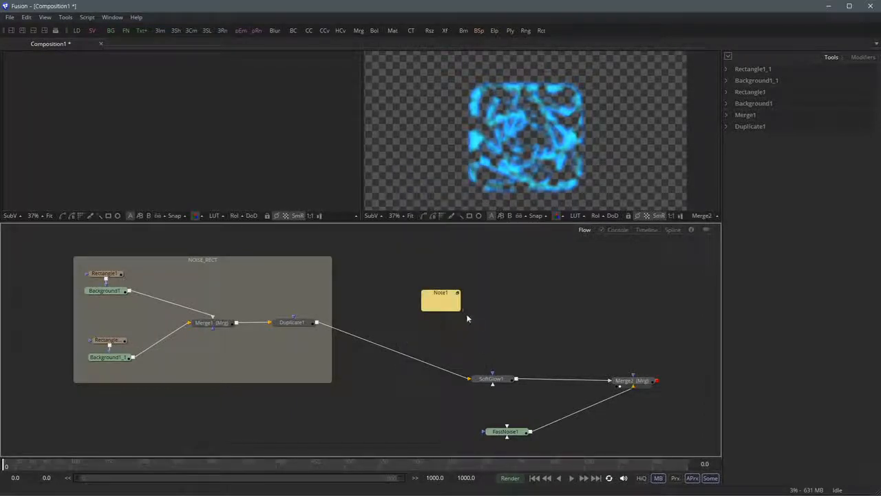
pyautogui.moveTo(433, 296); pyautogui.dragTo(142, 414)
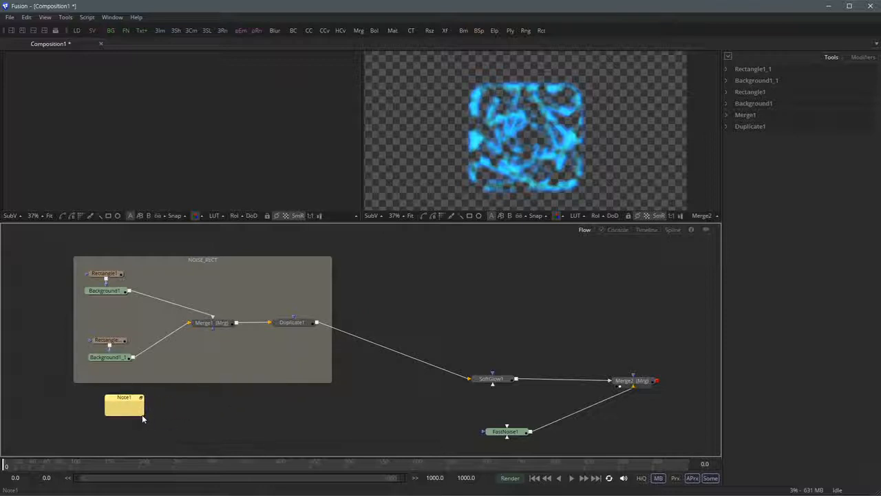
pyautogui.moveTo(142, 415); pyautogui.dragTo(232, 358)
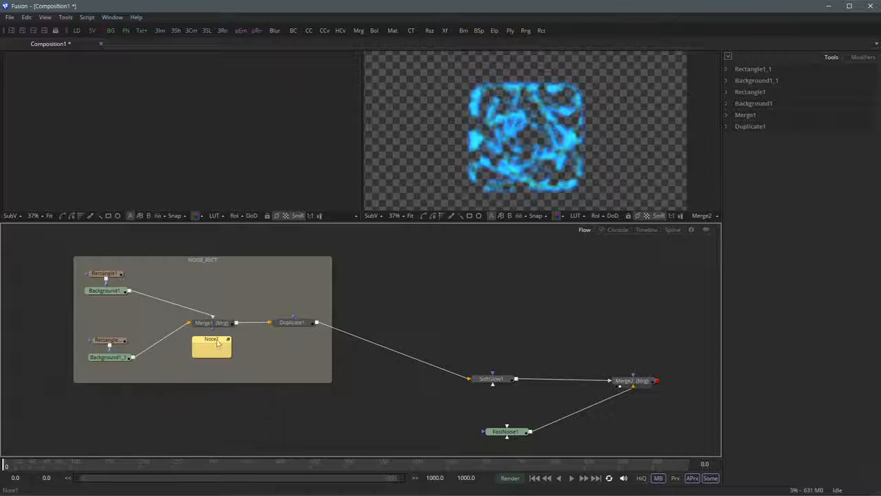
# - Expand the note and enter "noise rectangle pattern" with the Korean line "노이즈 기반의 사각 패턴 작업..." below it
pyautogui.doubleClick(219, 343)
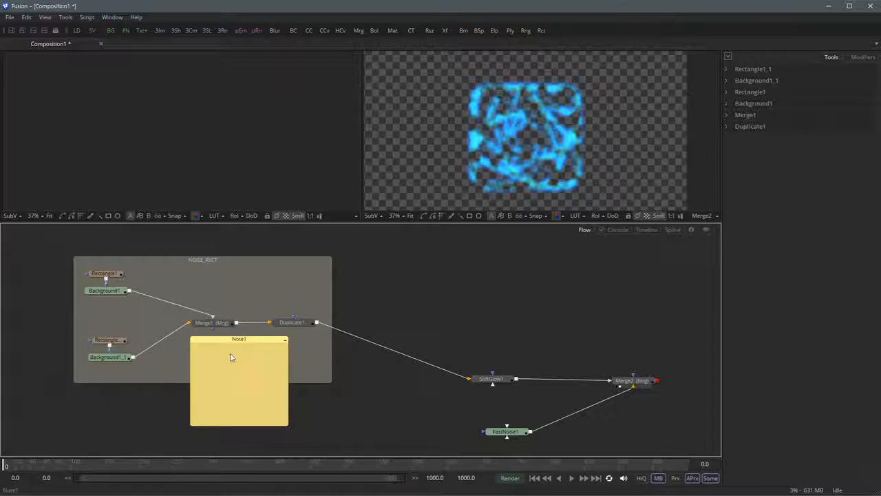
pyautogui.click(223, 358)
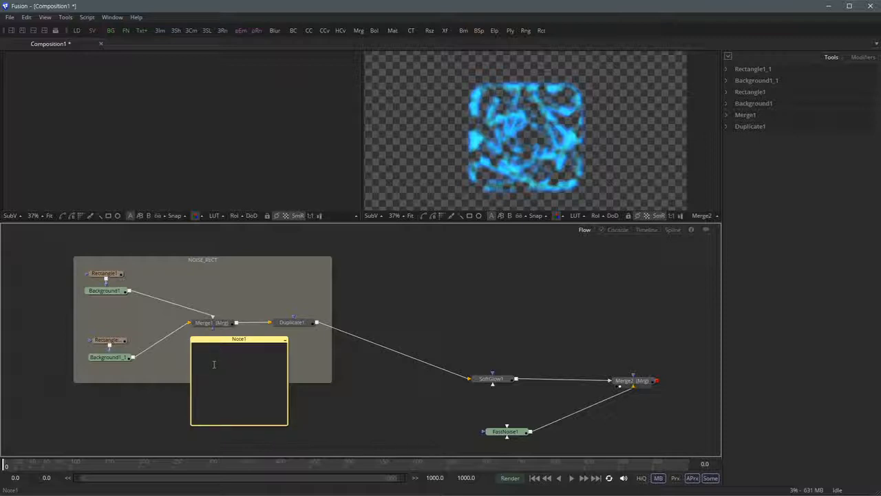
pyautogui.write('noise prectangle pattern')
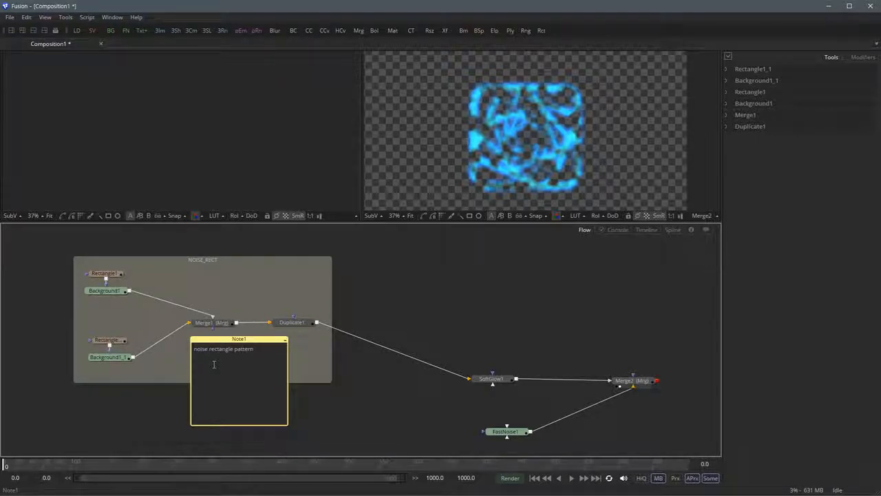
pyautogui.hotkey('ctrl', 'v')
pyautogui.write('이즈 패턴의 사각 패턴')
pyautogui.click(267, 366)
pyautogui.write('작업')
pyautogui.write('..')
pyautogui.click(370, 411)
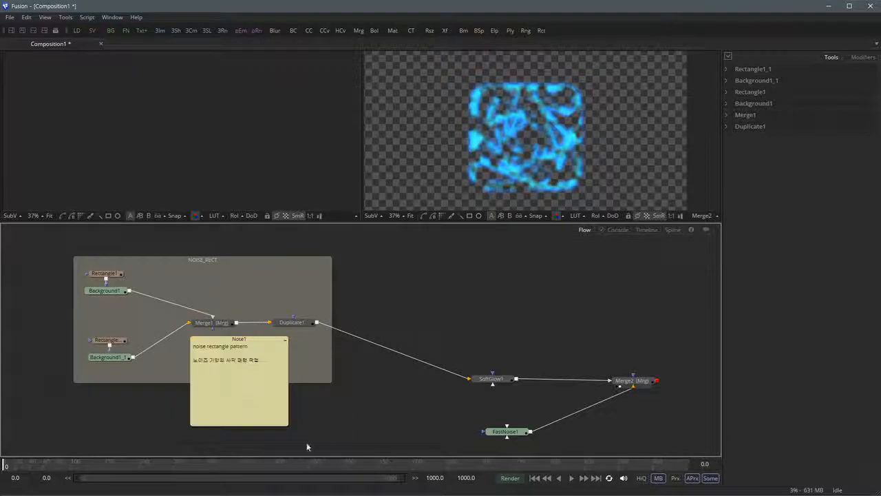
# - Shrink the note to fit inside the NOISE_RECT underlay and shift the underlay slightly with everything it encloses
pyautogui.click(288, 426)
pyautogui.moveTo(288, 426); pyautogui.dragTo(284, 373)
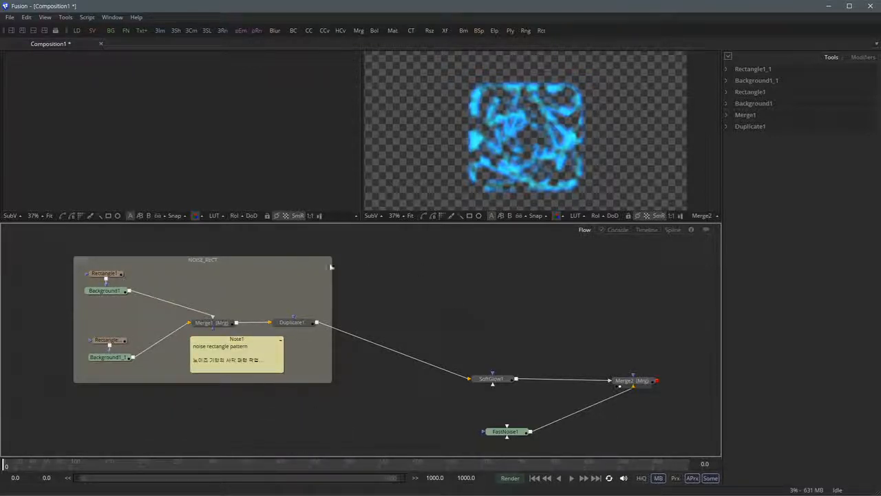
pyautogui.click(203, 258)
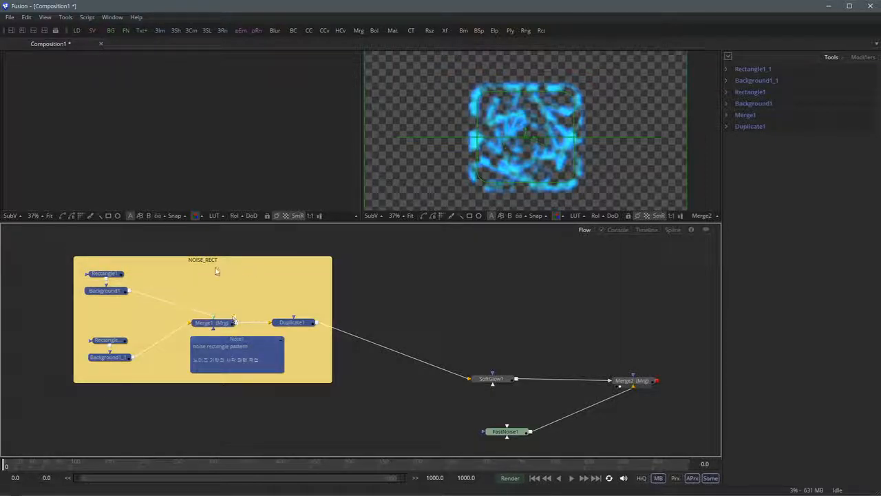
pyautogui.moveTo(219, 262); pyautogui.dragTo(261, 270)
pyautogui.click(446, 268)
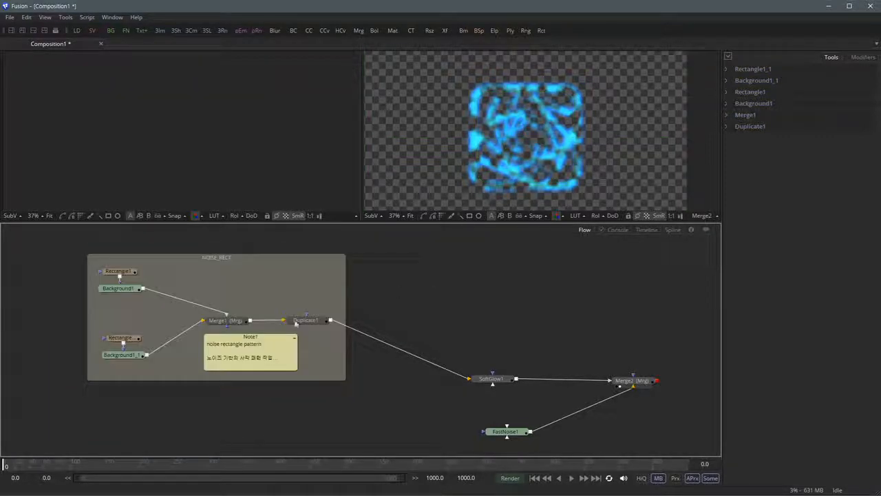
# - Nudge the note slightly within the underlay and set its tile color to the orange #d59f15
pyautogui.moveTo(246, 341)
pyautogui.mouseDown()
pyautogui.moveTo(269, 427)
pyautogui.moveTo(468, 305)
pyautogui.moveTo(522, 337)
pyautogui.moveTo(369, 327)
pyautogui.moveTo(264, 342)
pyautogui.moveTo(258, 335)
pyautogui.mouseUp()
pyautogui.click(554, 311)
pyautogui.click(320, 396)
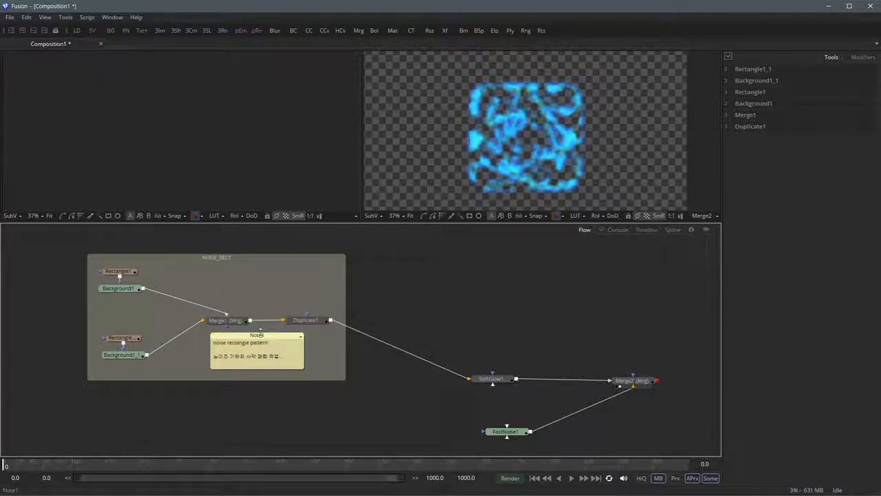
pyautogui.rightClick(267, 340)
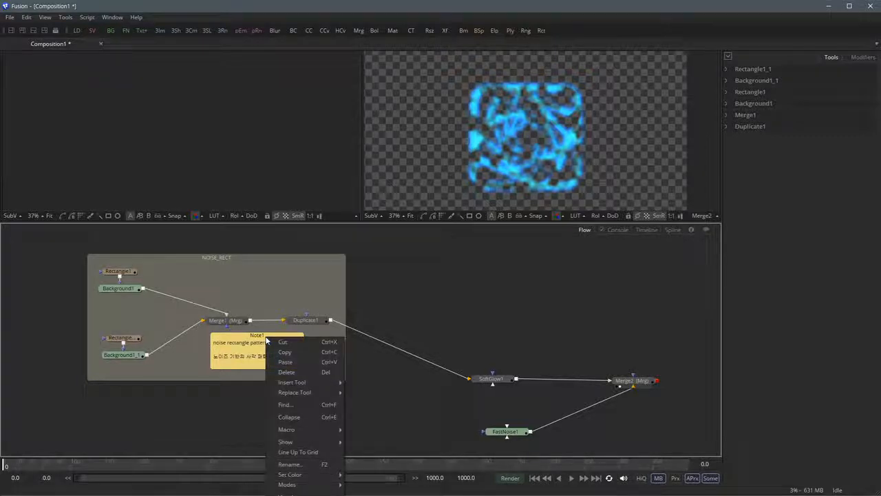
pyautogui.moveTo(324, 475)
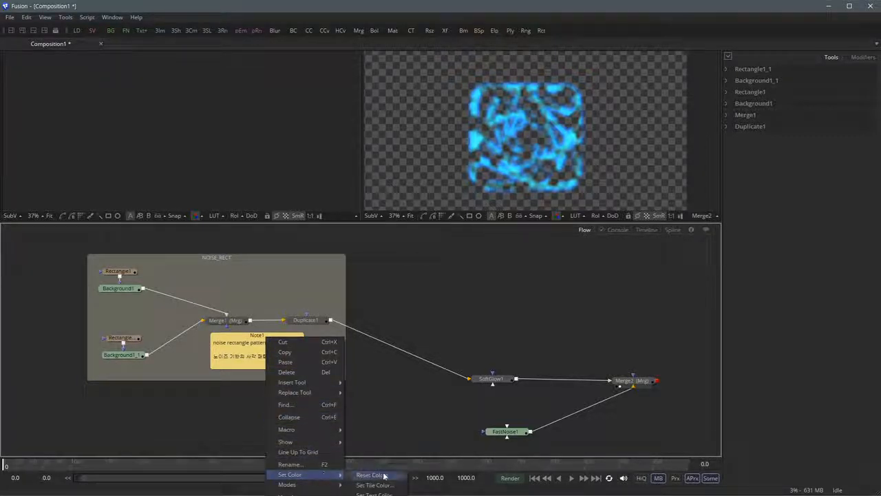
pyautogui.click(386, 485)
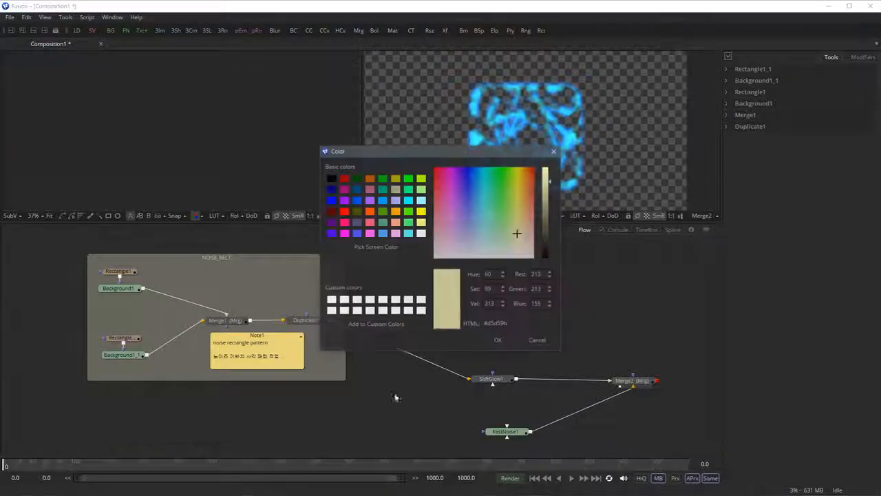
pyautogui.moveTo(505, 210); pyautogui.dragTo(522, 177)
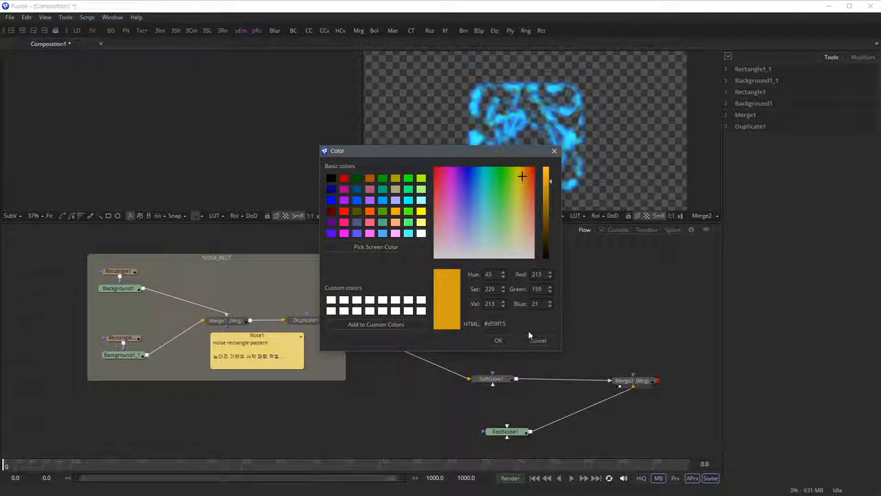
pyautogui.click(499, 340)
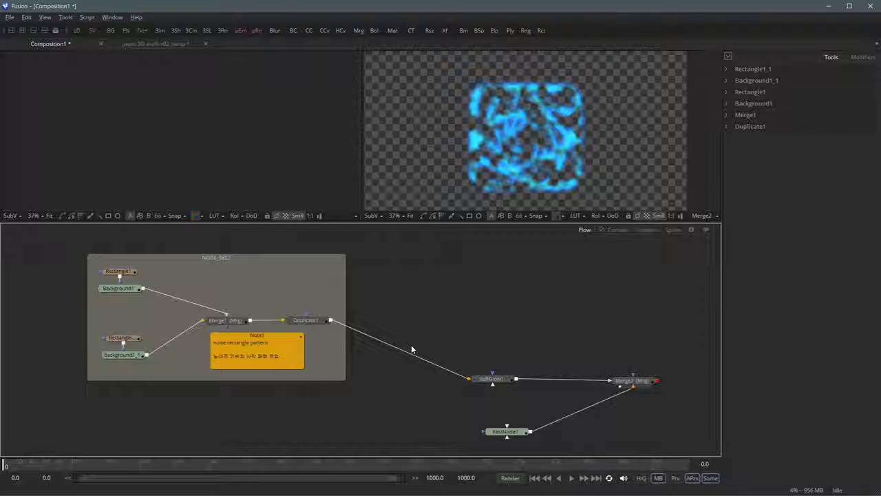
# - Switch to the pepsi 3D work v02 composition, enlarge its flow and examine how colored underlays and notes organize the nodes
pyautogui.click(164, 44)
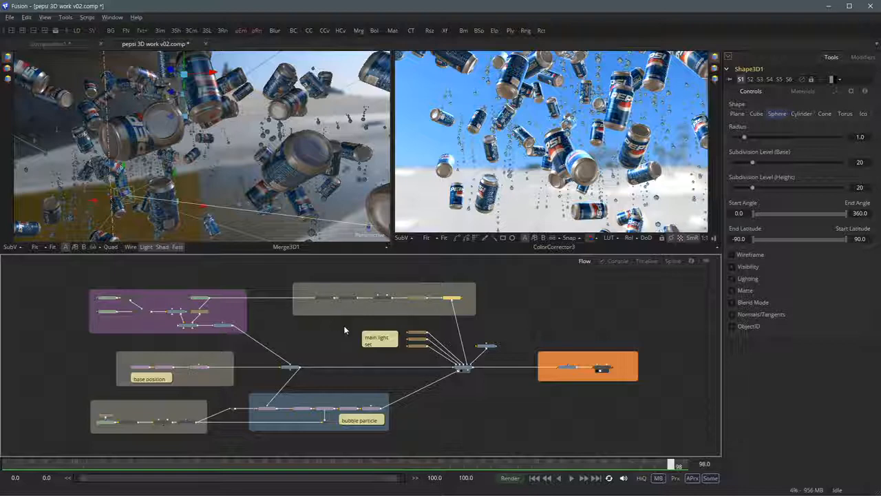
pyautogui.press('F4')
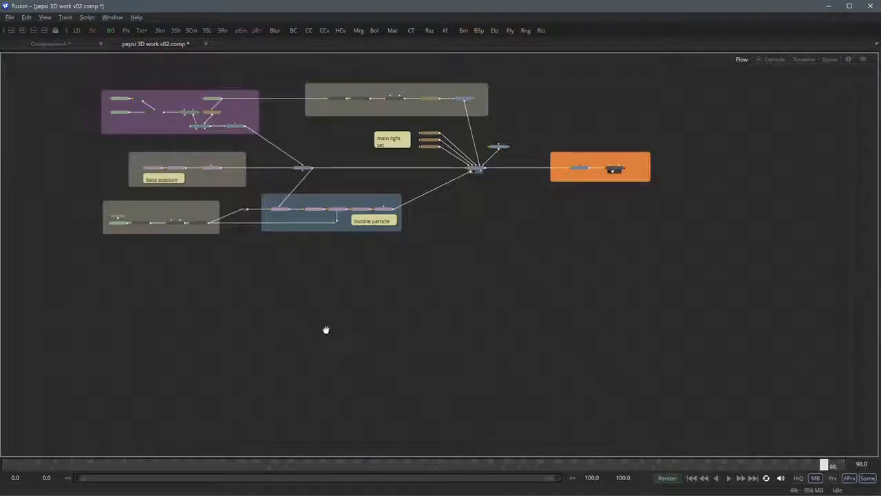
pyautogui.scroll(5, 311, 202)
pyautogui.moveTo(433, 257); pyautogui.dragTo(521, 246)
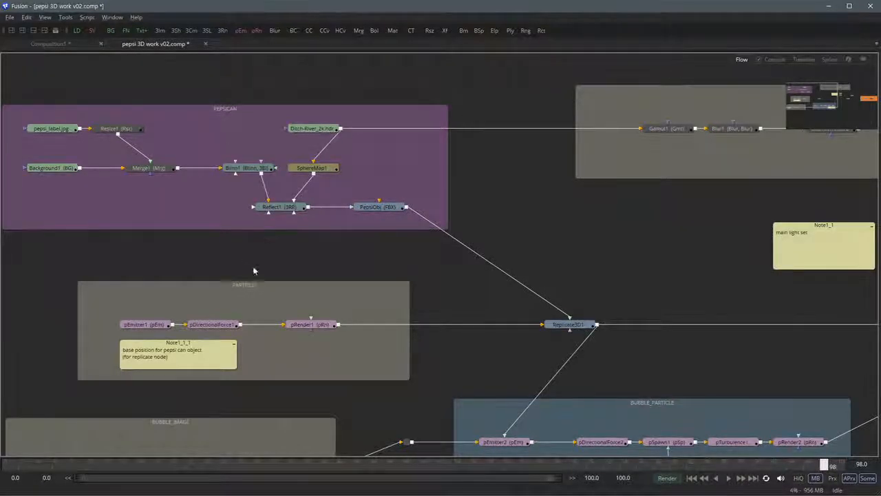
pyautogui.moveTo(252, 291); pyautogui.dragTo(269, 248)
pyautogui.moveTo(323, 375); pyautogui.dragTo(375, 230)
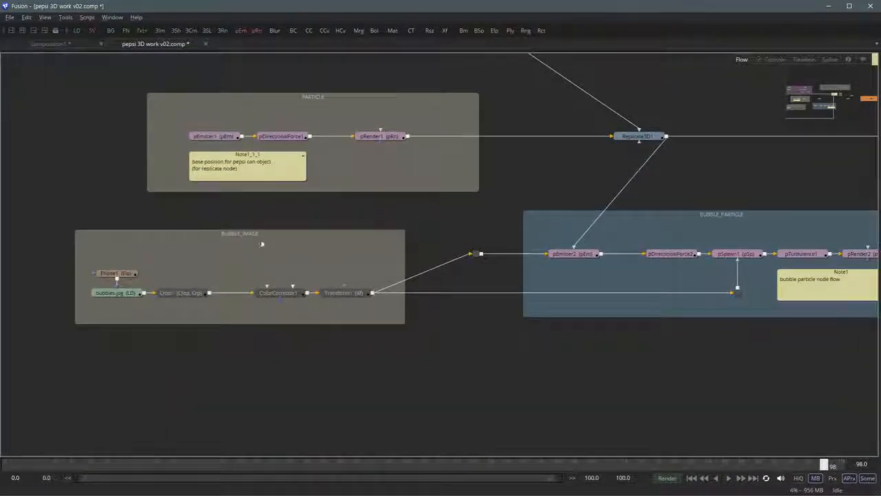
pyautogui.moveTo(439, 353); pyautogui.dragTo(119, 425)
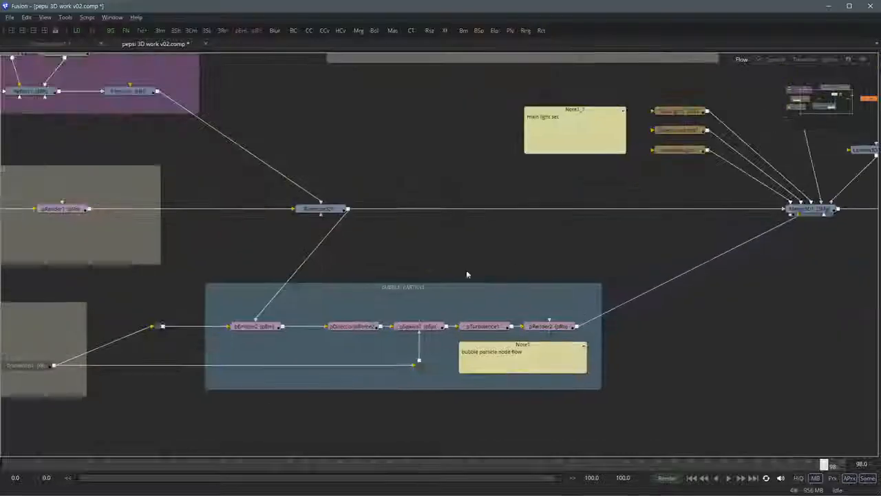
pyautogui.moveTo(499, 257); pyautogui.dragTo(282, 383)
pyautogui.moveTo(367, 118); pyautogui.dragTo(387, 157)
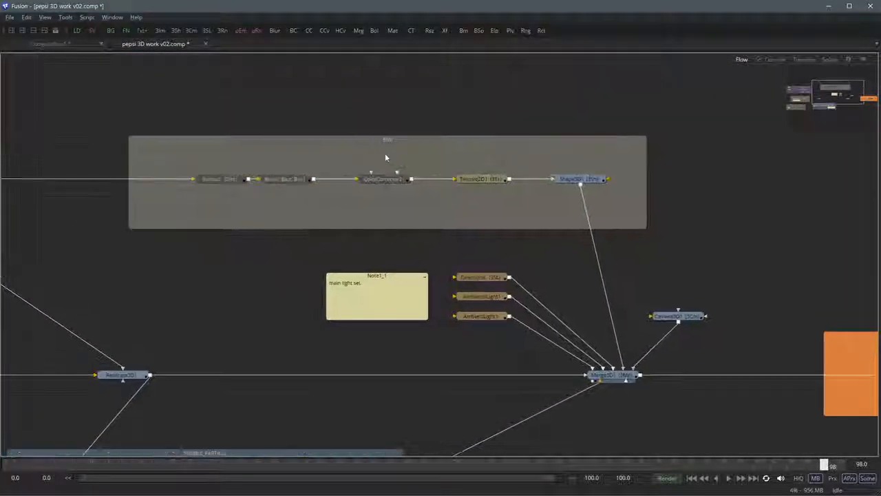
pyautogui.moveTo(241, 305); pyautogui.dragTo(275, 249)
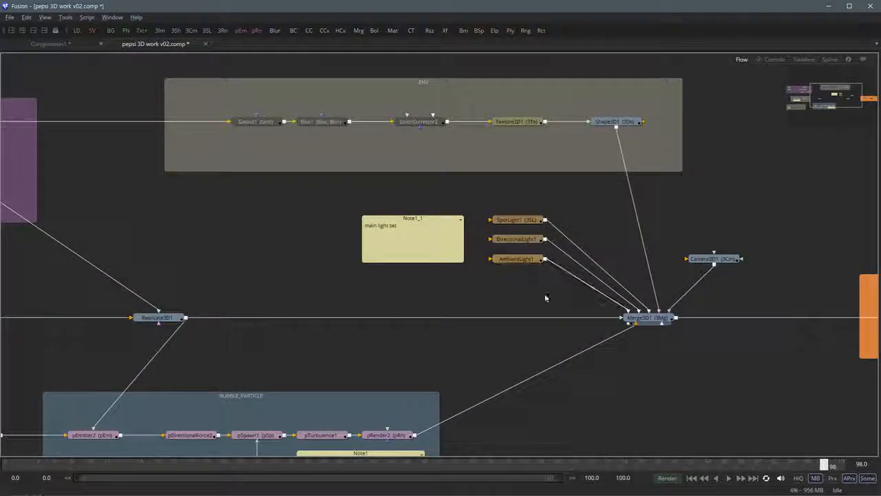
# - Examine the main light set, camera and Merge3D1 connections, and trace the flow back to the PARTICLE and PEPSICAN groups
pyautogui.moveTo(470, 305); pyautogui.dragTo(275, 299)
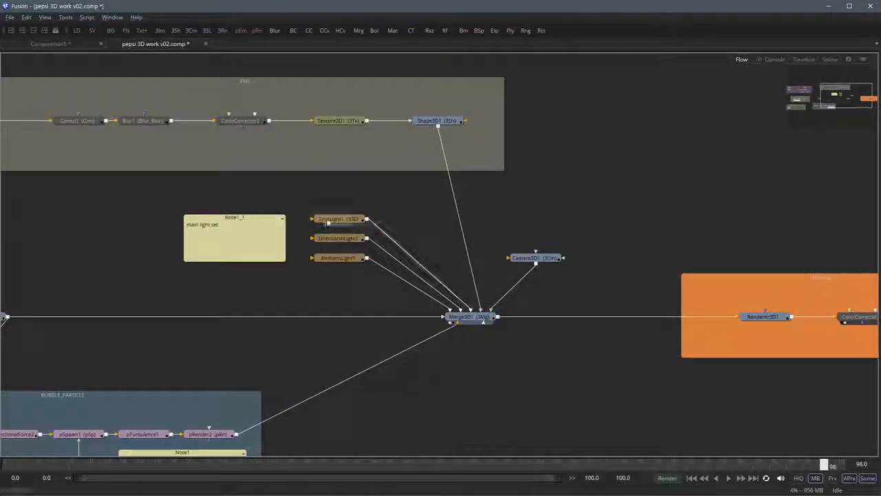
pyautogui.moveTo(600, 368); pyautogui.dragTo(399, 365)
pyautogui.moveTo(39, 347); pyautogui.dragTo(216, 311)
pyautogui.moveTo(7, 303); pyautogui.dragTo(292, 299)
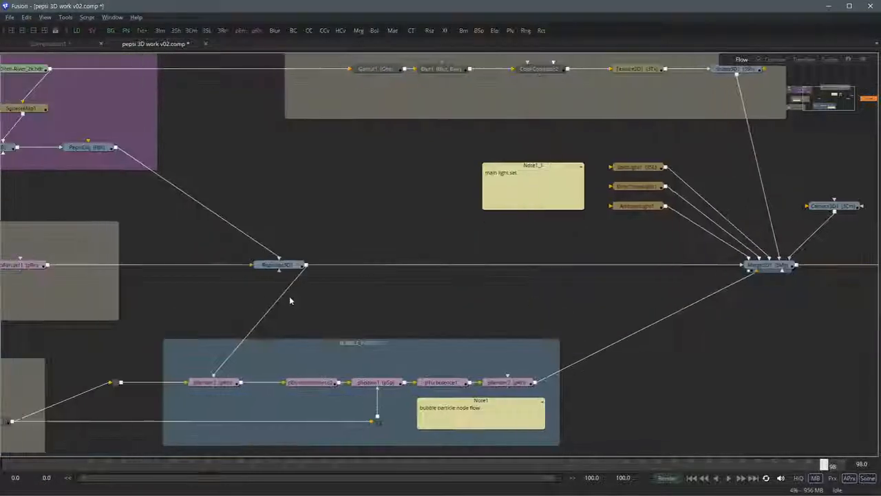
pyautogui.moveTo(123, 299); pyautogui.dragTo(386, 292)
pyautogui.moveTo(249, 296); pyautogui.dragTo(347, 277)
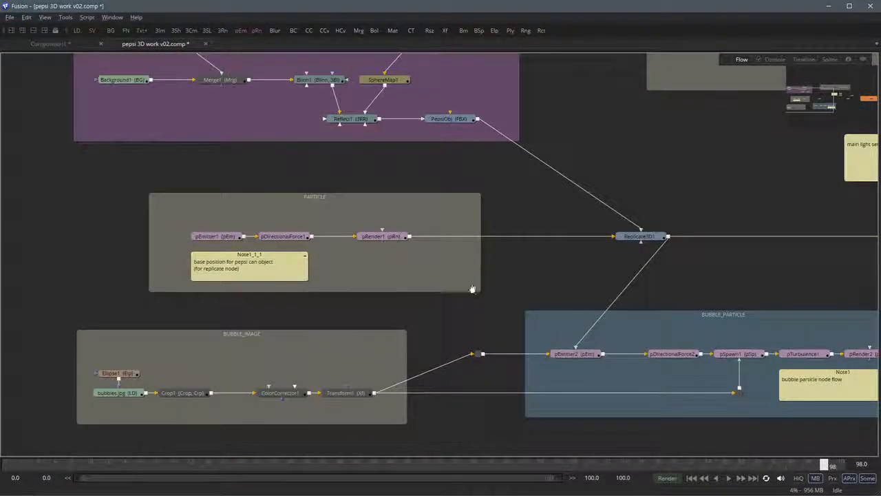
pyautogui.moveTo(472, 289); pyautogui.dragTo(284, 266)
pyautogui.moveTo(356, 246); pyautogui.dragTo(362, 328)
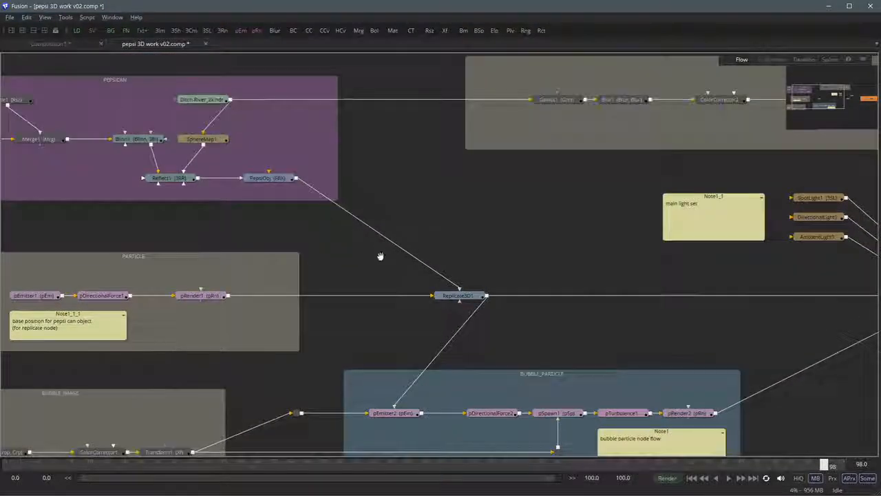
pyautogui.moveTo(382, 256); pyautogui.dragTo(454, 305)
pyautogui.moveTo(654, 287); pyautogui.dragTo(610, 255)
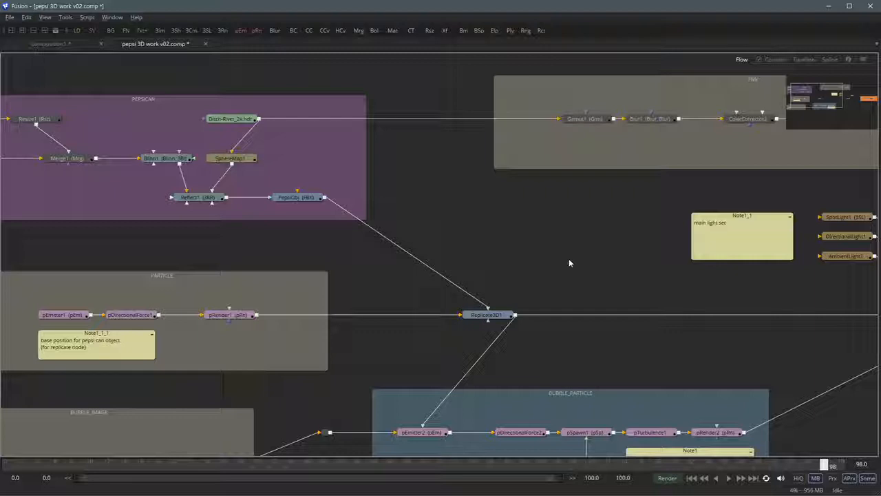
# - Review the flow through Merge3D1 to the orange render group and back, and restore the layout with viewers and tool controls
pyautogui.moveTo(568, 259); pyautogui.dragTo(678, 148)
pyautogui.moveTo(385, 230); pyautogui.dragTo(166, 344)
pyautogui.moveTo(819, 328); pyautogui.dragTo(462, 315)
pyautogui.moveTo(580, 356); pyautogui.dragTo(527, 332)
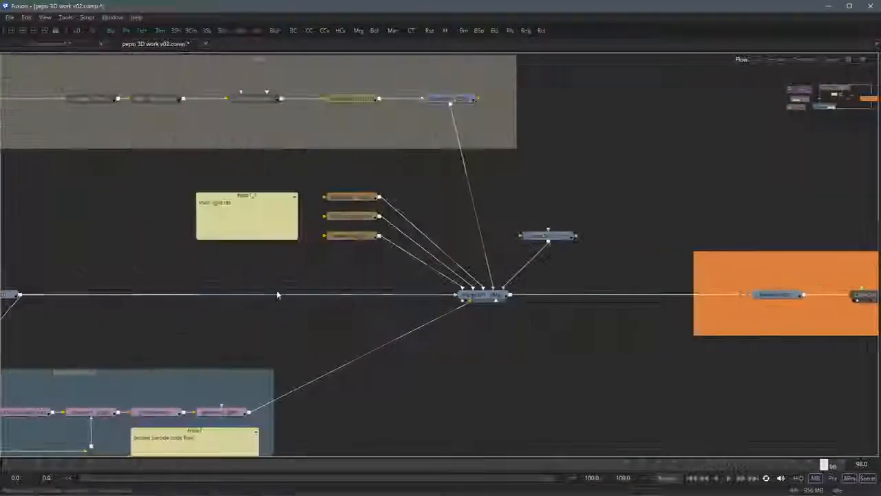
pyautogui.moveTo(277, 295); pyautogui.dragTo(551, 354)
pyautogui.moveTo(255, 261); pyautogui.dragTo(426, 289)
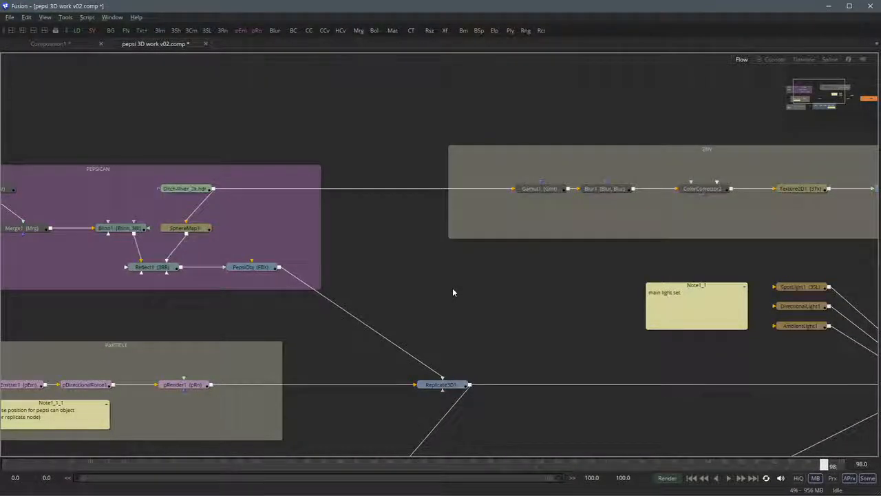
pyautogui.press('F4')
pyautogui.moveTo(448, 364); pyautogui.dragTo(360, 292)
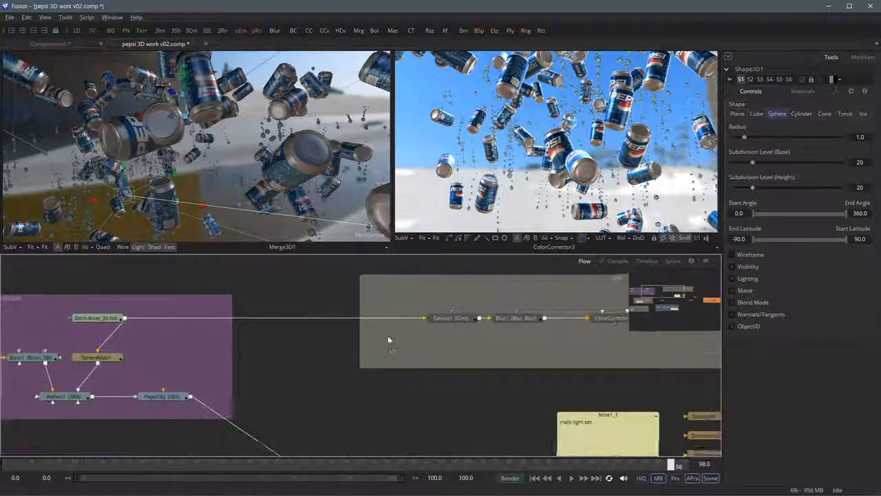
pyautogui.moveTo(301, 424); pyautogui.dragTo(377, 373)
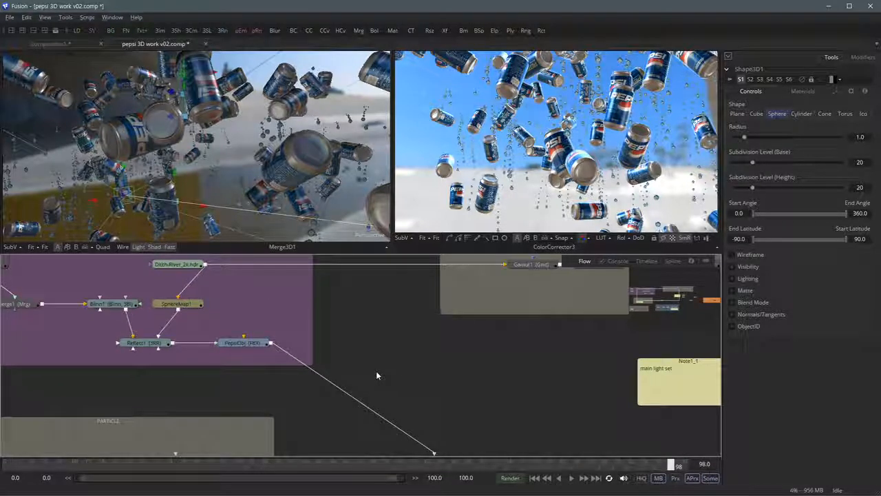